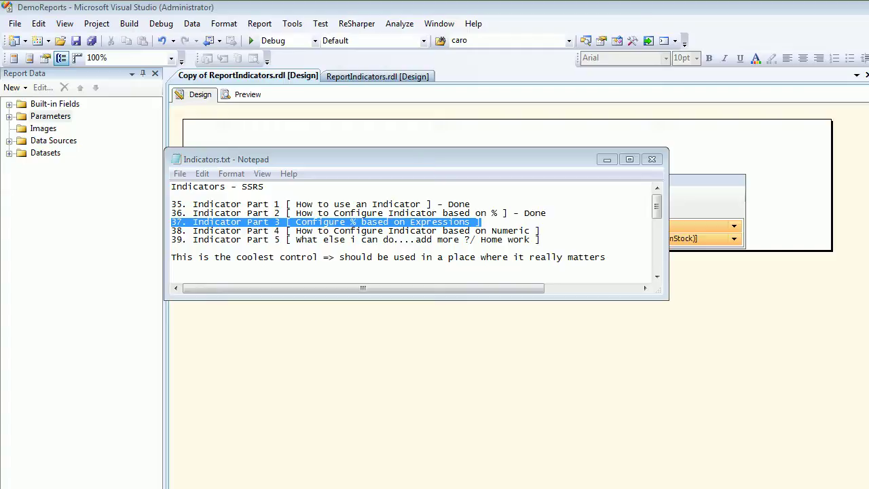
- Preview the Copy of ReportIndicators report in Visual Studio to check its stock indicators, then return to its design
click(461, 366)
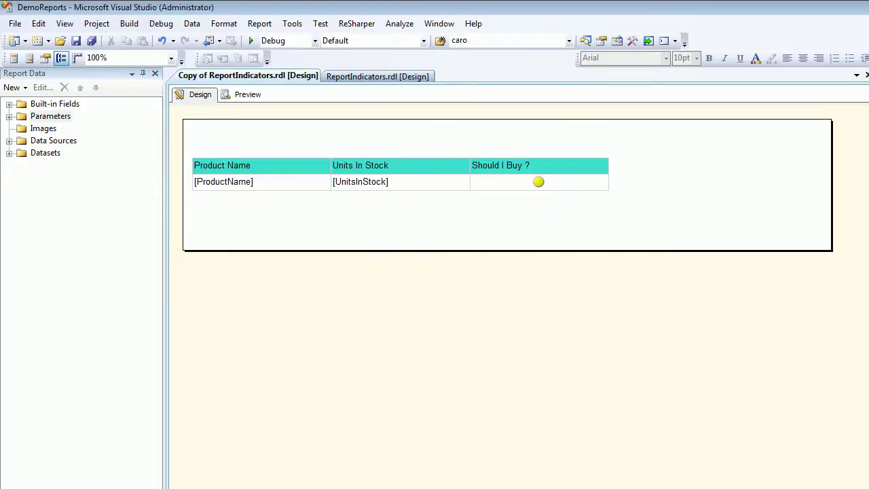
click(246, 95)
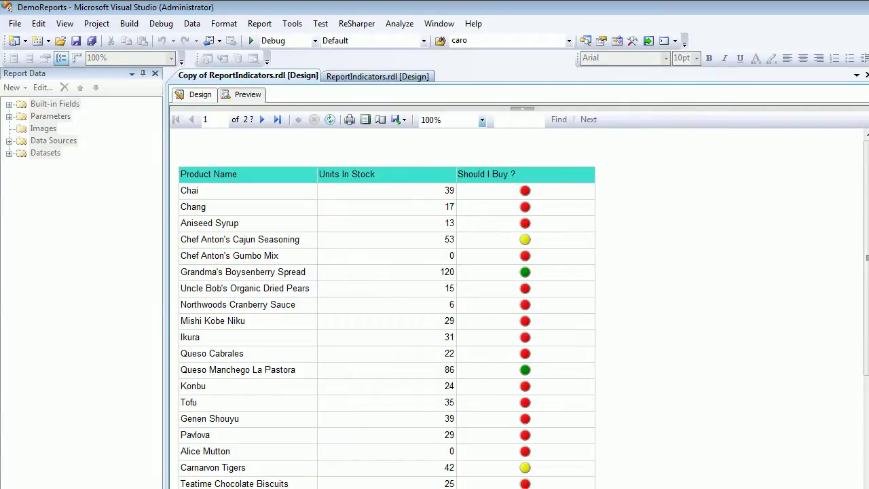
click(197, 94)
- Open the value and state settings of the indicator in the Should I Buy ? column
right_click(537, 182)
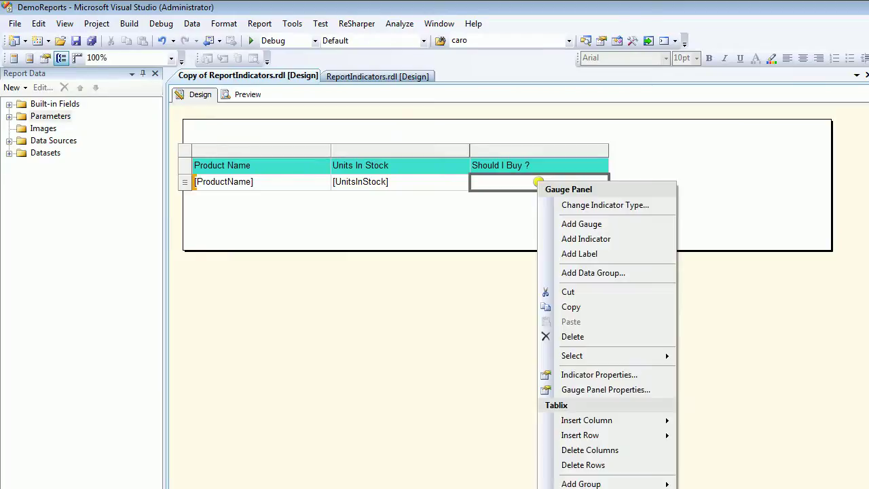
click(538, 182)
click(538, 181)
right_click(538, 181)
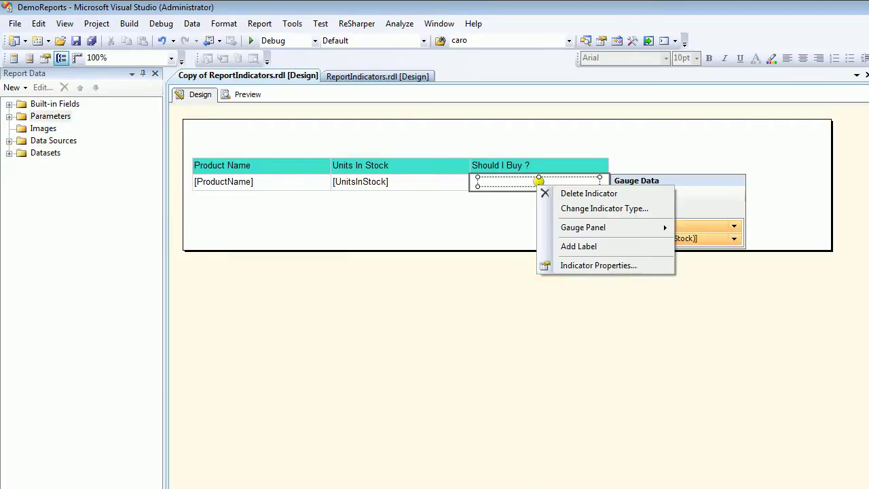
click(598, 266)
click(390, 165)
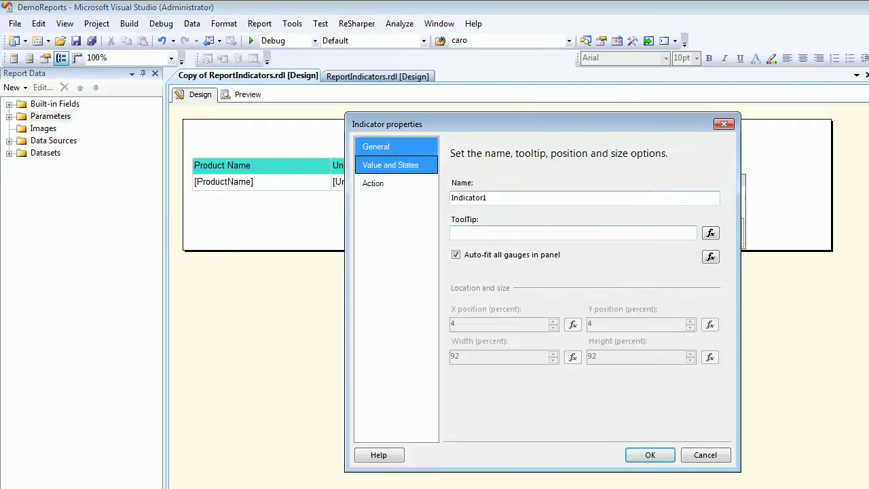
drag(488, 124, 372, 53)
- Examine the start and end percentages of the indicator's Red, Yellow and Green states
click(565, 282)
click(504, 301)
click(563, 301)
click(504, 320)
click(564, 319)
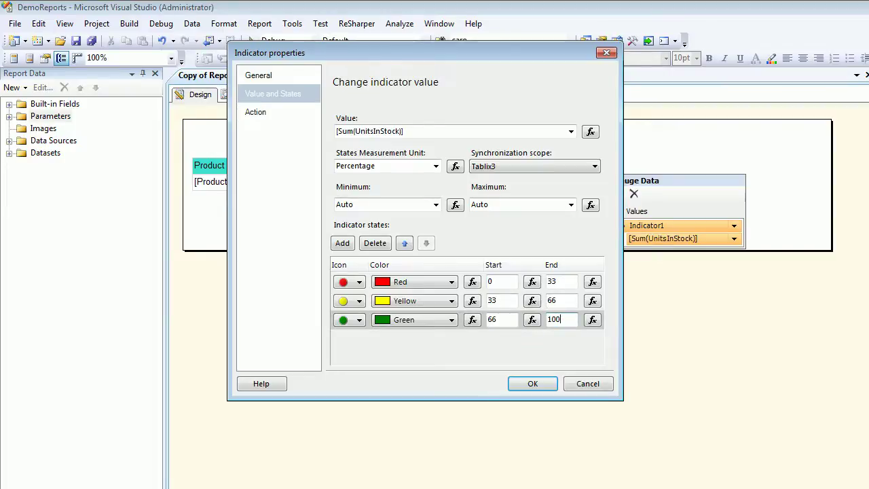
click(561, 282)
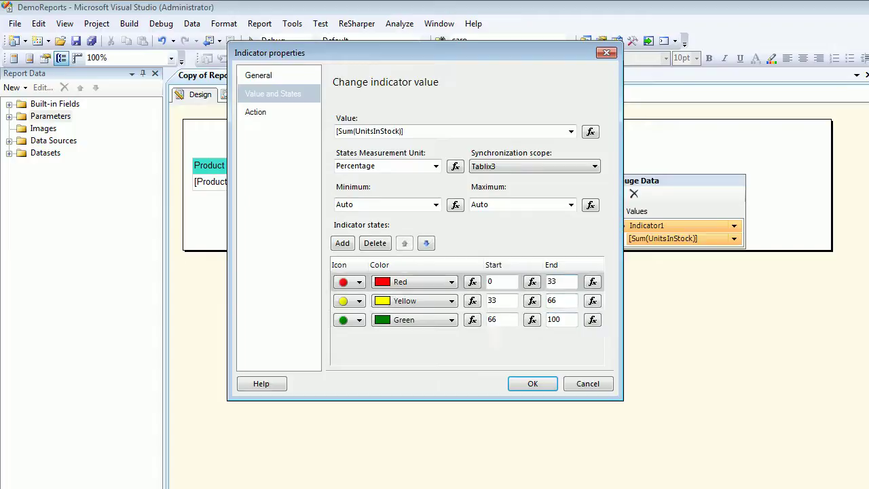
double_click(490, 281)
double_click(554, 320)
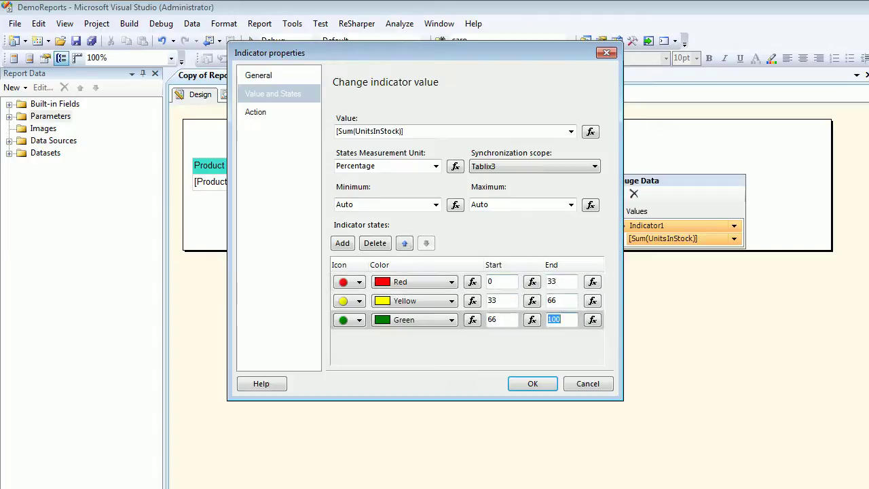
double_click(491, 282)
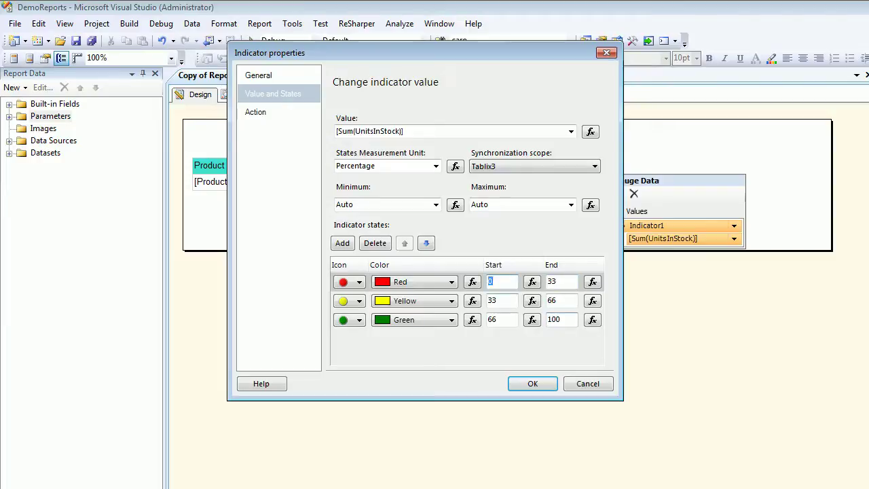
double_click(553, 319)
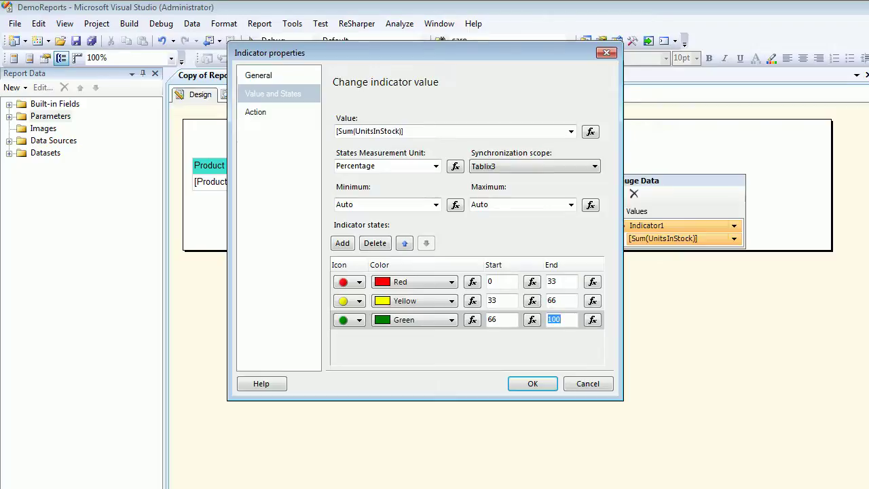
double_click(491, 281)
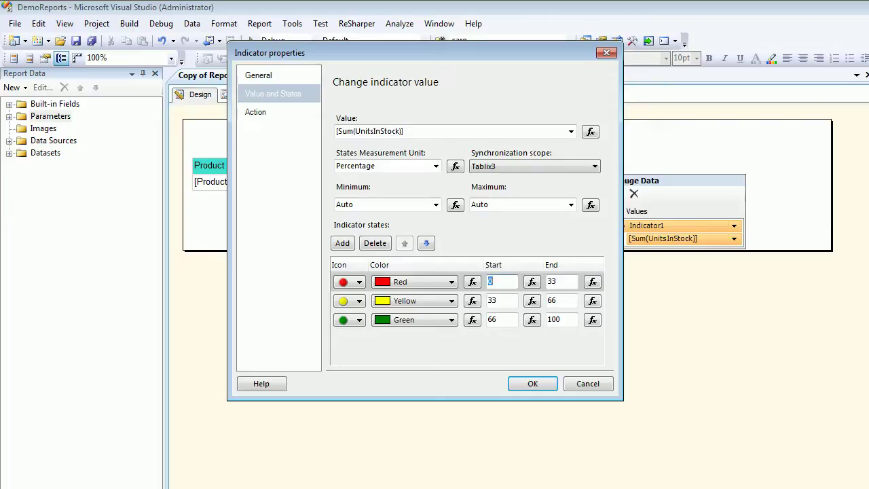
- View the expression editor for the Red state's end value and close the indicator properties
key(Tab)
click(591, 281)
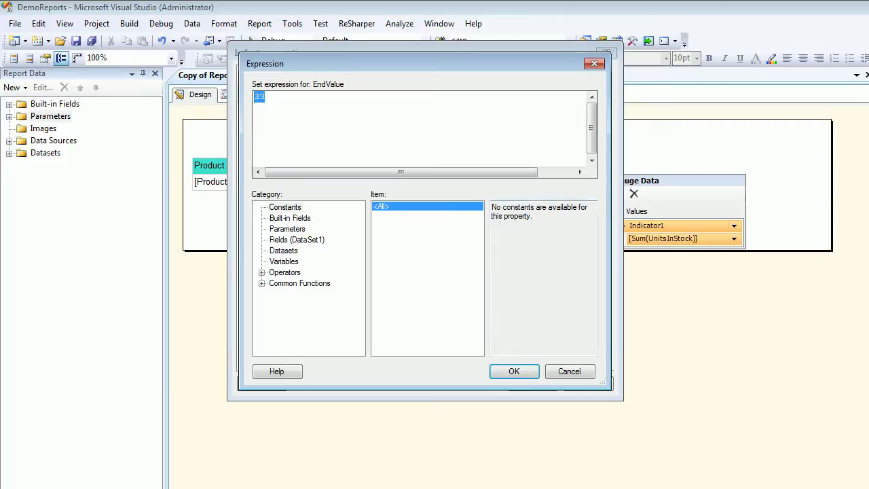
click(513, 371)
click(544, 382)
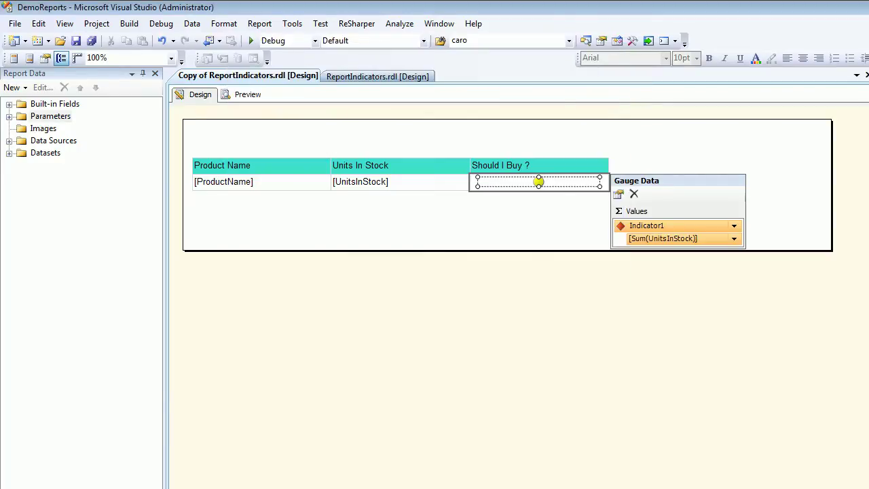
- Review the RedParameter report parameter's name, prompt, data type and default value
click(8, 117)
click(69, 128)
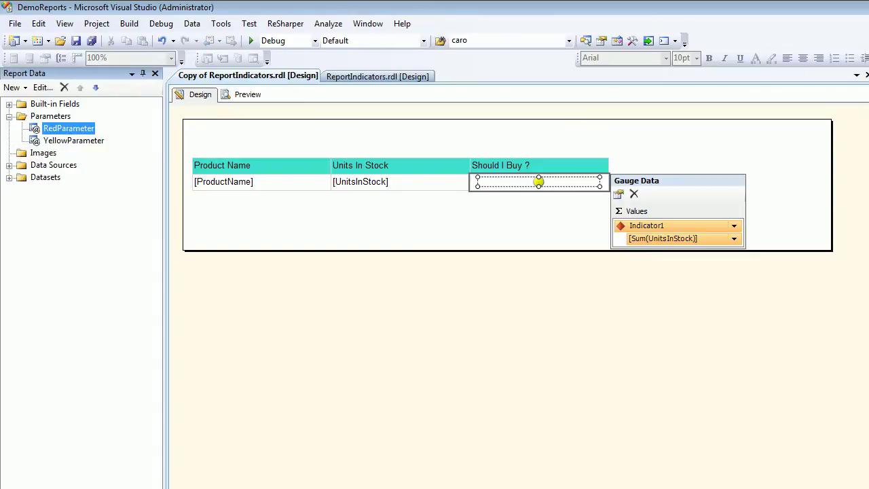
right_click(49, 129)
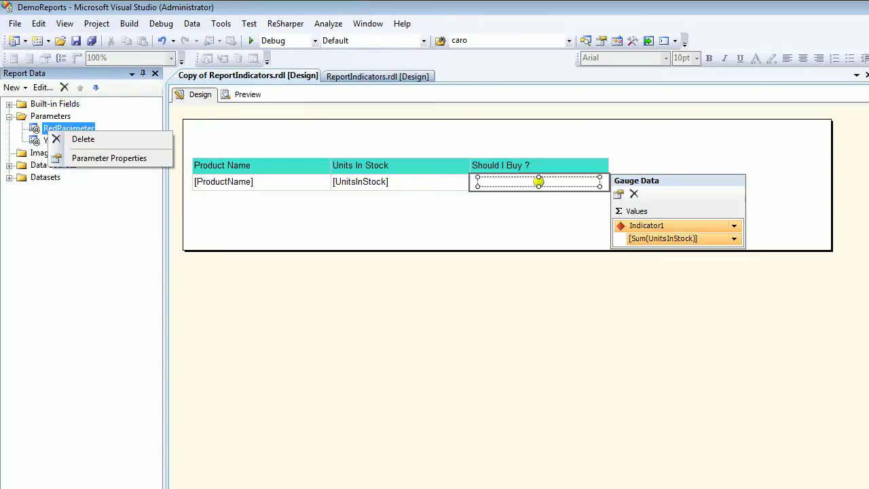
click(95, 159)
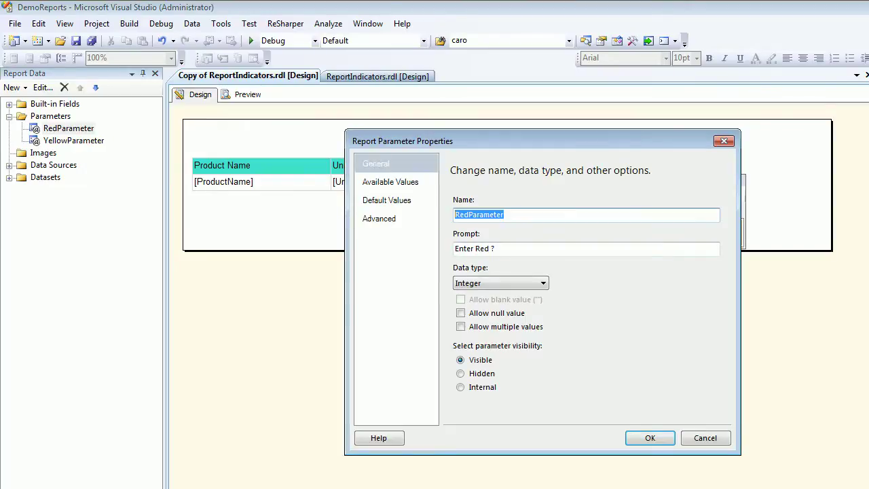
key(Tab)
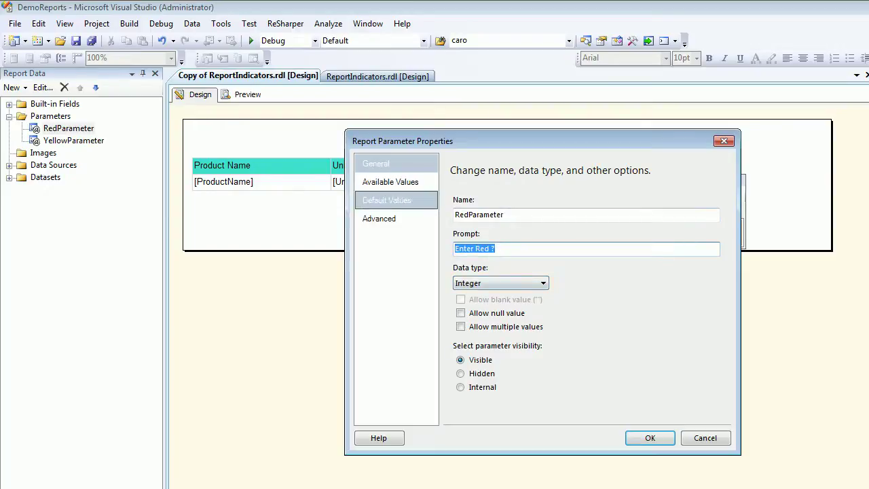
click(387, 200)
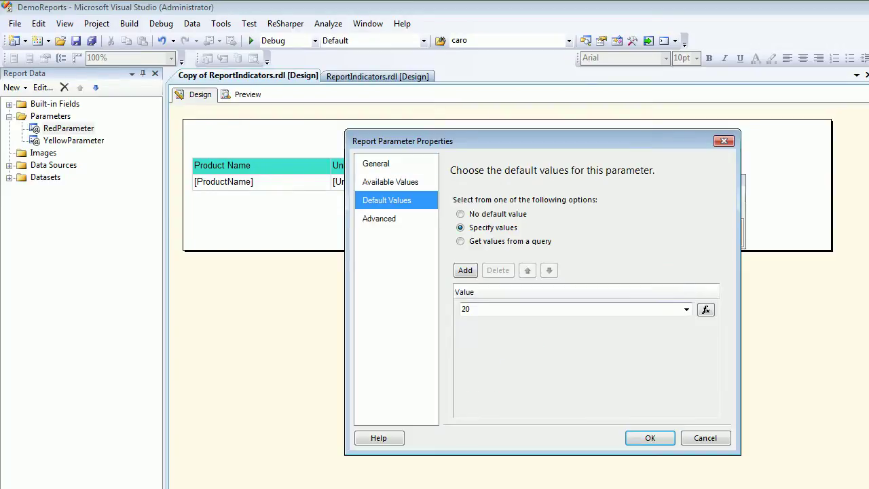
click(471, 309)
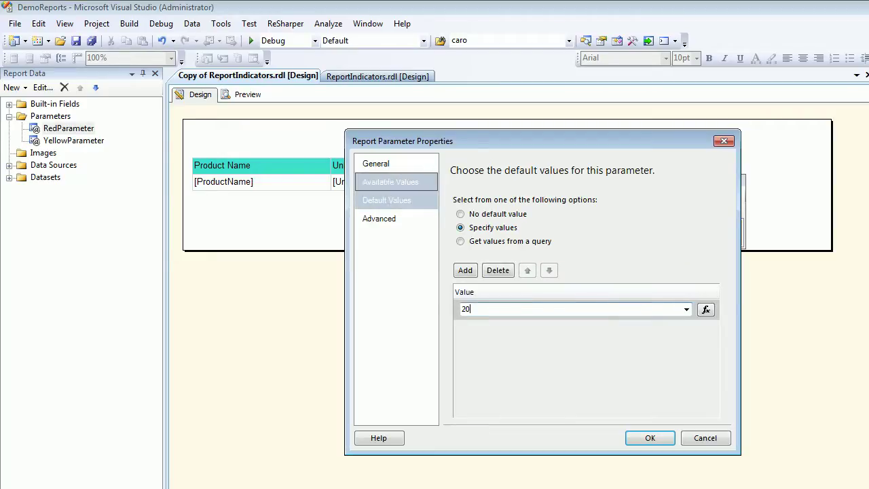
click(390, 182)
click(386, 199)
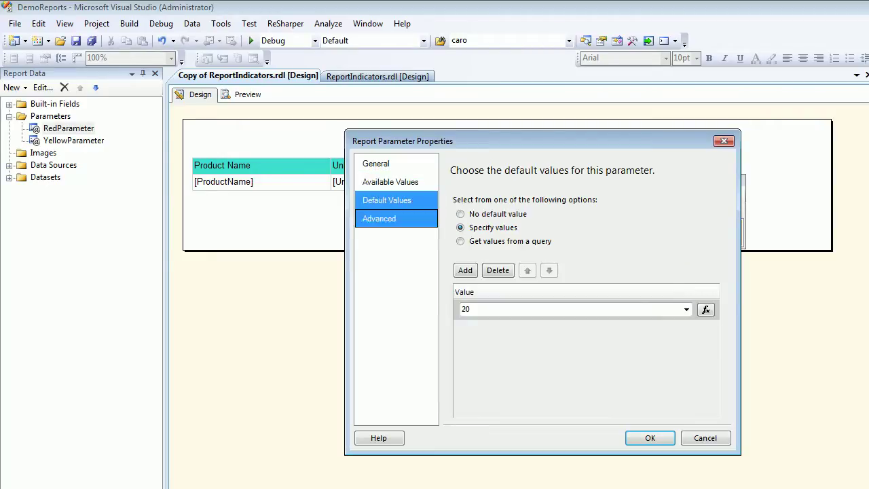
click(650, 437)
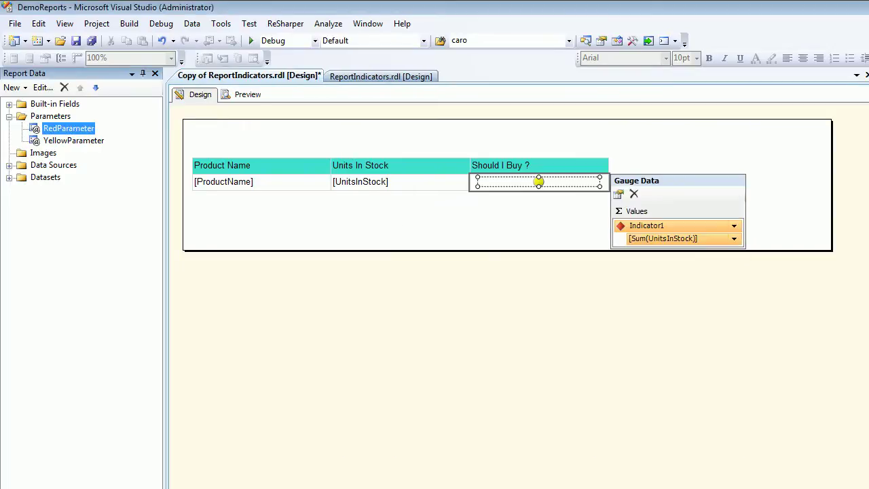
- Review the YellowParameter report parameter's name, prompt, data type and default value
click(74, 140)
key(Menu)
key(Down)
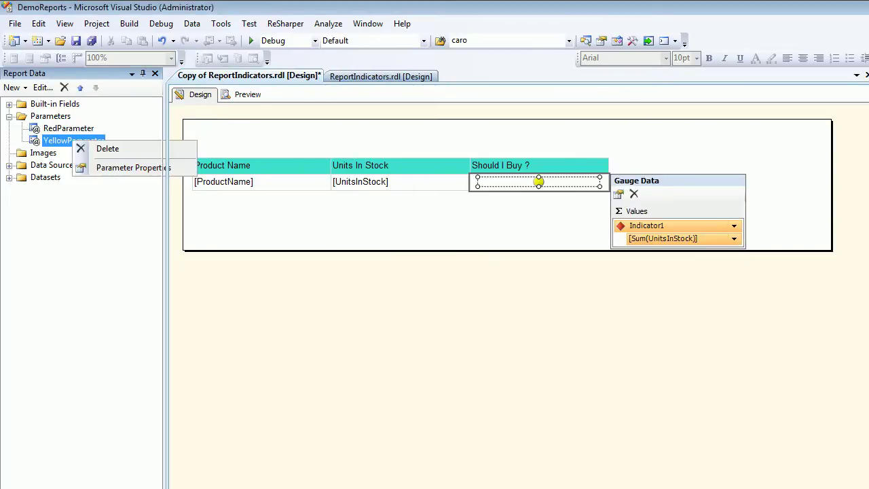
key(Return)
key(Tab)
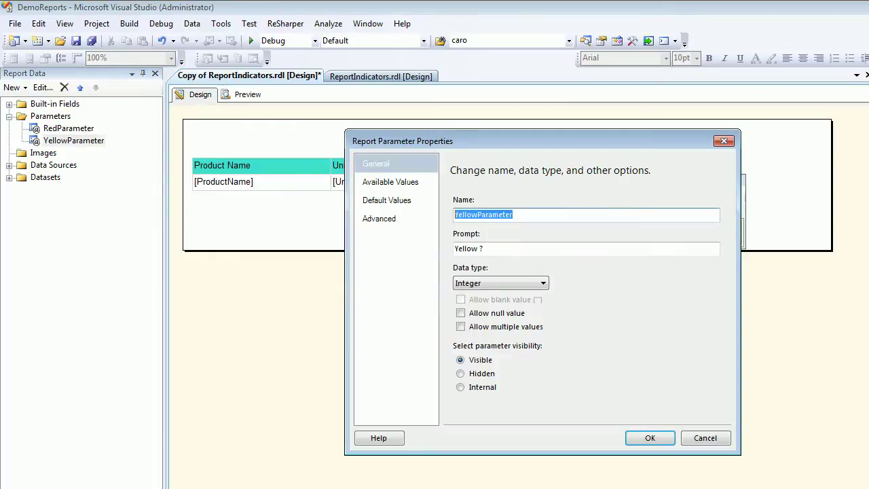
key(Tab)
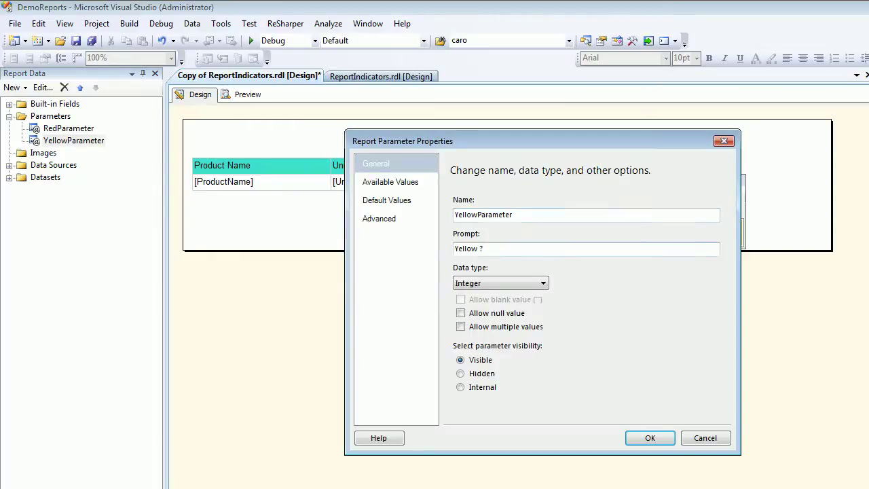
click(387, 200)
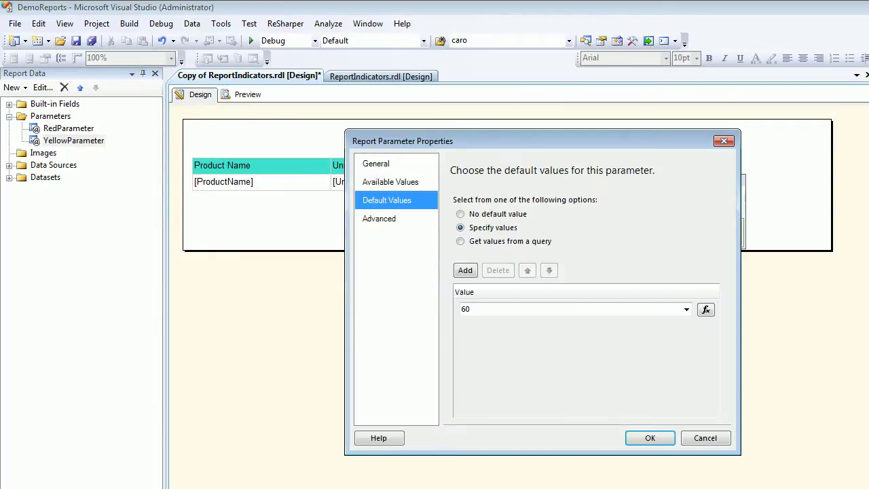
click(475, 308)
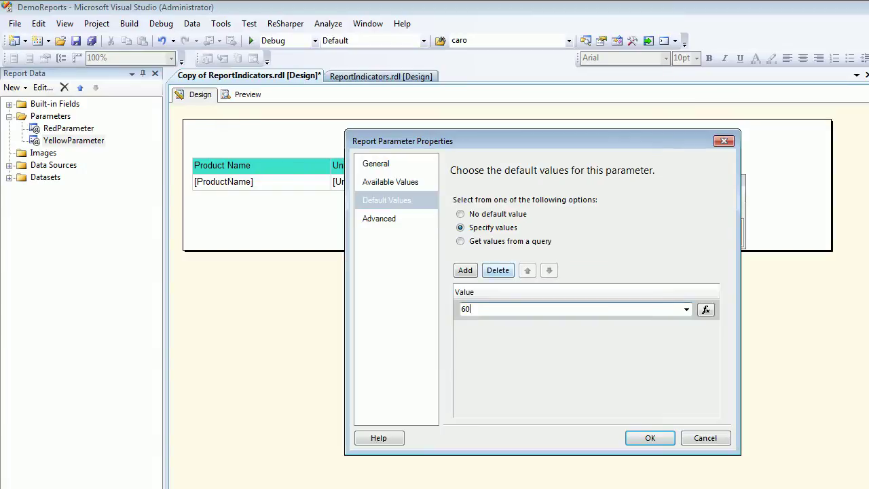
click(650, 438)
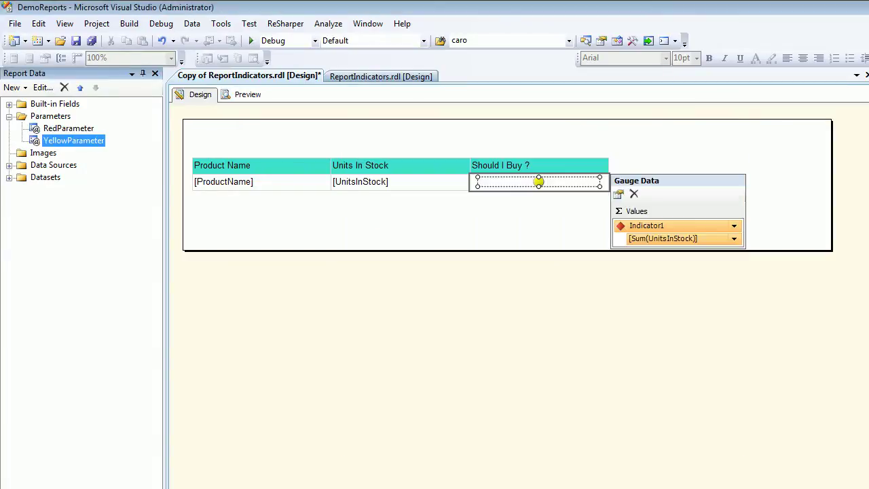
- Reopen the Should I Buy ? indicator's properties at its value and state settings
right_click(538, 181)
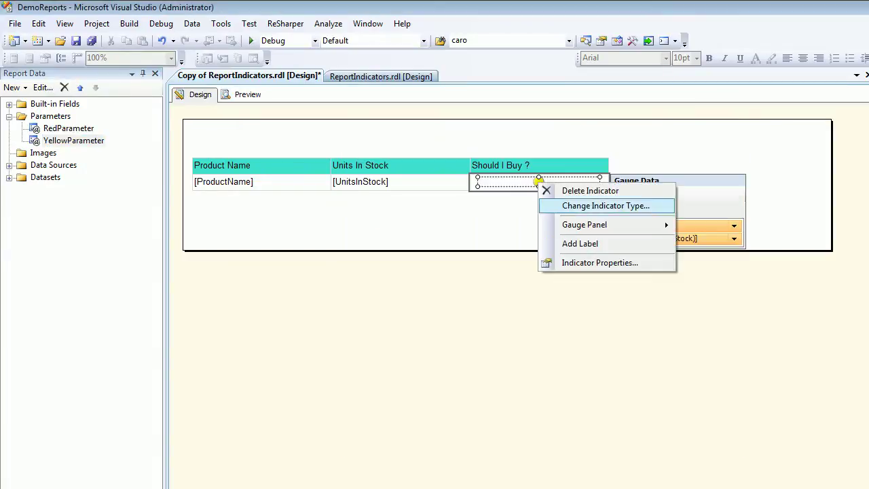
click(563, 262)
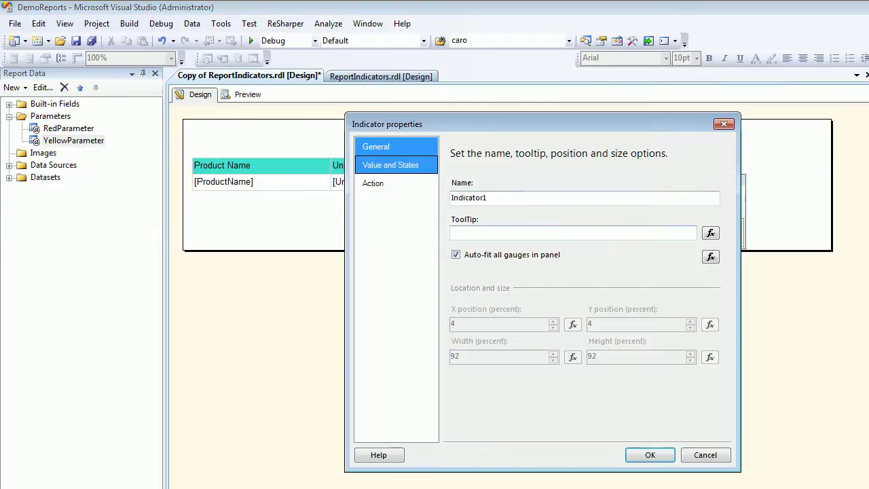
click(390, 165)
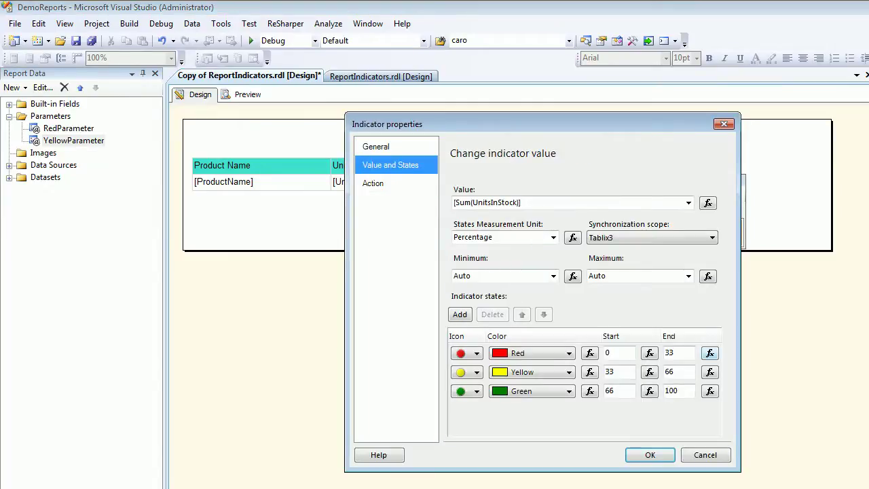
- Switch to Indicators.txt in Notepad and copy the expression =Int(Parameters!RedParameter.Value)
key(alt+Tab)
click(172, 266)
scroll(416, 227, down, 1)
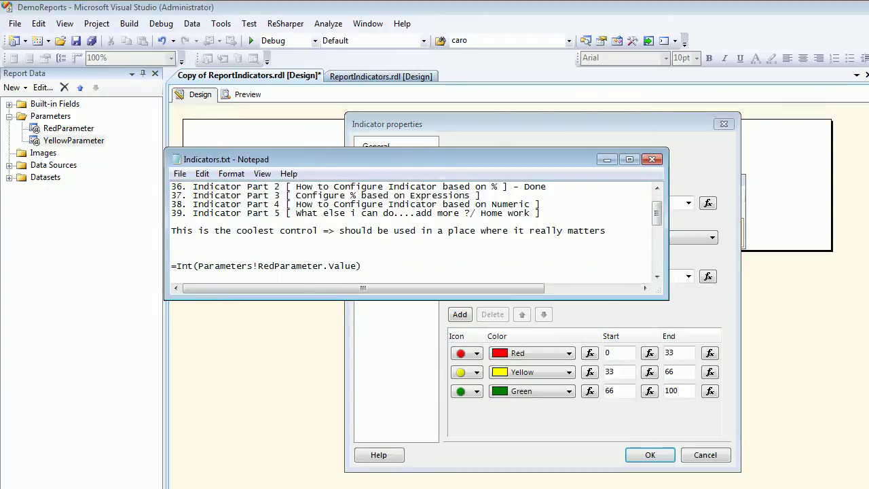
key(shift+End)
key(ctrl+c)
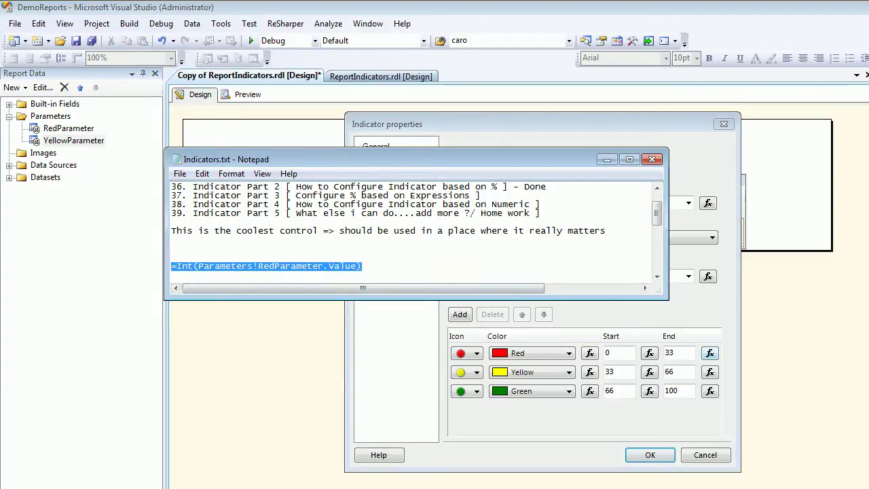
- Back in Visual Studio, set the Red state's end value to the expression =Int(Parameters!RedParameter.Value)
key(alt+Tab)
key(ctrl+a)
key(ctrl+v)
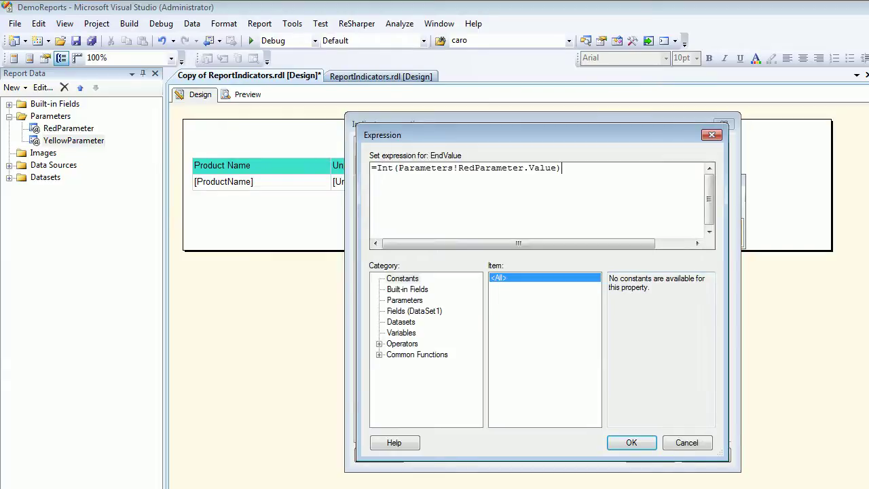
click(631, 443)
click(678, 353)
- Set the Yellow state's start value to the expression =Int(Parameters!RedParameter.Value)
click(619, 372)
click(650, 372)
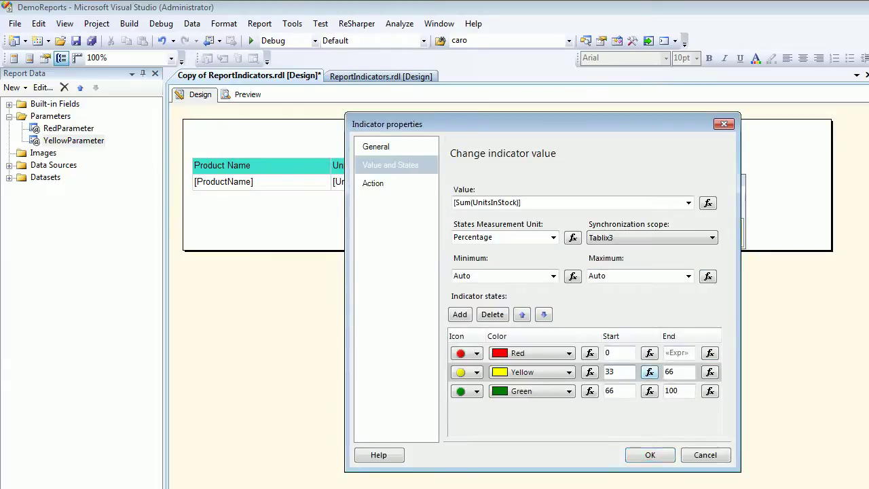
key(ctrl+a)
key(ctrl+v)
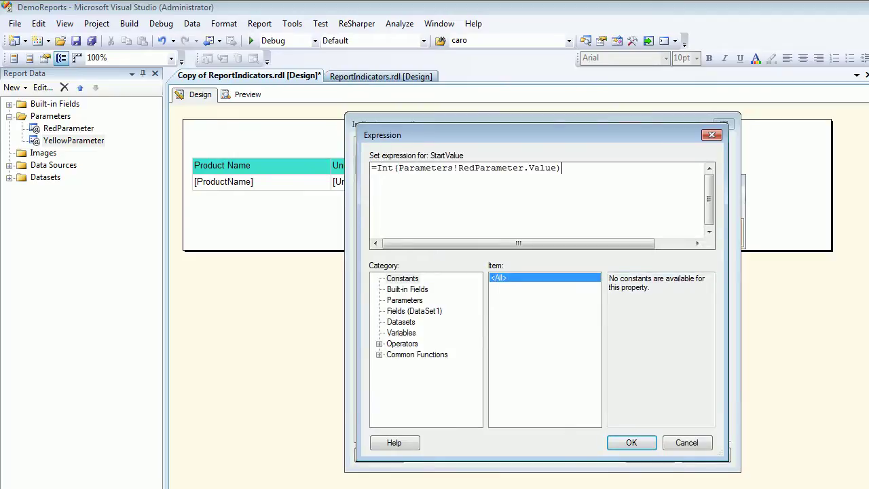
click(631, 442)
click(617, 371)
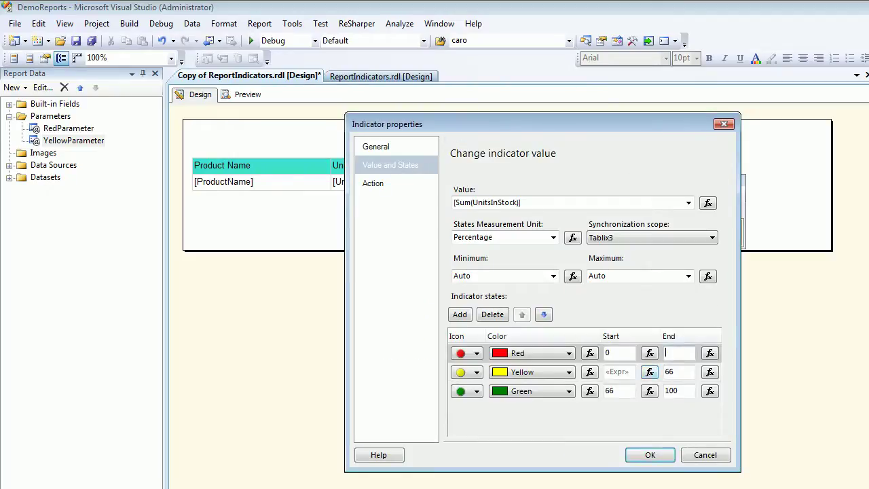
- Set the Yellow state's end value to the expression =Int(Parameters!YellowParameter.Value) and copy that expression
click(678, 372)
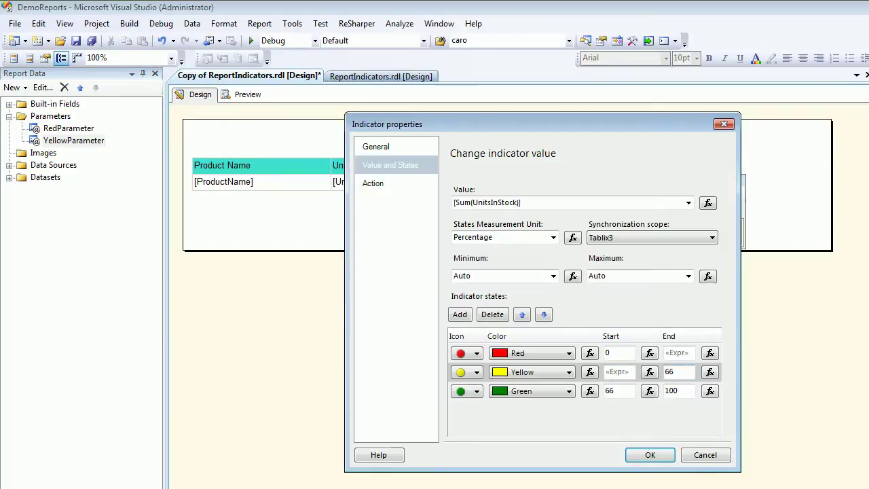
click(710, 372)
key(ctrl+a)
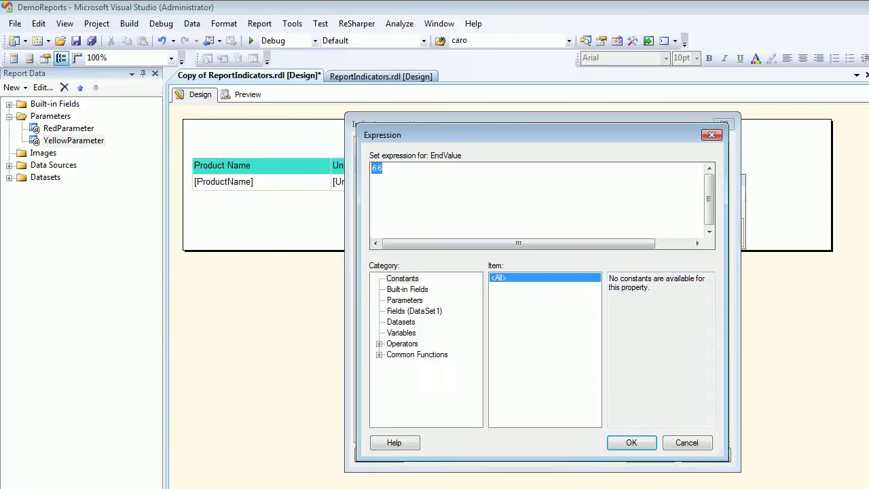
key(ctrl+v)
double_click(490, 168)
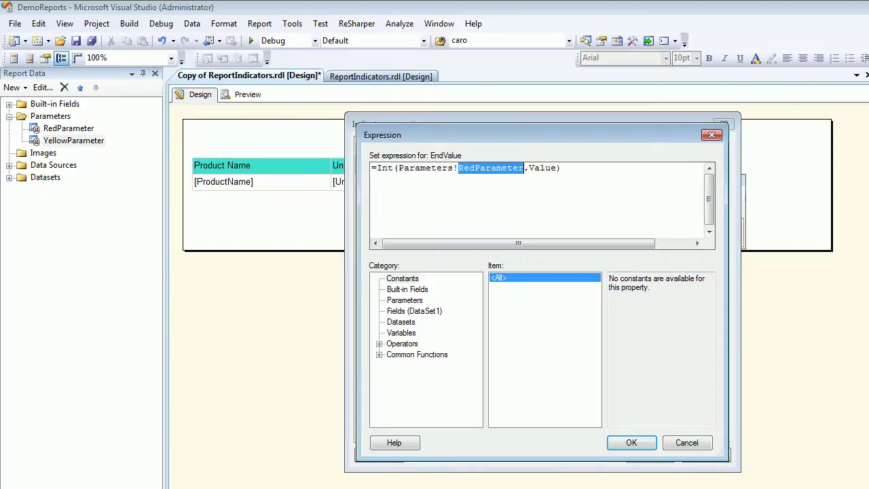
text(Y)
key(Tab)
drag(578, 168, 372, 168)
key(ctrl+c)
click(632, 442)
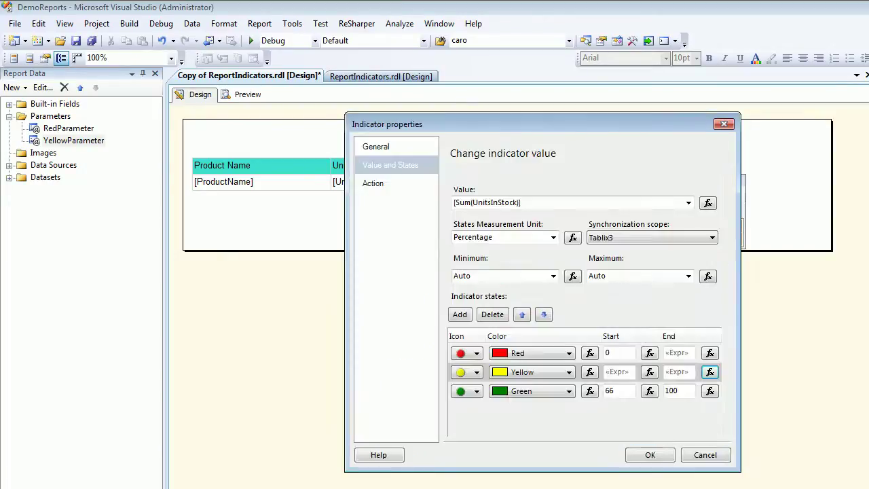
- Set the Green state's start value to the copied YellowParameter expression
click(649, 390)
key(ctrl+a)
key(ctrl+v)
key(Return)
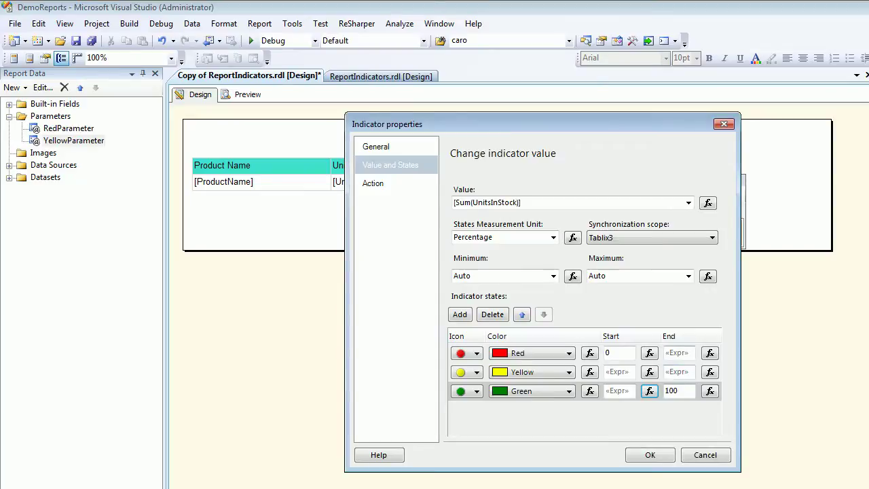
- Check the start and end values of the Red, Yellow and Green states and accept the indicator properties
click(679, 353)
click(619, 372)
click(678, 371)
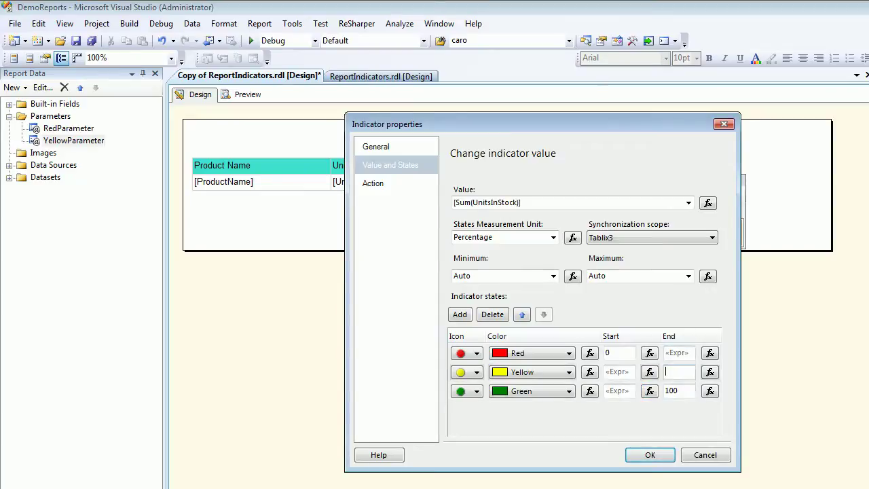
click(619, 391)
click(619, 353)
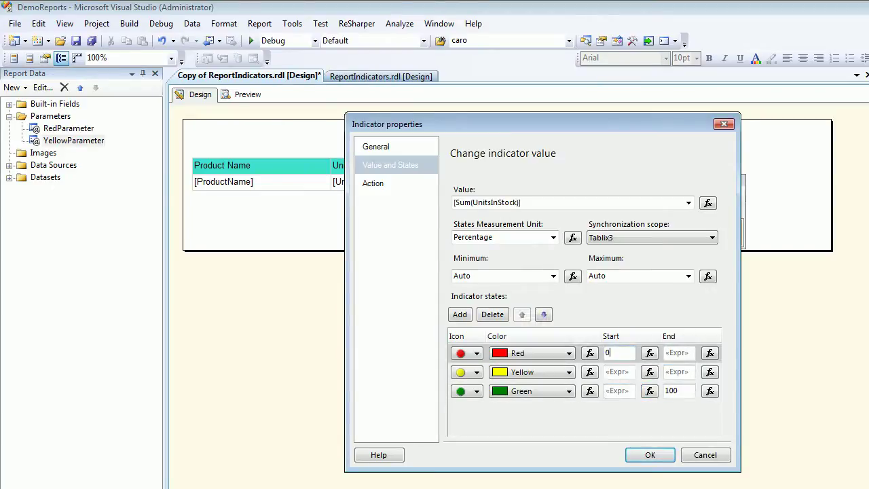
click(679, 353)
click(619, 372)
click(679, 371)
click(619, 391)
click(667, 390)
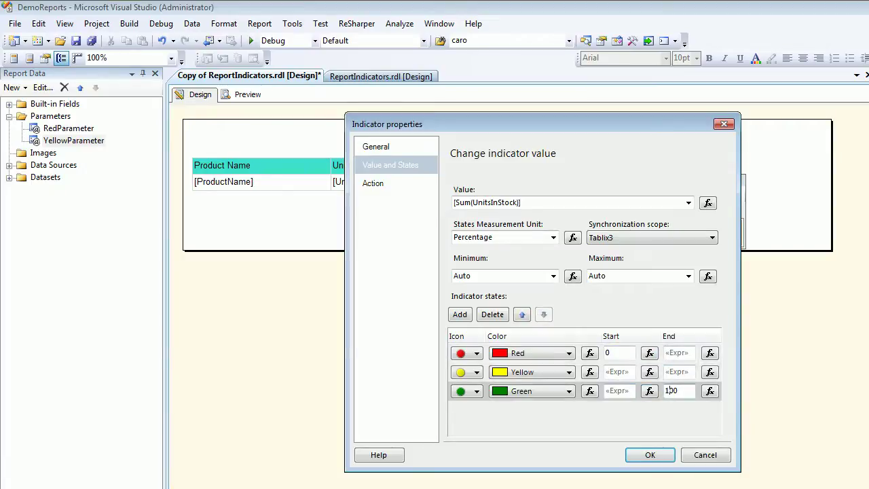
click(650, 455)
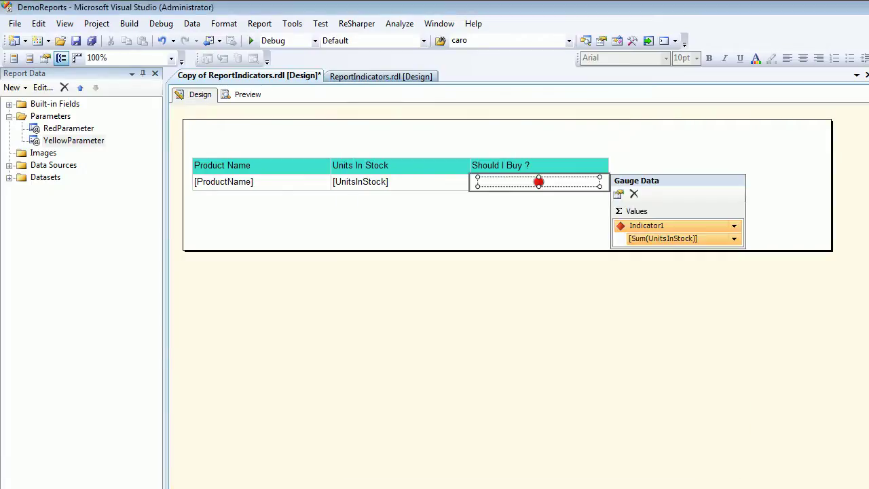
- Review the default and available values of the RedParameter report parameter
right_click(68, 128)
click(132, 159)
click(387, 199)
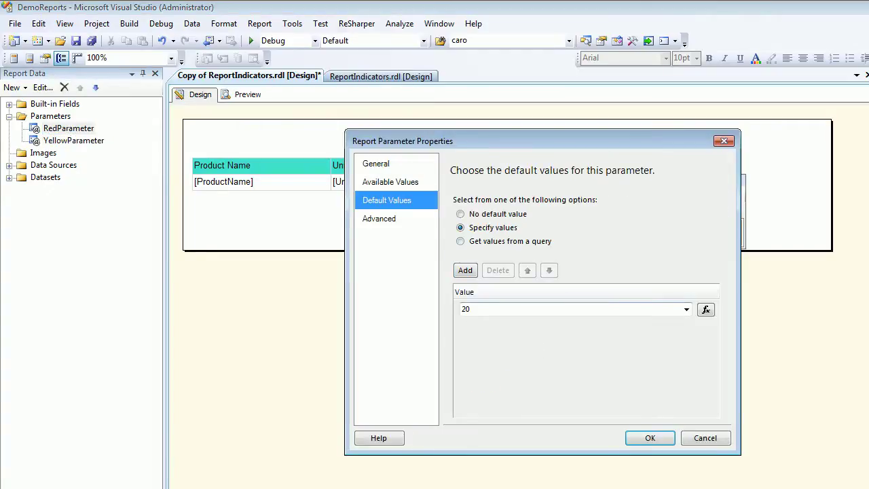
click(390, 182)
key(Return)
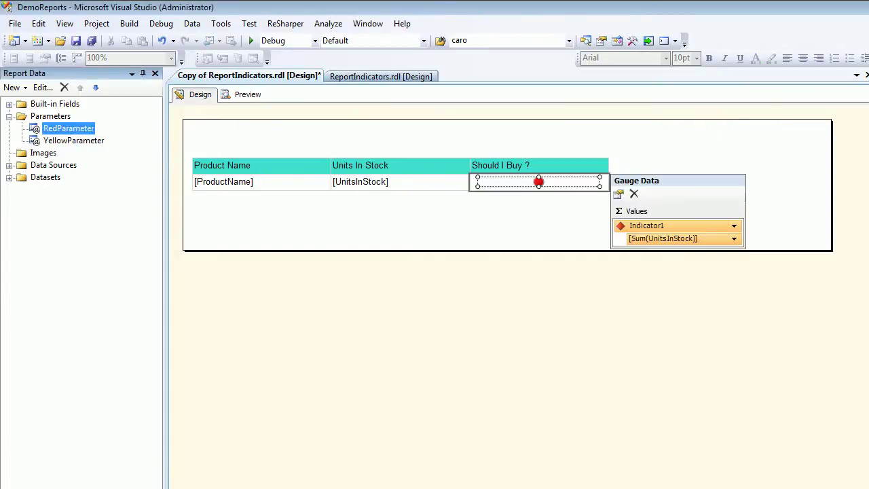
- Review the default value specified for the YellowParameter report parameter
right_click(64, 141)
click(123, 172)
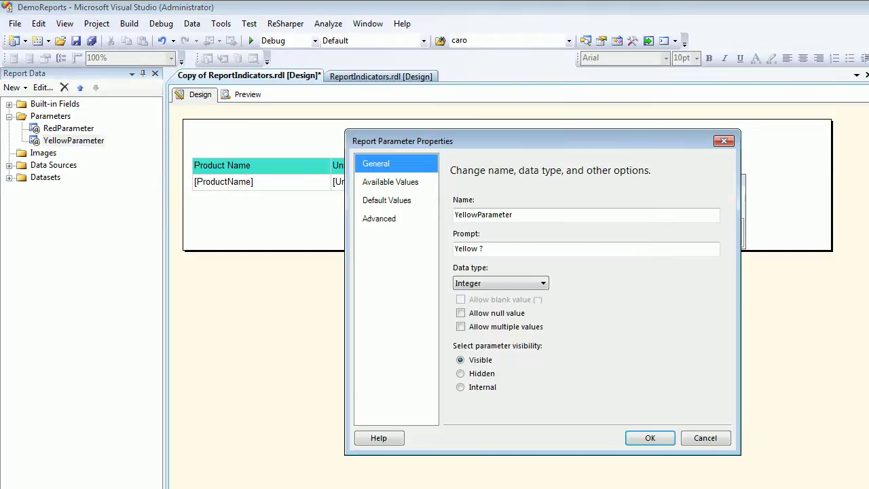
click(387, 200)
click(502, 310)
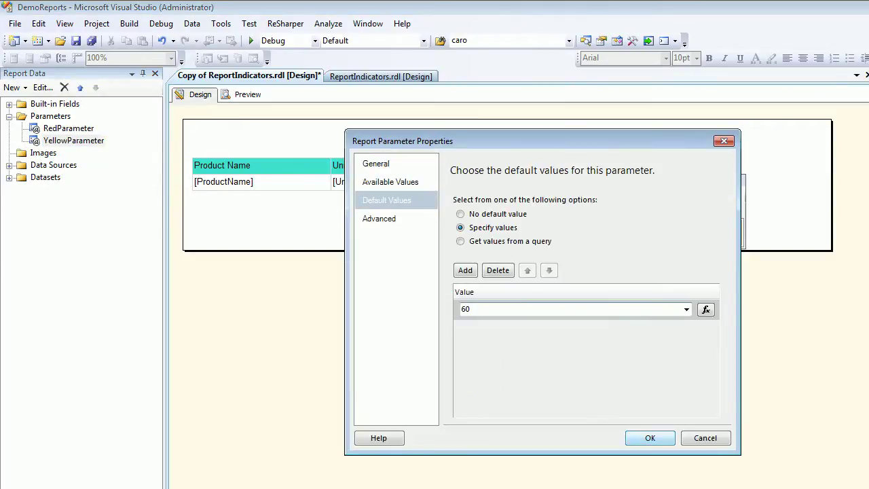
click(650, 438)
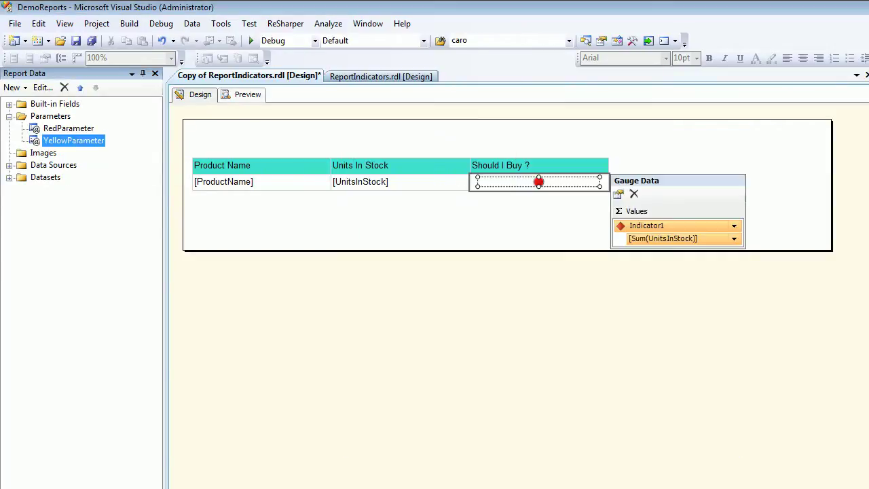
- Preview the report, show its parameter area and rerun it with the Enter Red ? parameter set to 33
click(247, 95)
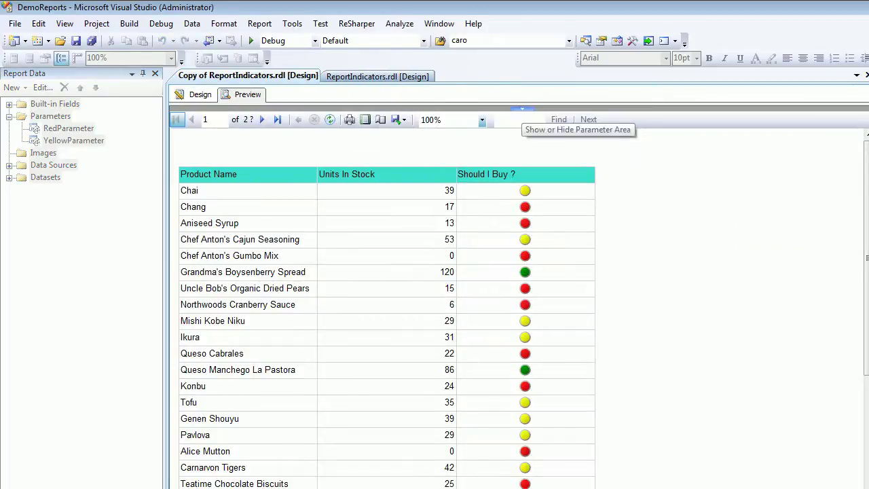
click(522, 109)
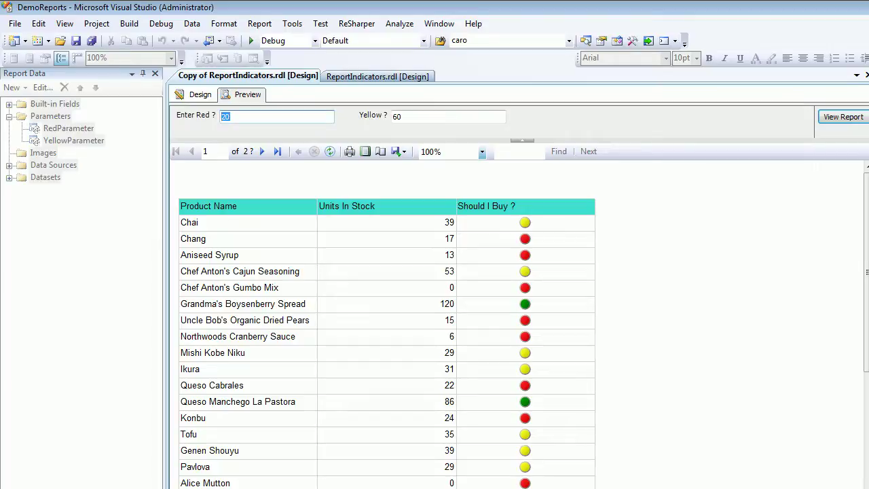
text(33)
key(Return)
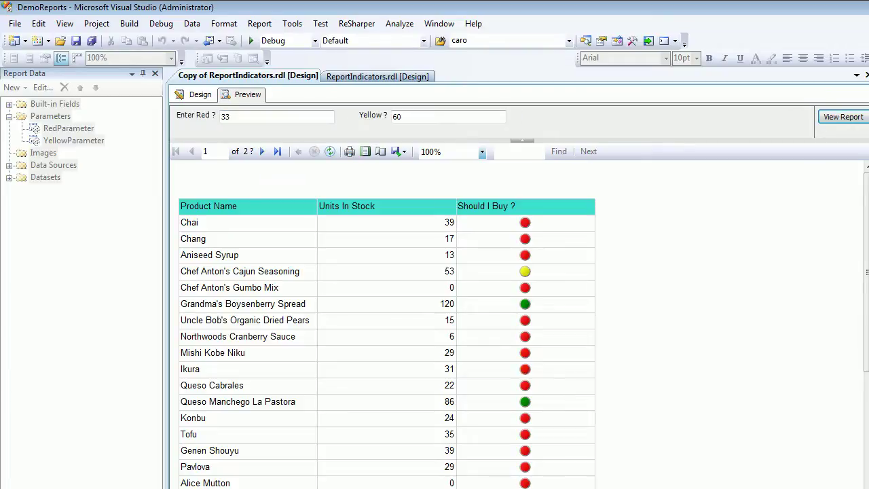
- Return to the report design and set the indicator's Red end and Yellow start values to 20
click(196, 94)
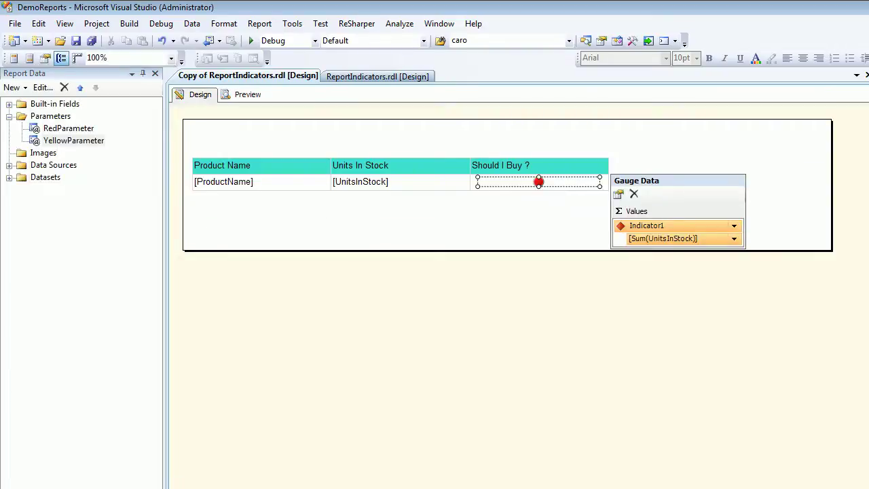
right_click(538, 181)
click(583, 260)
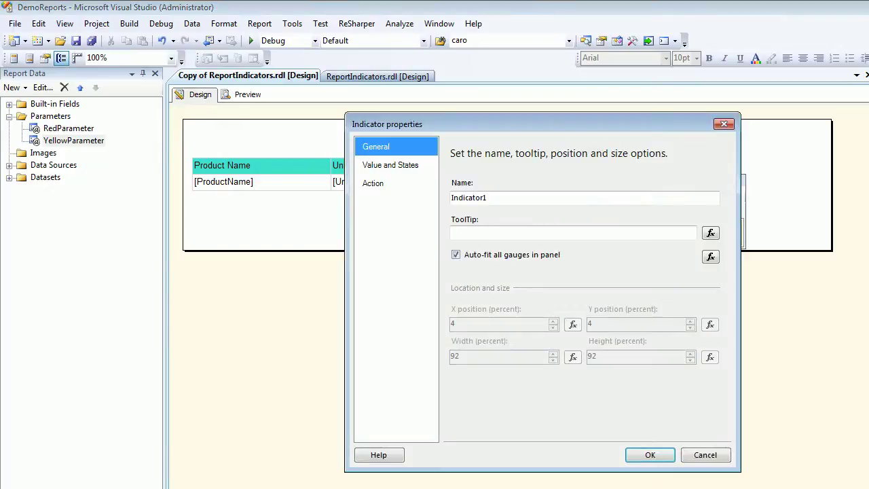
click(390, 165)
click(679, 353)
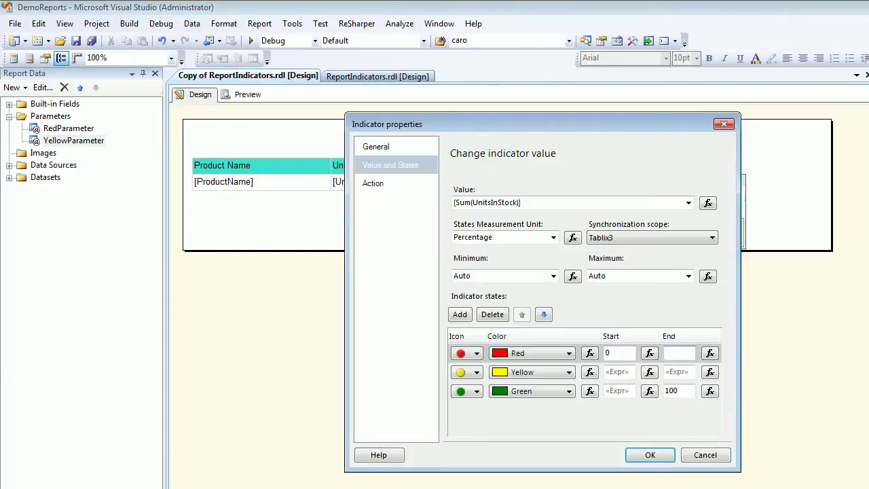
text(20)
click(619, 372)
text(20)
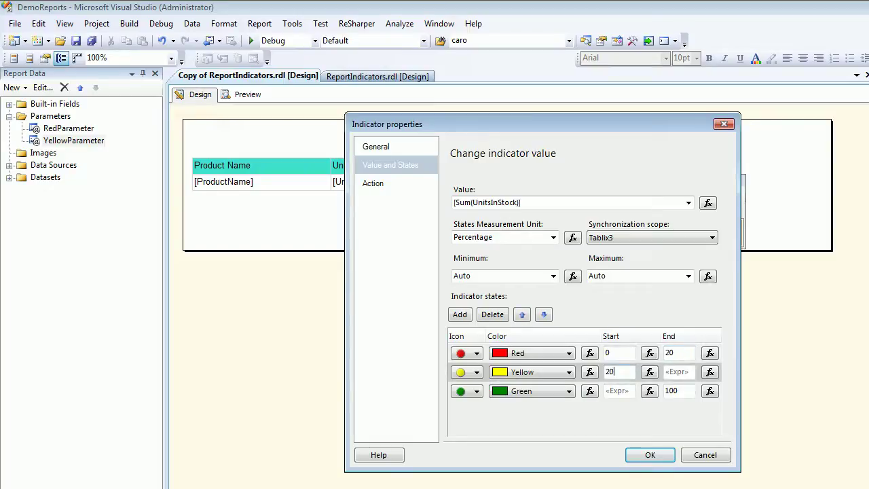
- Replace the Red state's end value and the Yellow state's start value with 33
key(shift+Tab)
key(shift+Tab)
key(shift+Tab)
key(shift+Tab)
key(shift+Tab)
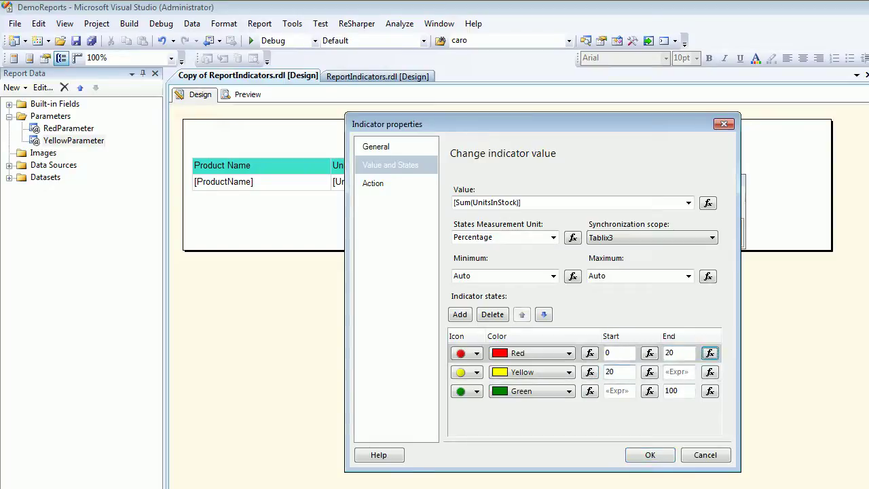
key(BackSpace)
key(BackSpace)
text(33)
key(Tab)
key(Tab)
key(Tab)
key(Tab)
key(Tab)
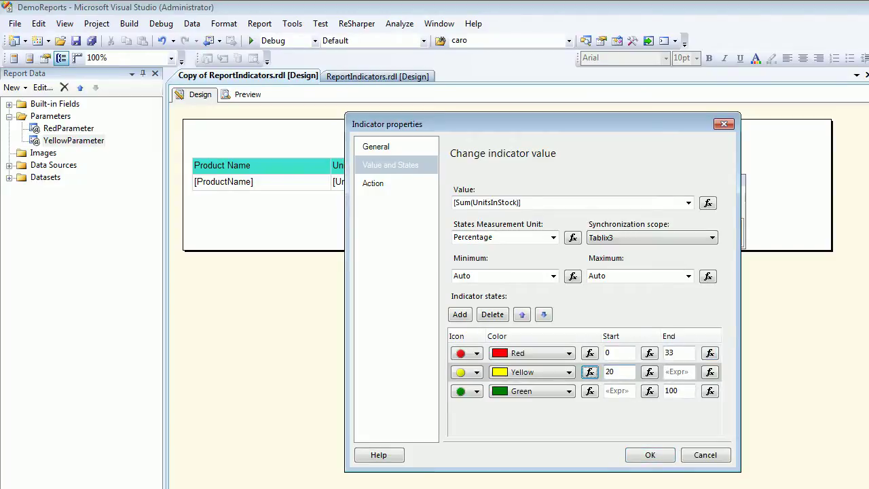
key(BackSpace)
key(BackSpace)
text(33)
- Examine the start and end values of the Red, Yellow and Green indicator states
click(589, 372)
click(619, 353)
click(679, 353)
click(619, 372)
click(679, 372)
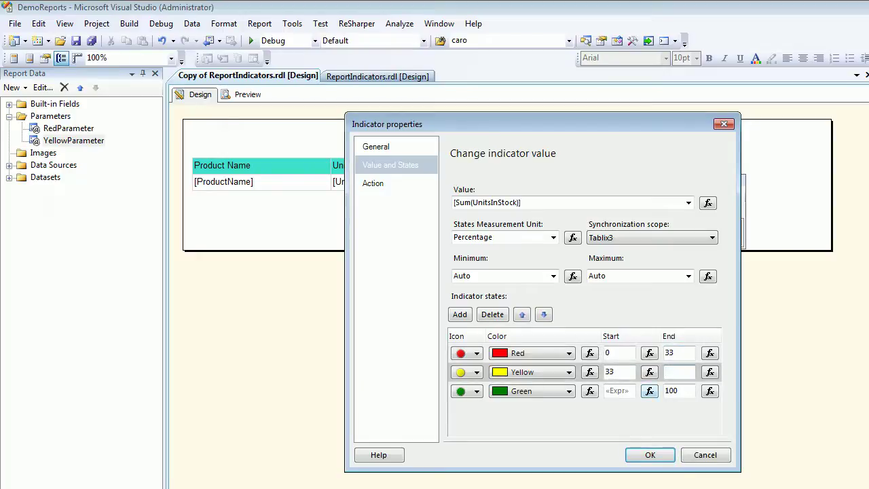
click(619, 391)
click(680, 391)
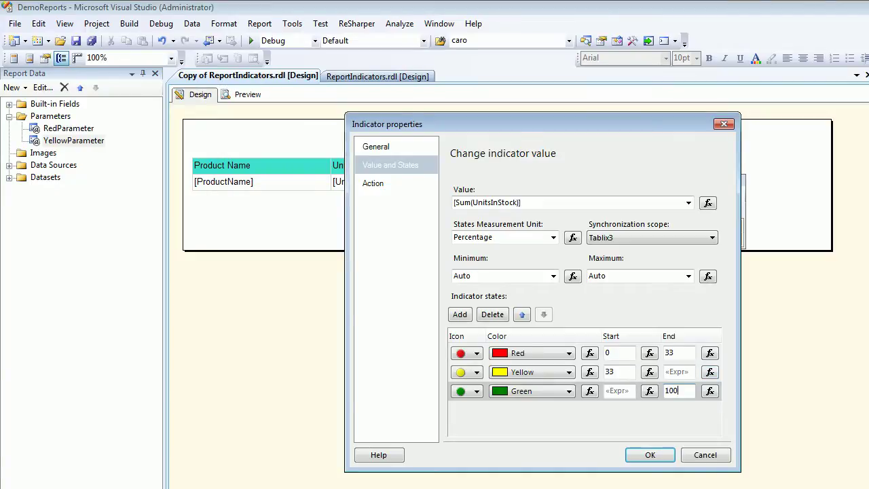
- Switch to Indicators.txt in Notepad and copy the expression =Int(Parameters!RedParameter.Value) again
key(alt+Tab)
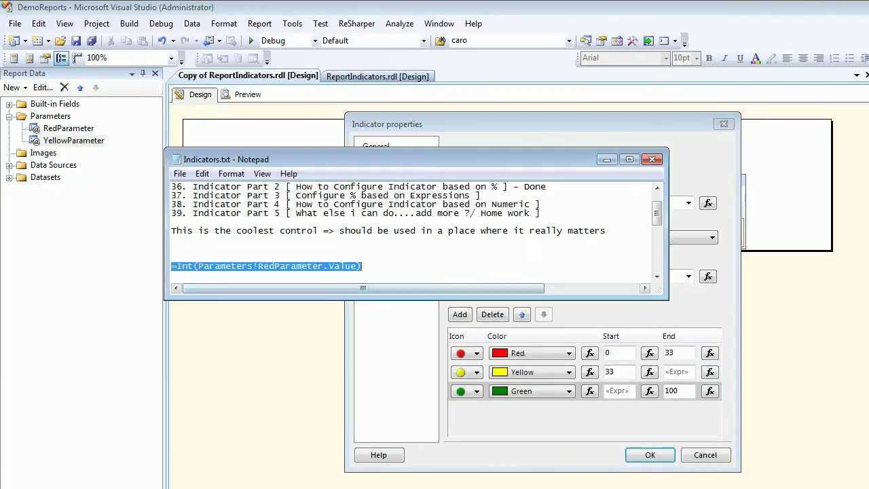
right_click(336, 266)
click(367, 309)
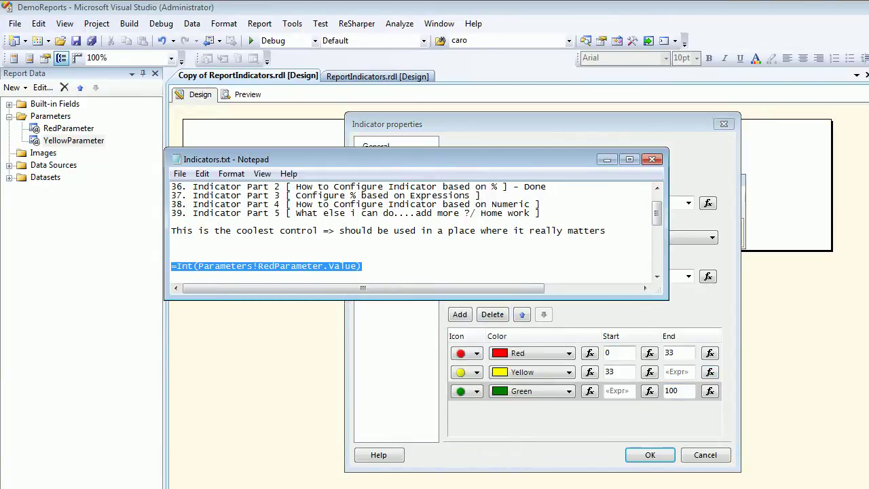
- Back in Visual Studio, replace the Red state's end value with the expression =Int(Parameters!RedParameter.Value)
key(alt+Tab)
click(709, 353)
key(ctrl+a)
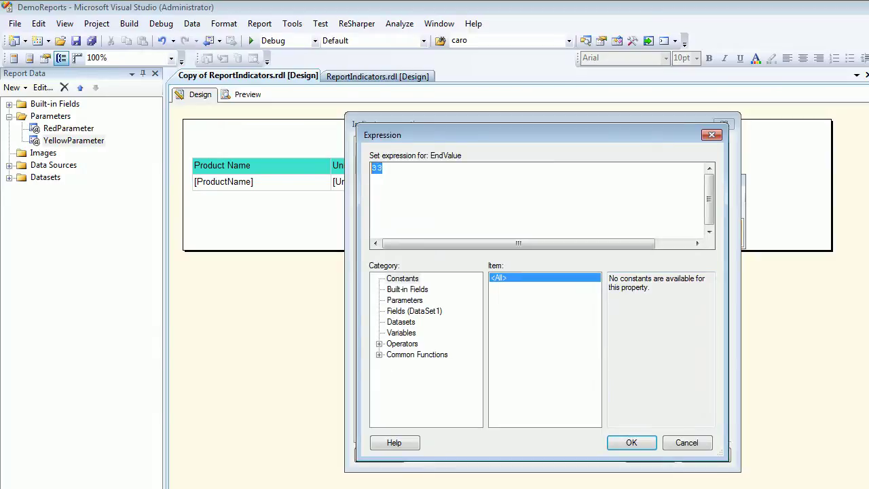
key(ctrl+v)
click(631, 441)
- Replace the Yellow state's start value with =Int(Parameters!RedParameter.Value) and accept the indicator properties
click(655, 368)
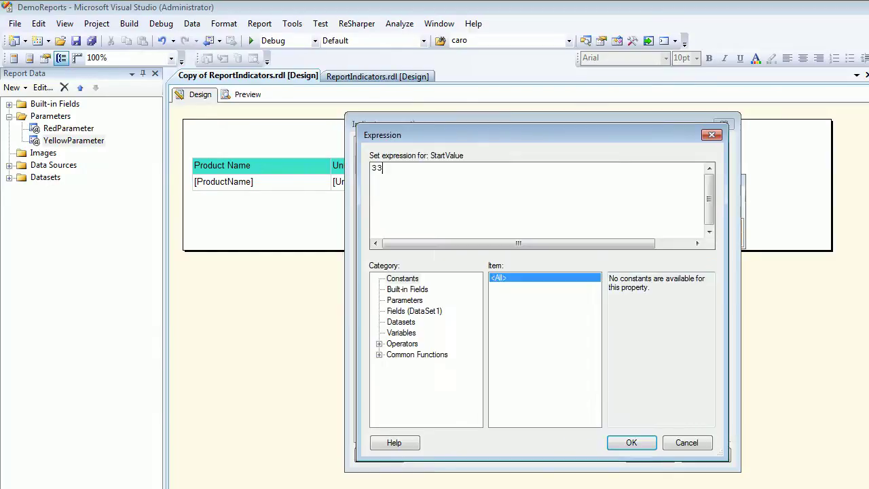
key(ctrl+a)
key(ctrl+v)
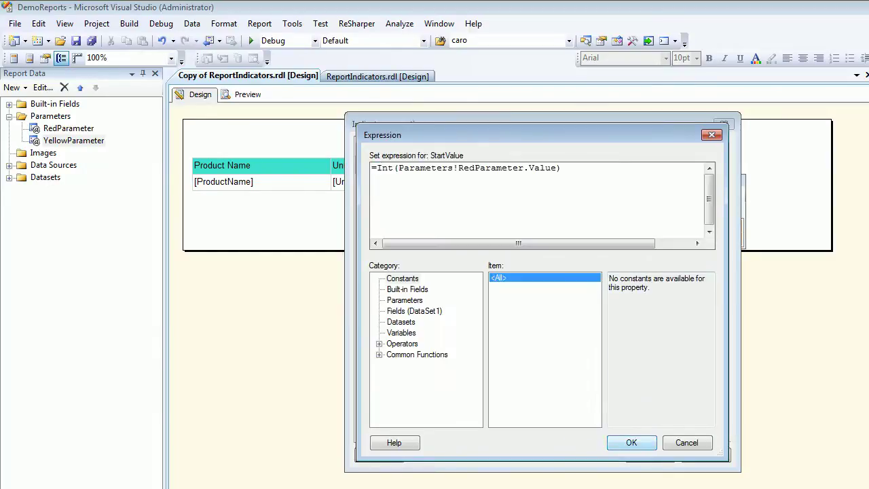
click(631, 442)
click(650, 455)
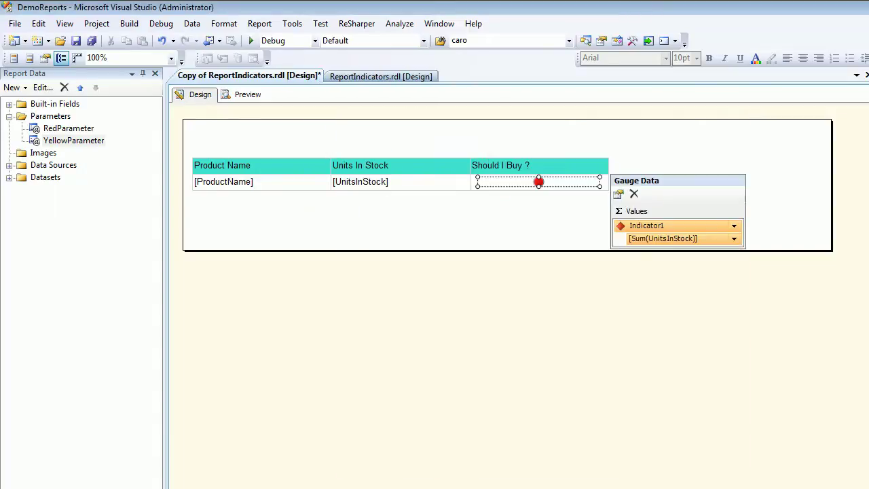
- Preview the copied report with the Red parameter set to 70 and examine the indicator colours down the product list
click(247, 95)
click(232, 117)
double_click(226, 116)
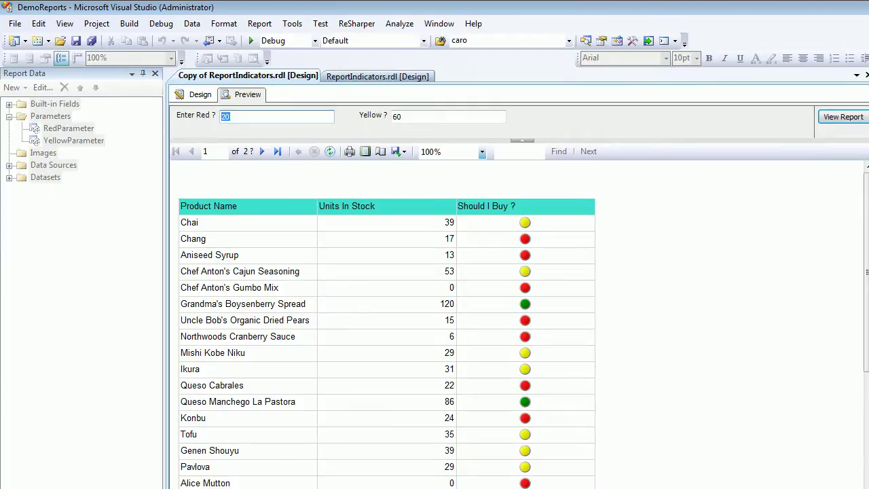
text(70)
key(Return)
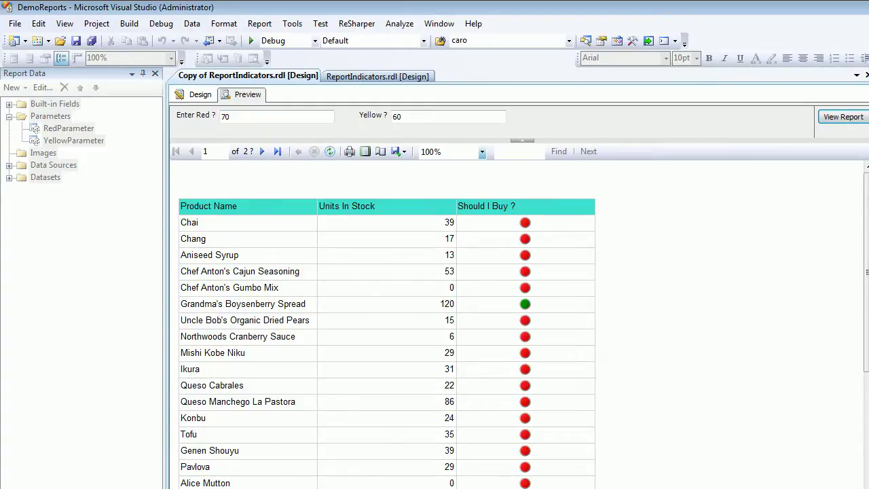
scroll(387, 326, down, 6)
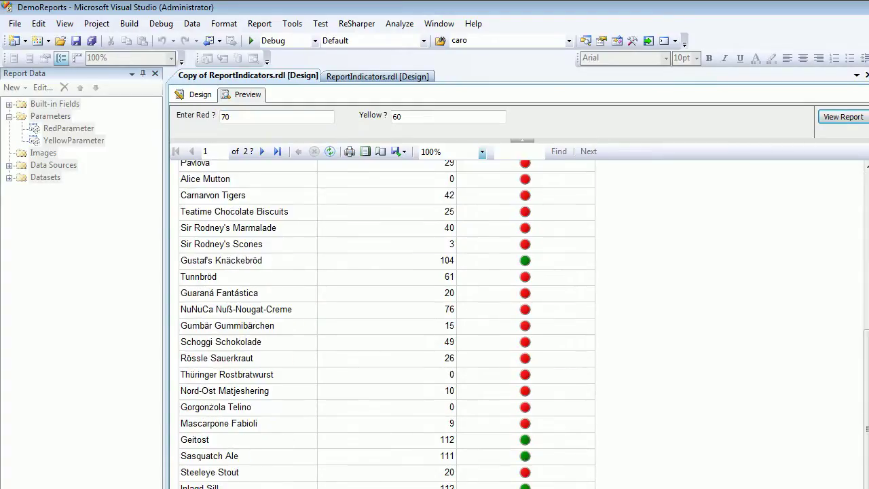
scroll(387, 326, up, 7)
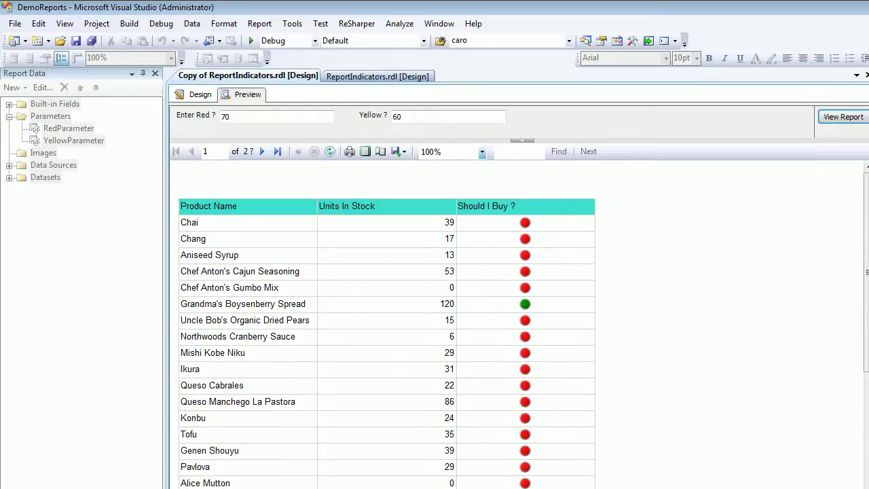
- Return to the copied report's design, inspect the indicator's value and state settings, and close them without changes
click(200, 95)
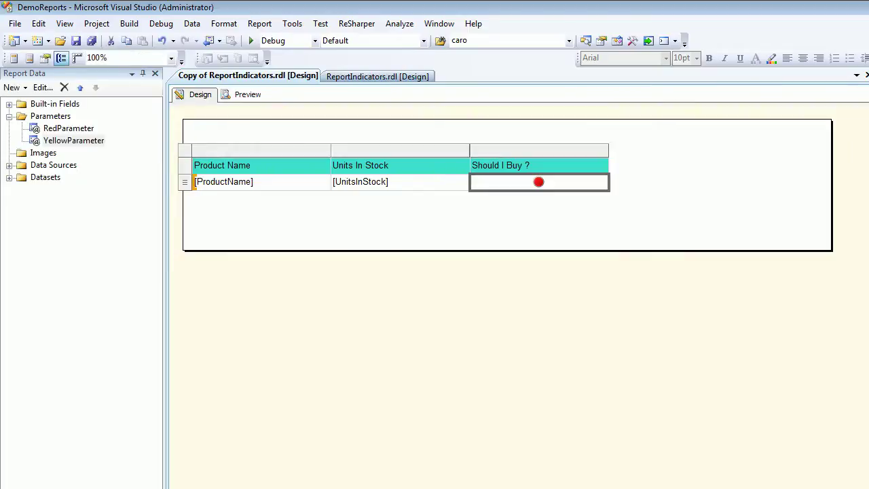
click(538, 182)
right_click(538, 182)
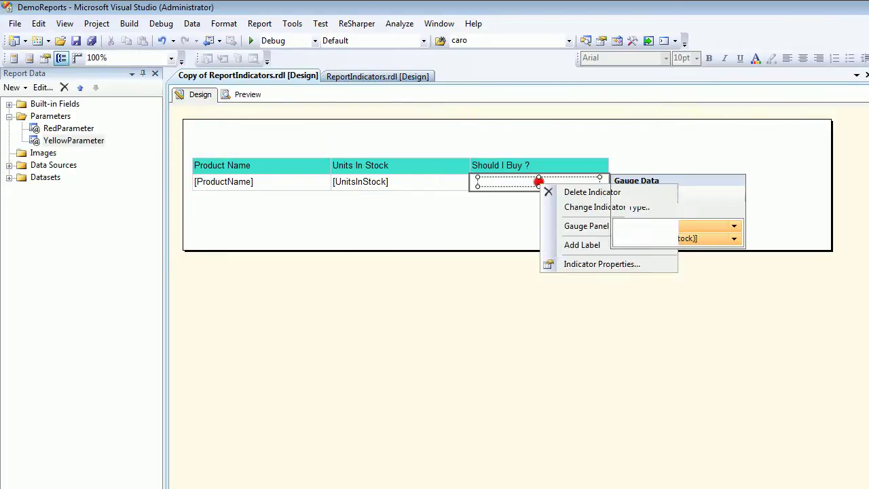
click(602, 264)
click(390, 165)
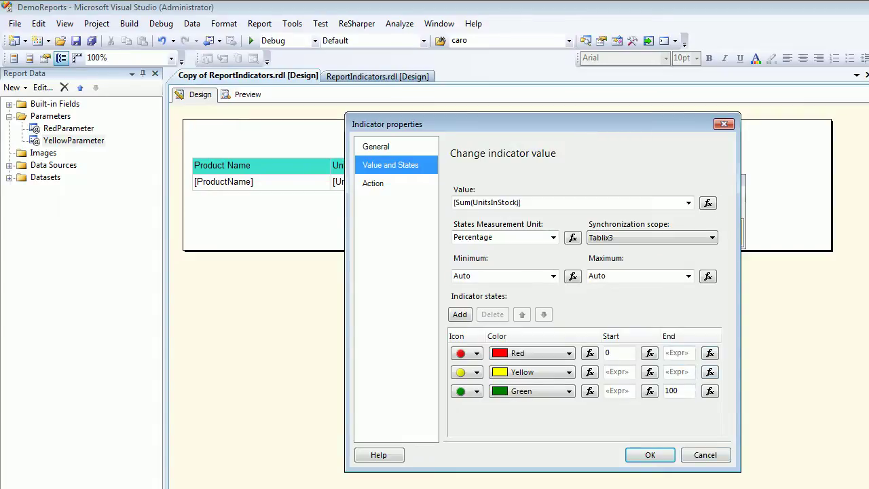
click(705, 454)
- Inspect the Red Parameter choices in the ReportIndicators.rdl preview, then return to the copied report's design
click(377, 77)
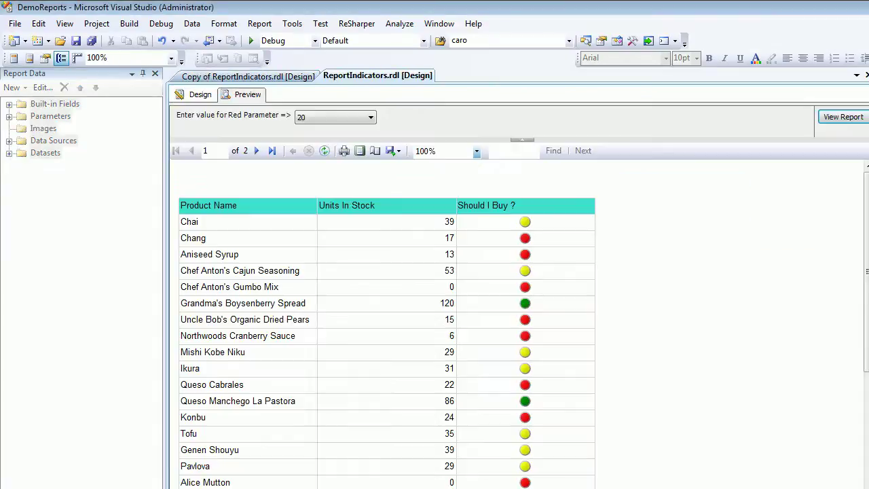
click(371, 117)
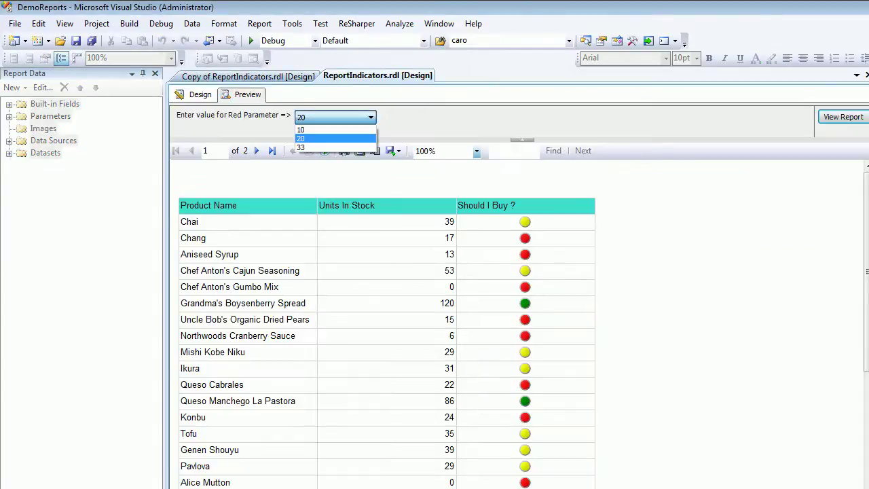
key(Escape)
key(ctrl+Tab)
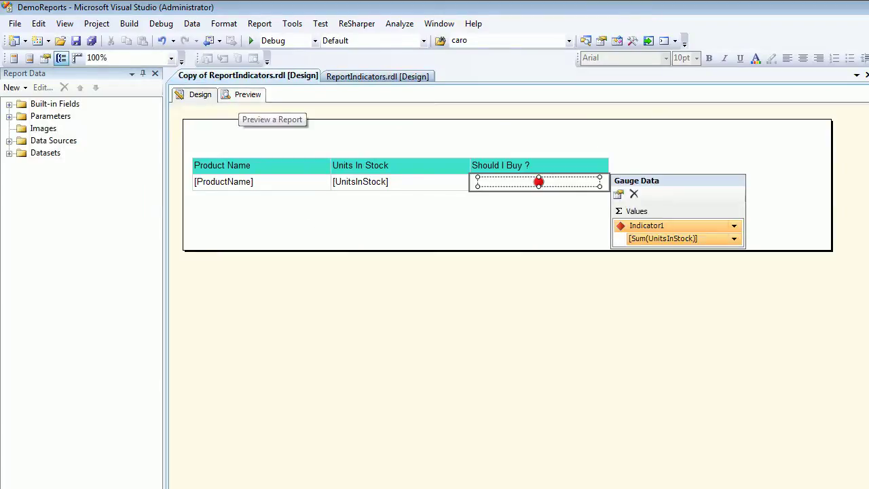
- Expand the copied report's parameters and look over RedParameter and YellowParameter
click(8, 116)
click(68, 129)
click(73, 140)
key(Up)
key(Down)
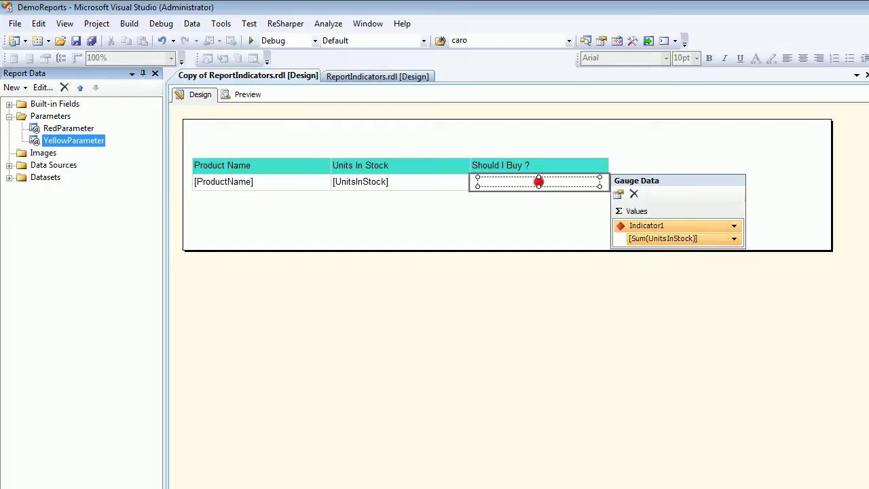
- Open the indicator's value and state settings and examine the expression-based start and end values of Red, Yellow and Green
right_click(542, 181)
click(591, 263)
click(390, 164)
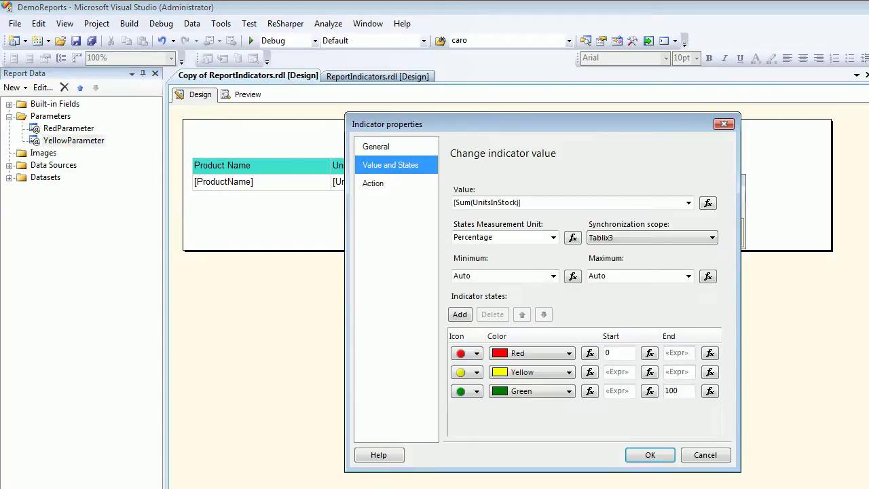
click(679, 353)
click(618, 372)
click(679, 372)
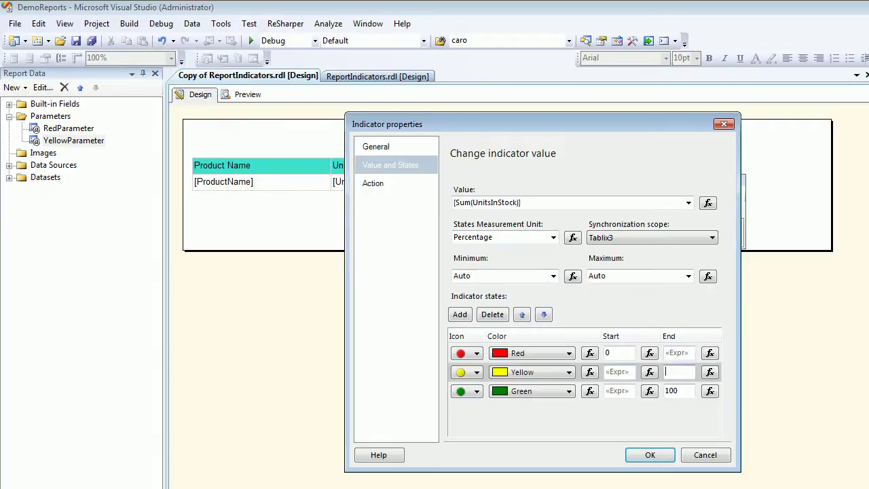
click(618, 391)
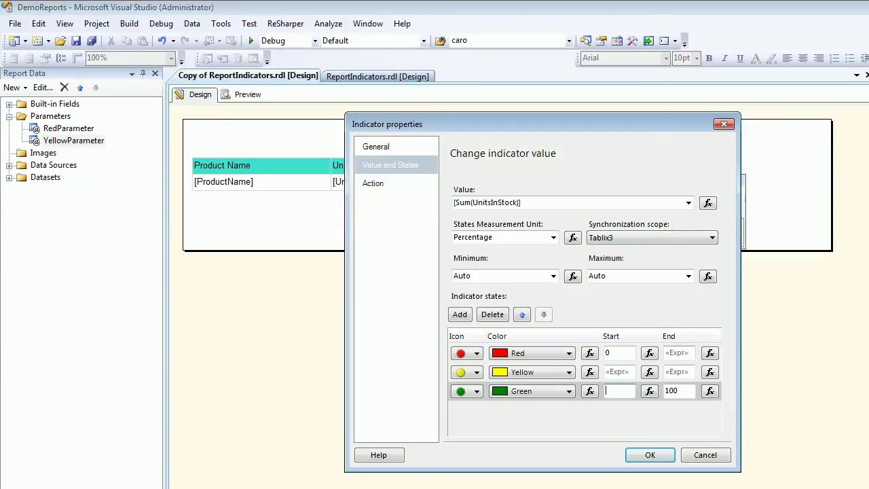
click(679, 353)
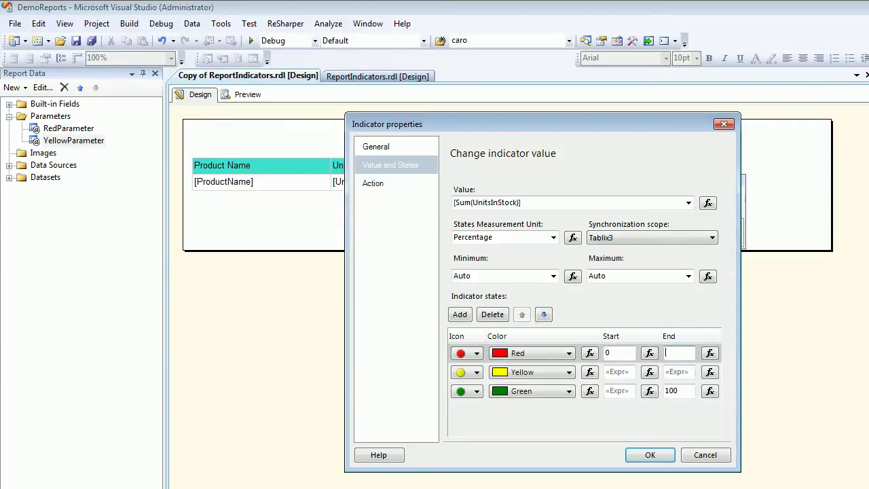
click(679, 372)
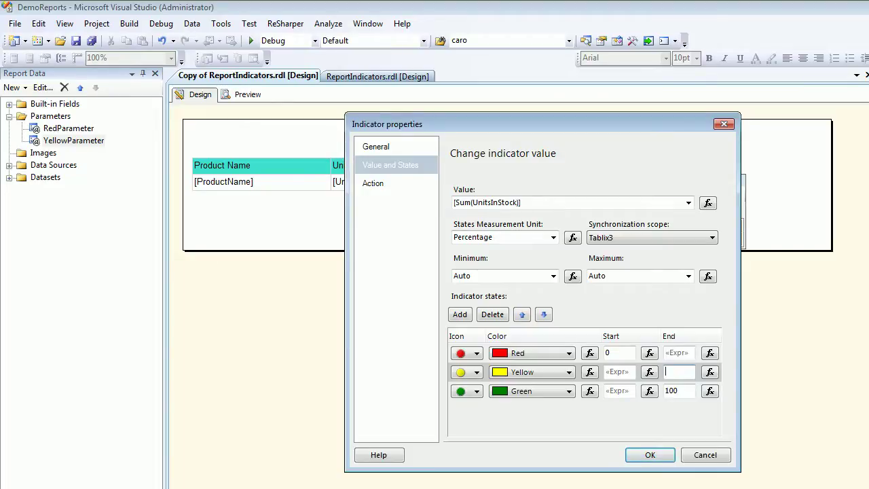
- Switch to Indicators.txt in Notepad and add the lines "R => 0-30" and "Y => 33 - 60" below the notes
key(alt+Tab)
key(Up)
key(Up)
key(Return)
key(Return)
key(Up)
text(R)
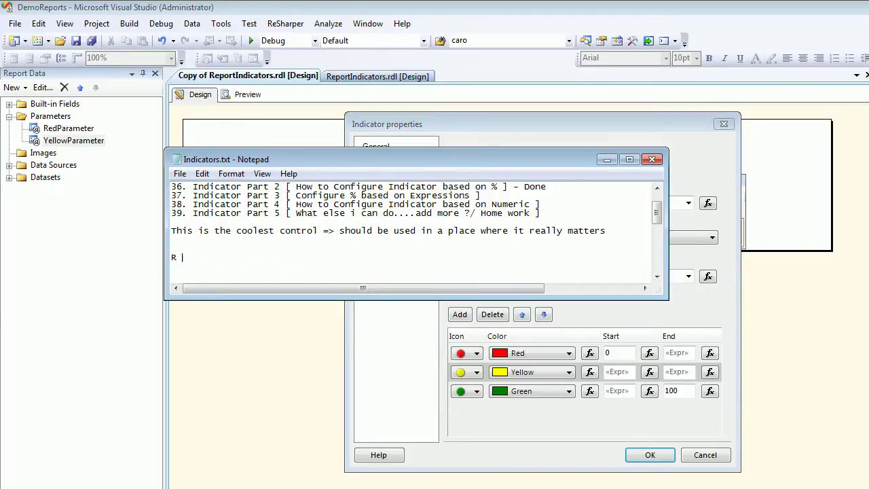
text( => 0-30)
key(Return)
text(Y => 30)
key(BackSpace)
text(3)
text( - 60)
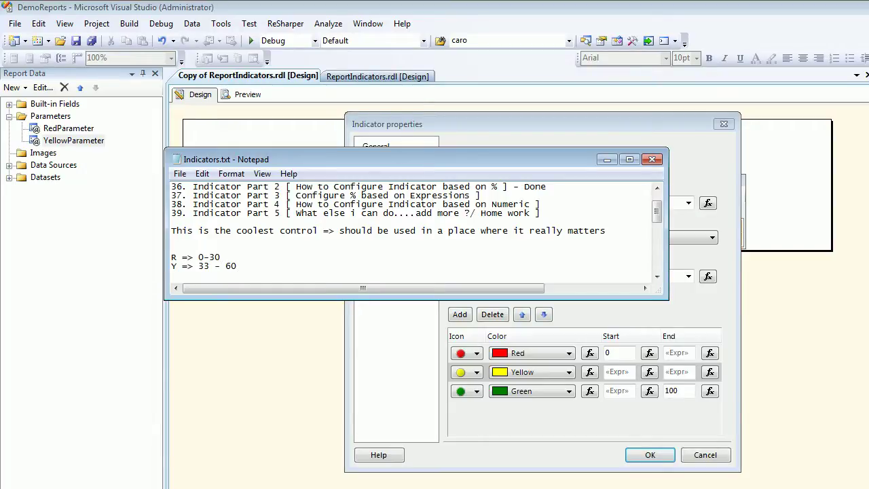
- Compare the limits of the Red and Yellow ranges in the newly written notes
key(shift+Right)
key(shift+Right)
key(shift+Right)
key(shift+Right)
key(Up)
key(shift+Left)
key(shift+Left)
click(209, 265)
double_click(204, 266)
click(219, 265)
- Keep the notes file open, switch back to Visual Studio and accept the indicator properties
click(652, 158)
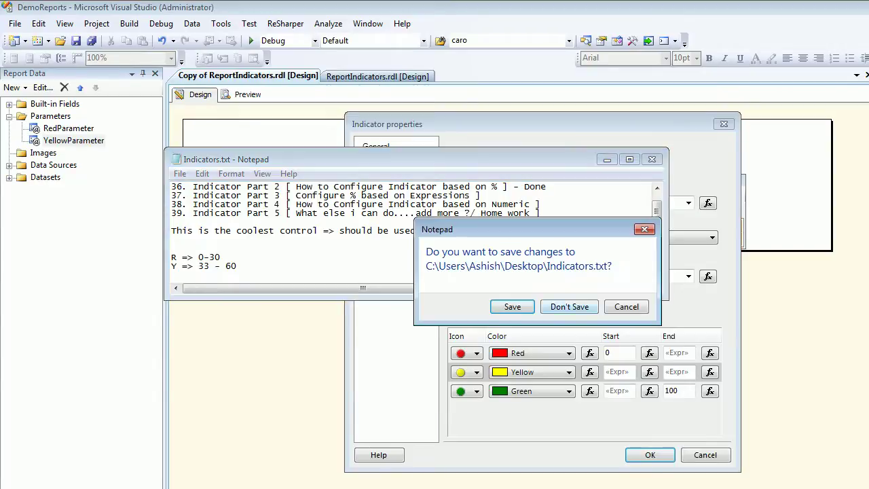
key(Escape)
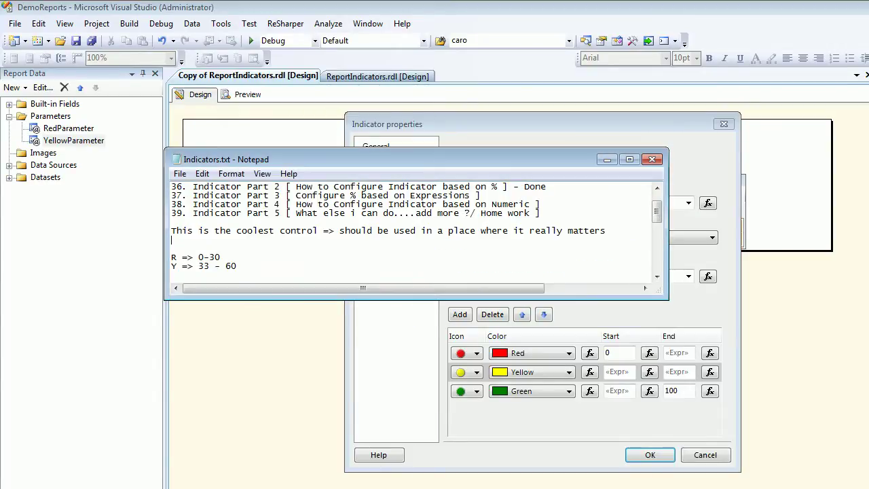
key(alt+Tab)
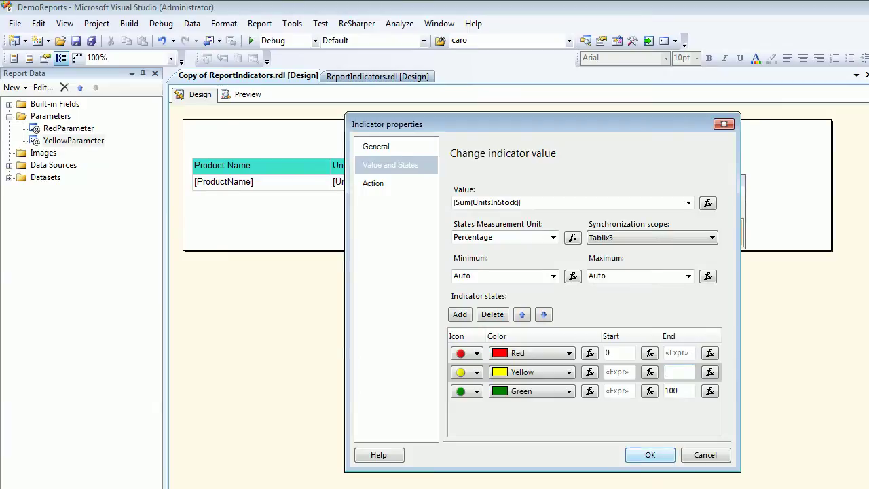
click(650, 454)
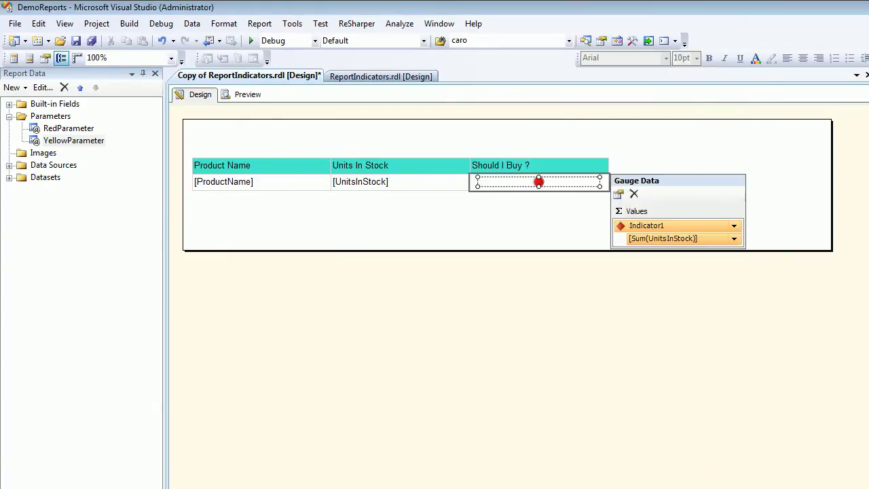
- In ReportIndicators.rdl, run the report preview with the Red Parameter set to 10
click(380, 76)
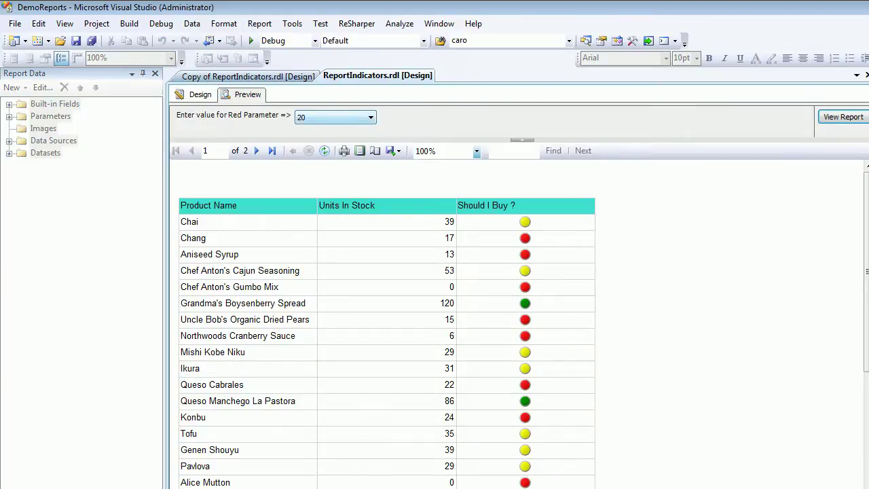
click(370, 117)
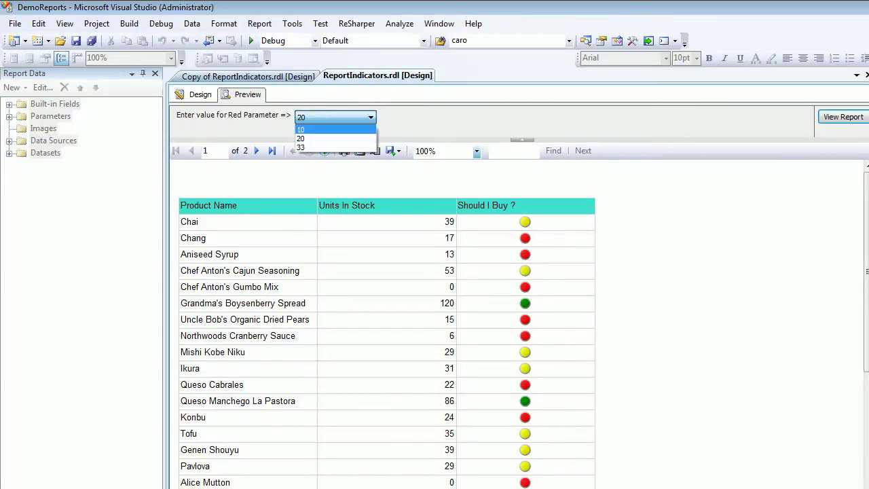
click(335, 129)
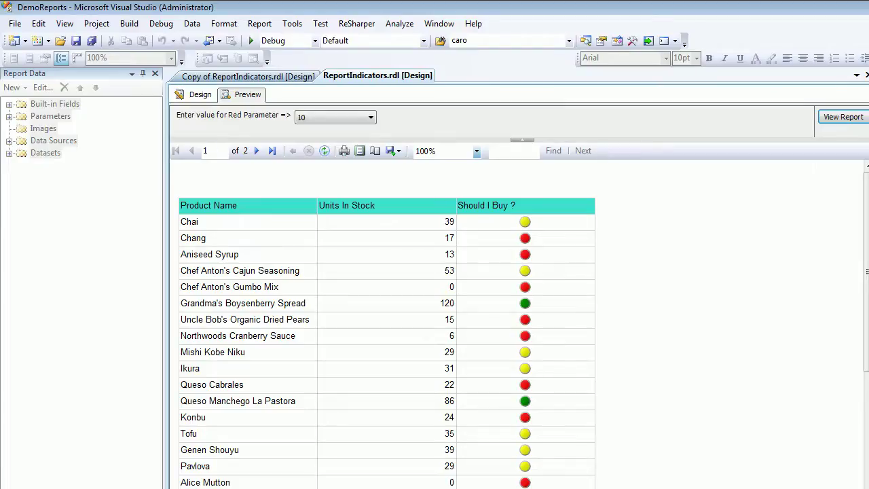
click(843, 116)
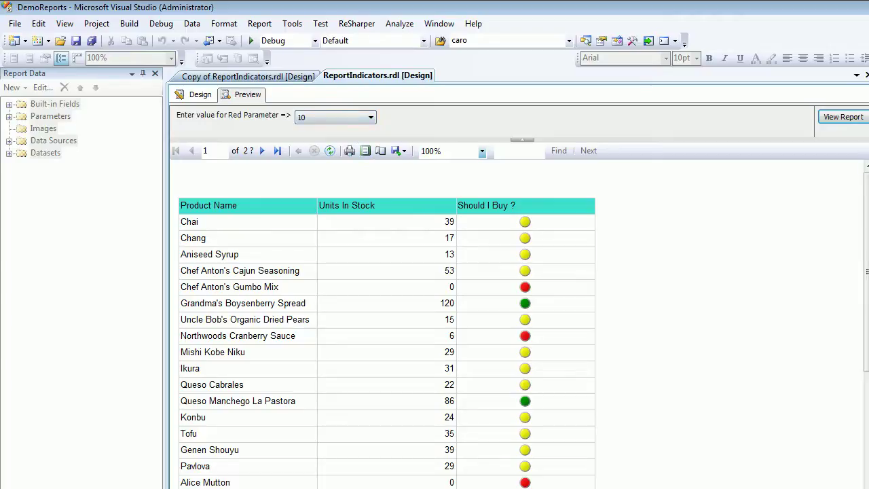
- Run the report again with the Red Parameter set to 20 and examine the indicators down the product list
click(371, 117)
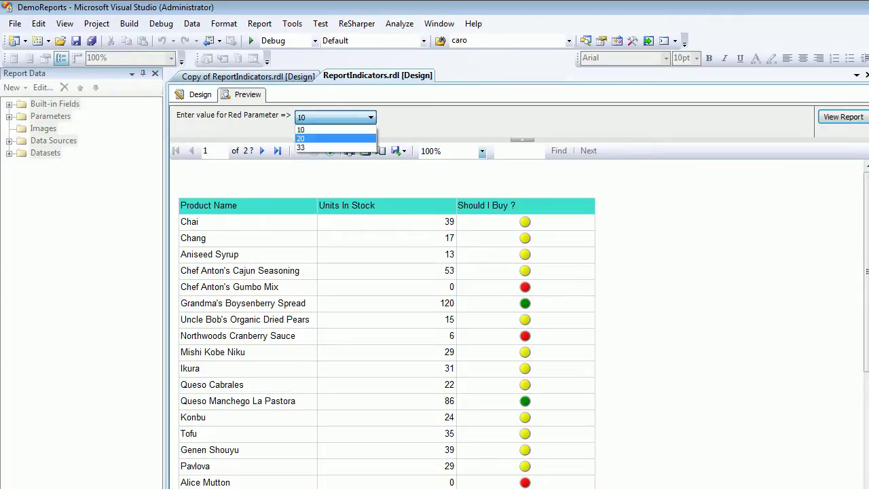
click(326, 137)
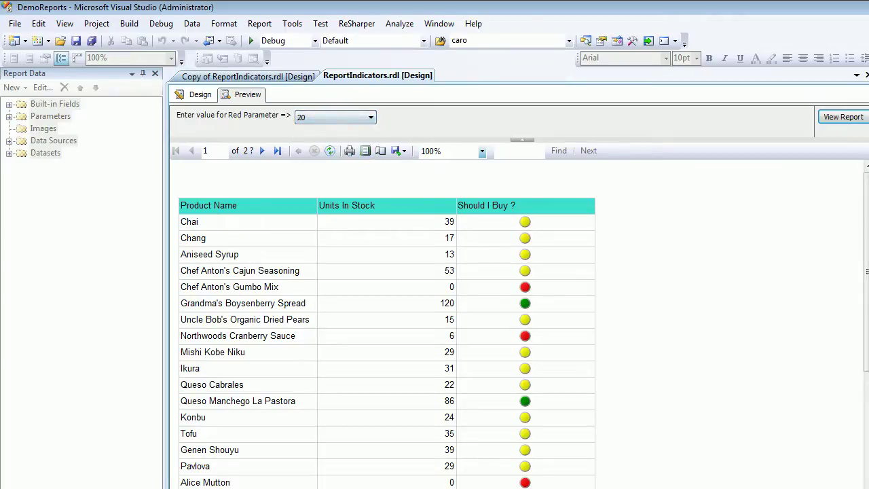
click(843, 117)
scroll(386, 325, down, 15)
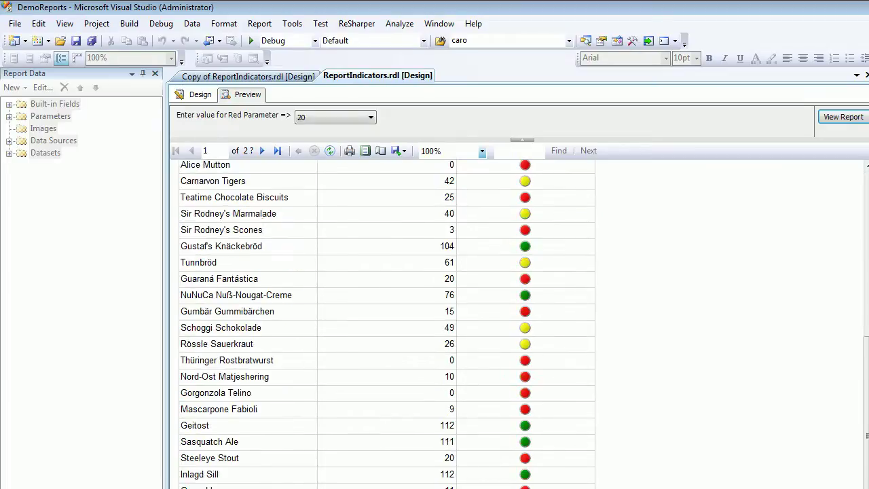
scroll(387, 326, up, 15)
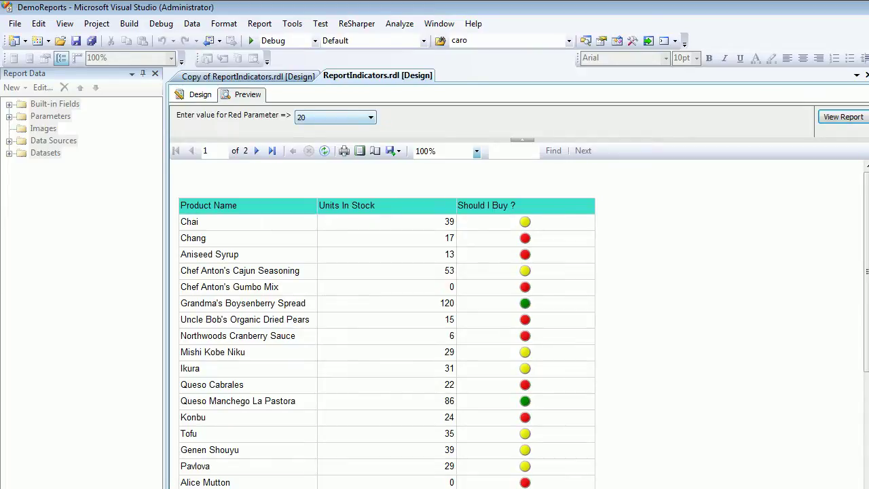
- Return to the design of ReportIndicators.rdl and open the value and state settings of the Should I Buy ? indicator
click(197, 94)
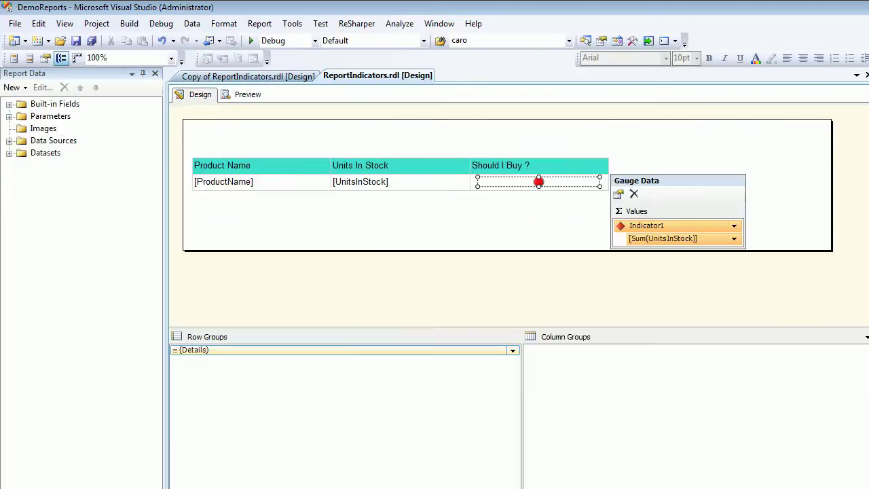
right_click(538, 181)
click(583, 262)
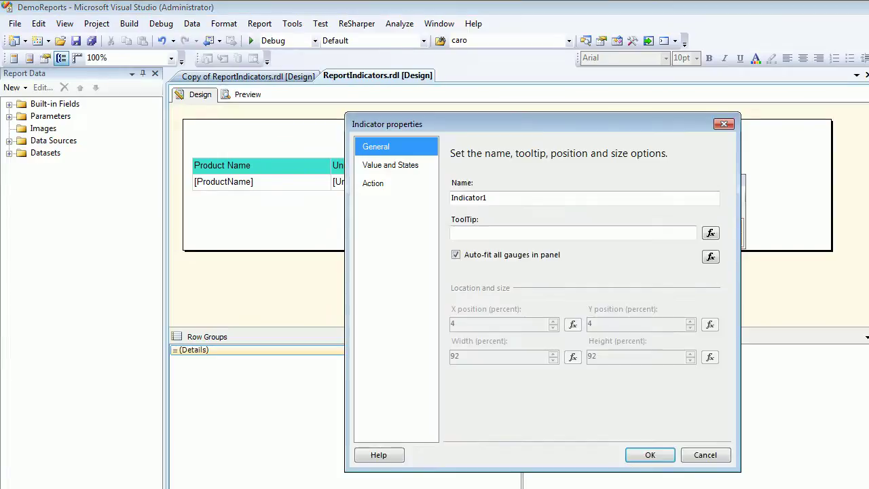
click(390, 165)
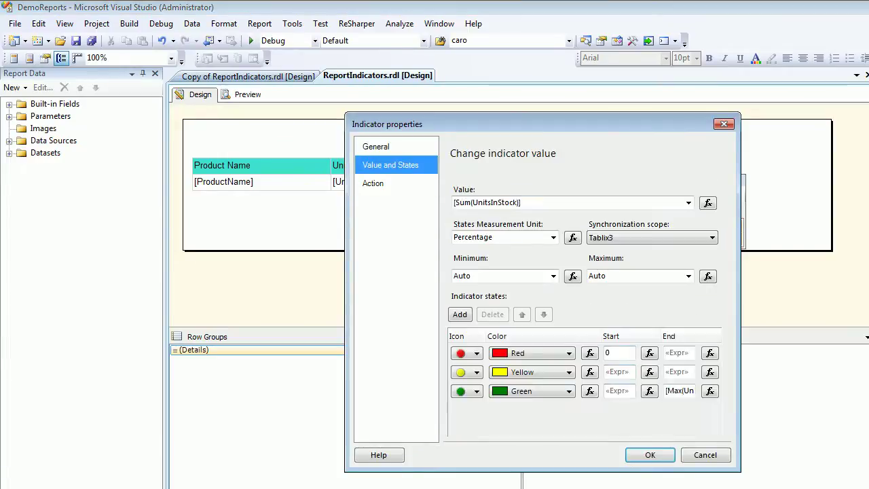
- Examine the Red state's start value and the Green state's end expression, leaving both as they are
click(618, 353)
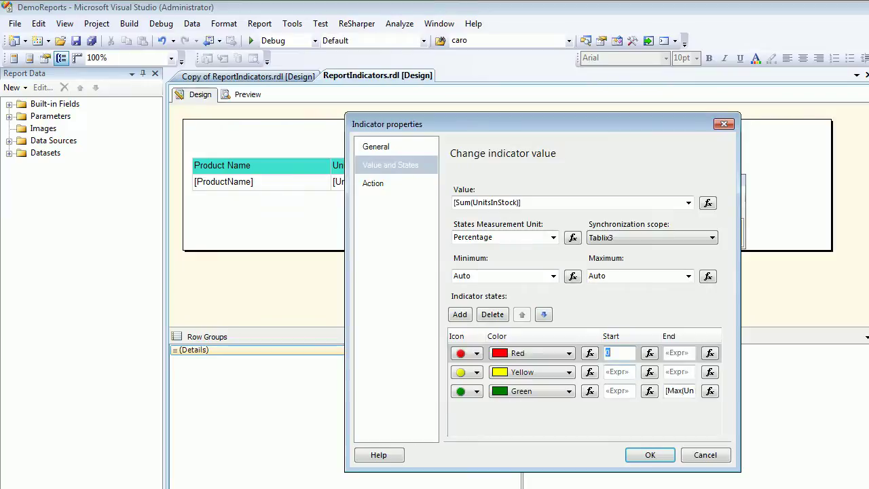
double_click(675, 391)
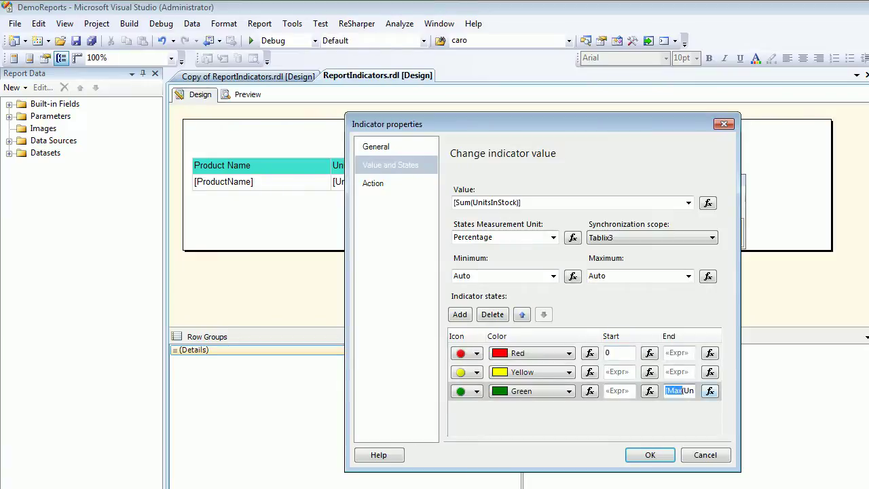
double_click(608, 353)
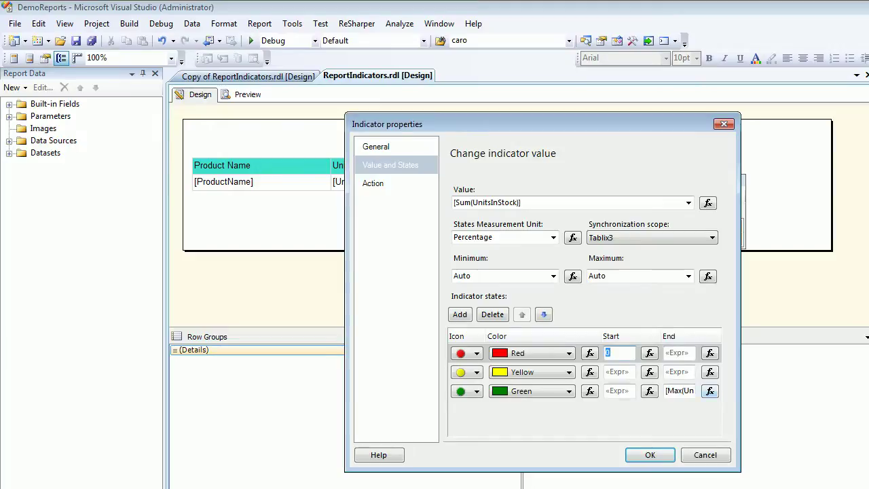
click(709, 390)
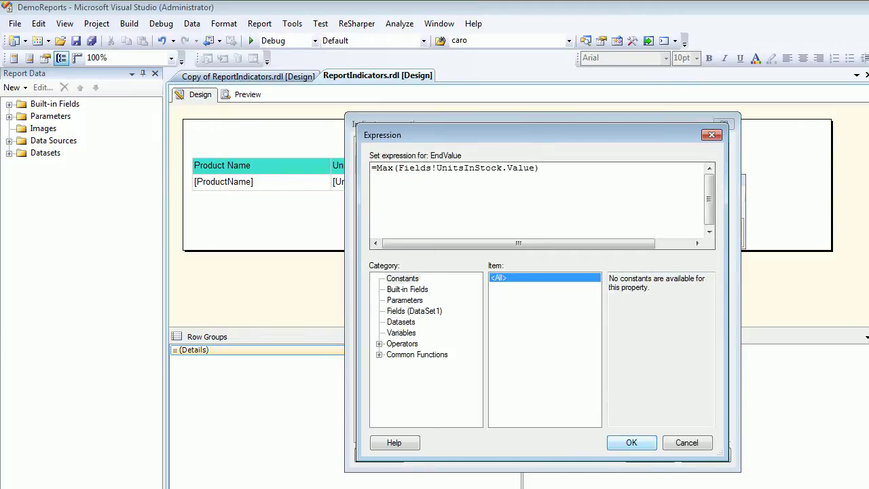
click(632, 442)
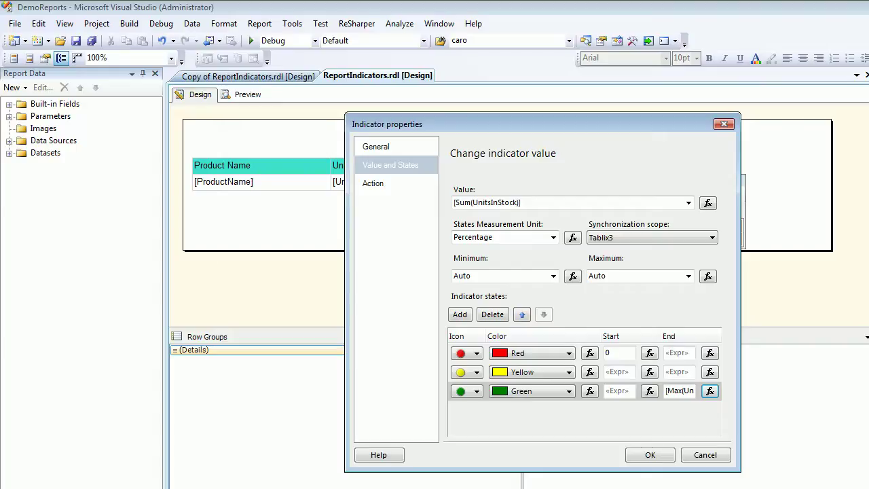
- Examine the Red state's end expression and its start-to-end range, and accept the indicator properties
click(679, 353)
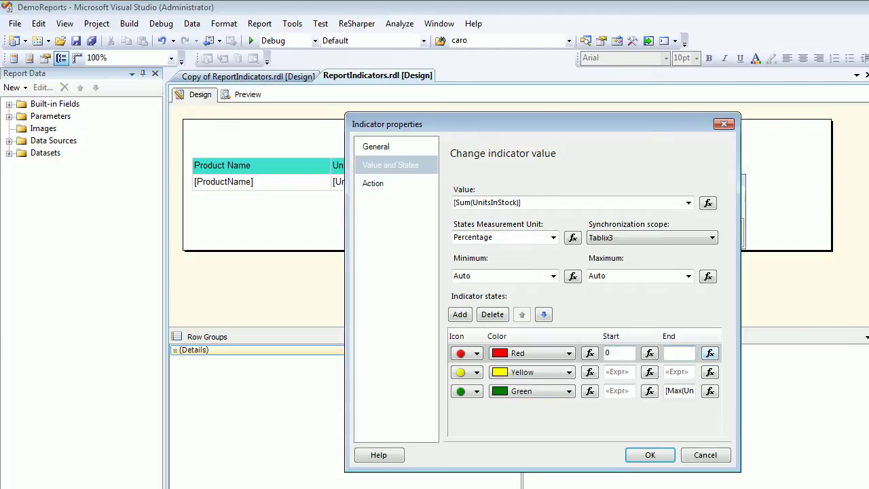
click(709, 352)
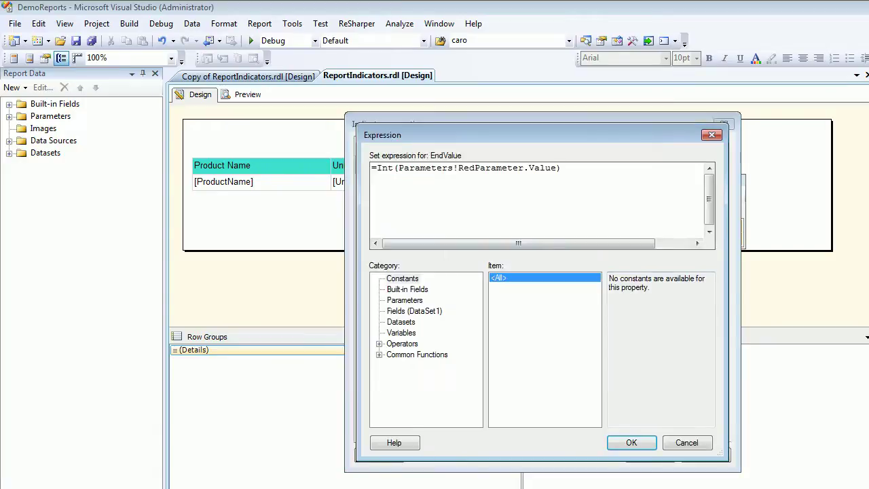
drag(562, 169, 371, 168)
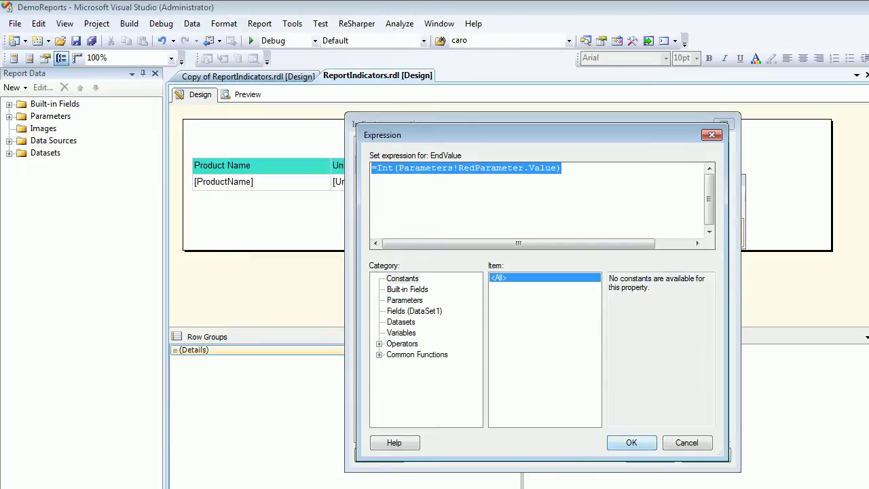
key(Delete)
key(Return)
click(617, 353)
click(678, 353)
click(649, 455)
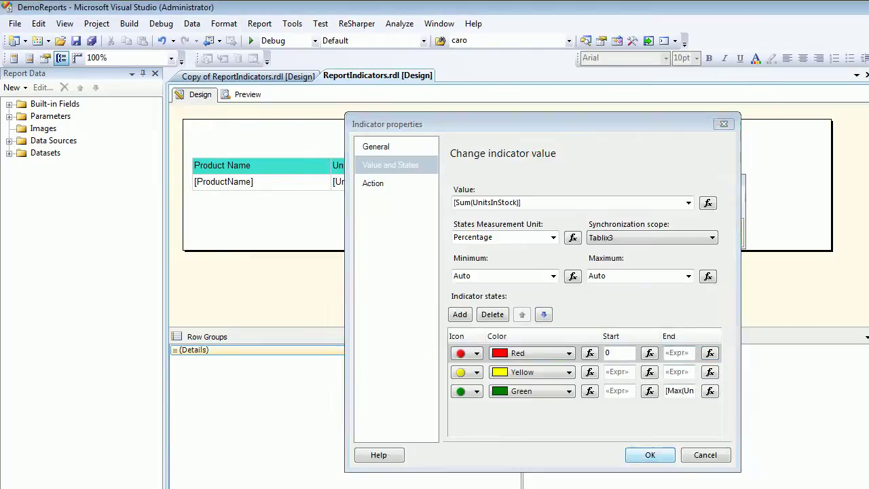
- Run the report preview with the Red Parameter set to 20
click(243, 95)
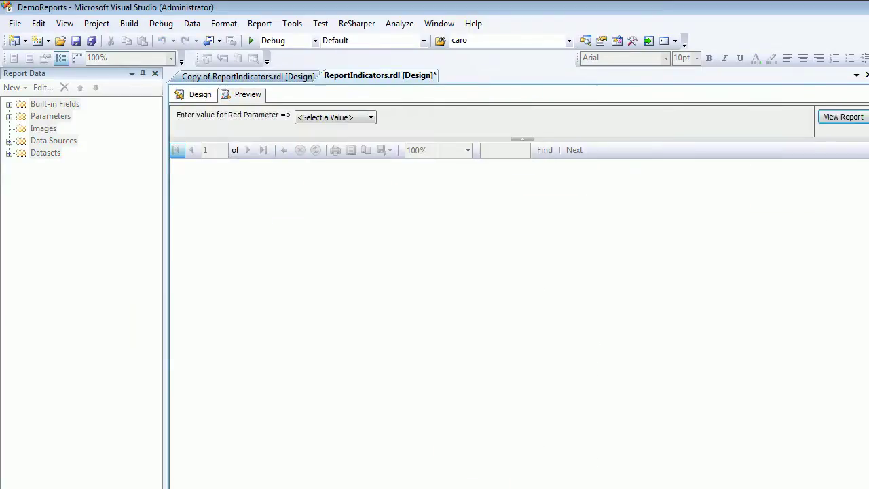
click(352, 118)
click(301, 147)
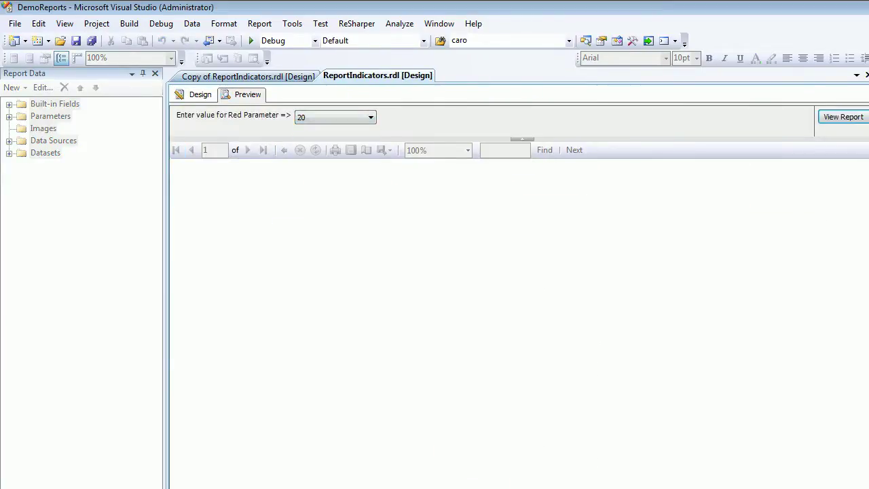
click(842, 117)
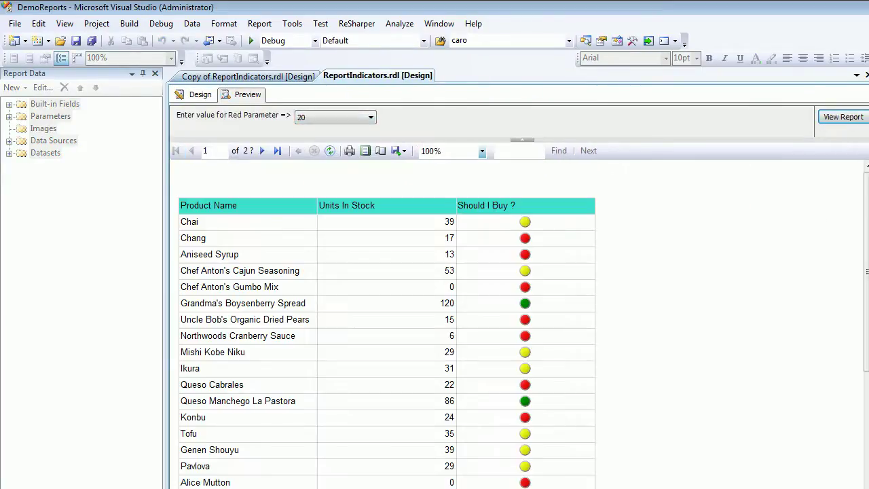
- Go back to the report design and reopen the indicator's value and state settings
click(200, 94)
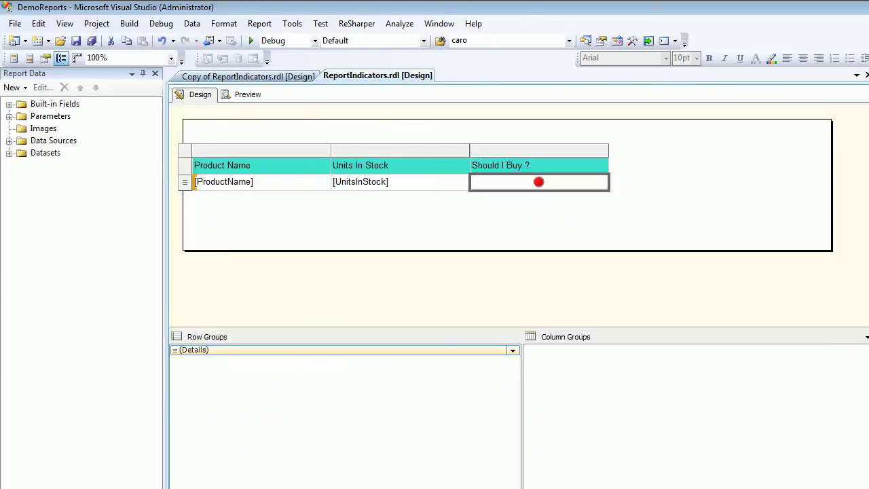
click(538, 181)
right_click(539, 182)
click(597, 266)
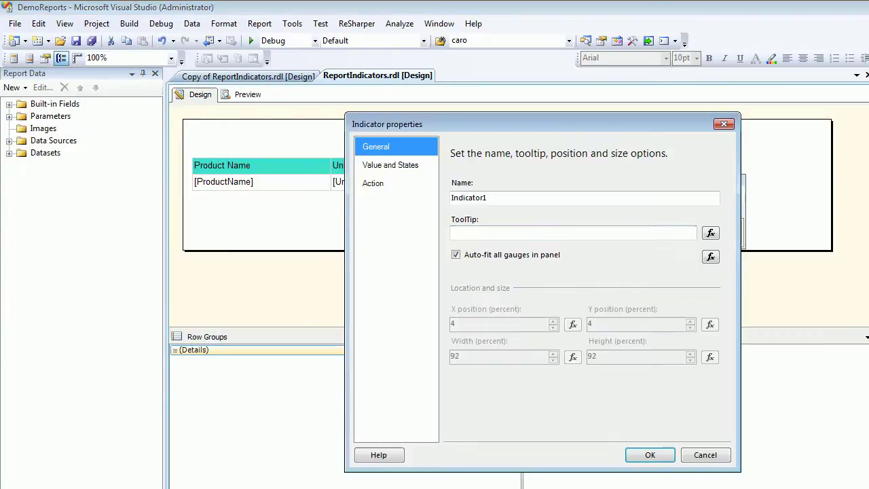
click(390, 165)
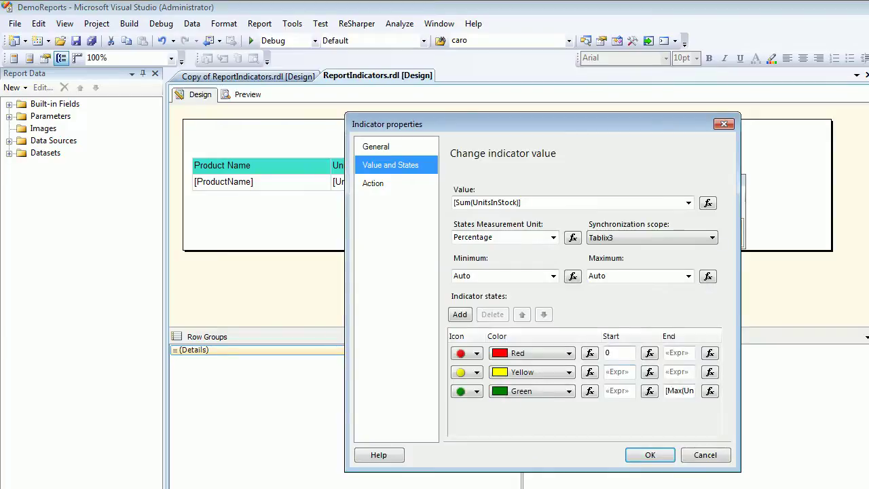
- Compare where the Red state ends with where Yellow starts, and where Yellow ends with where Green starts
click(619, 353)
click(678, 353)
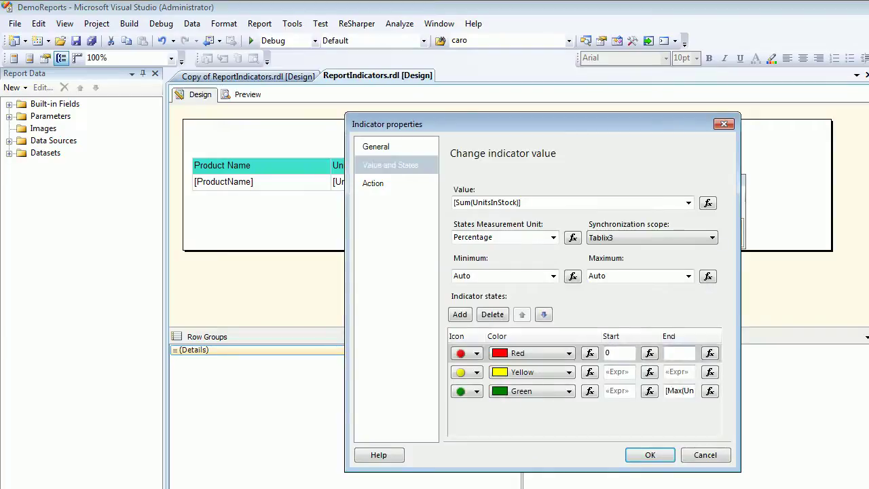
click(619, 372)
click(678, 372)
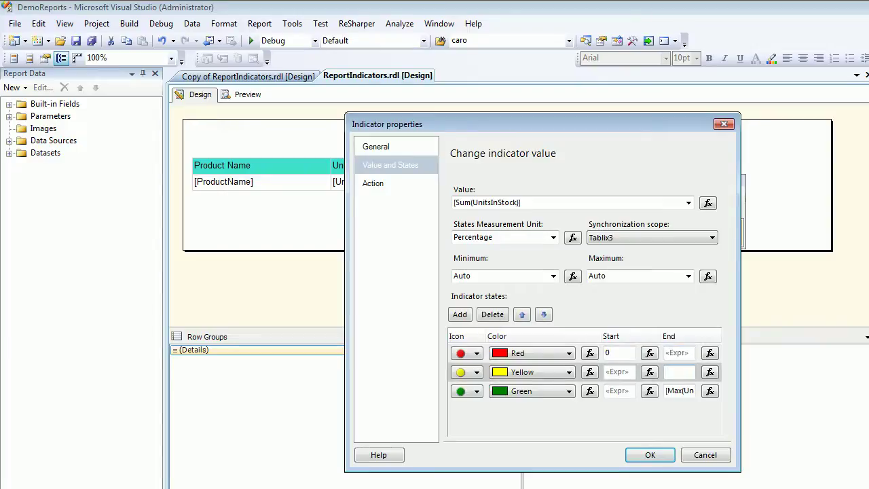
click(679, 353)
click(619, 372)
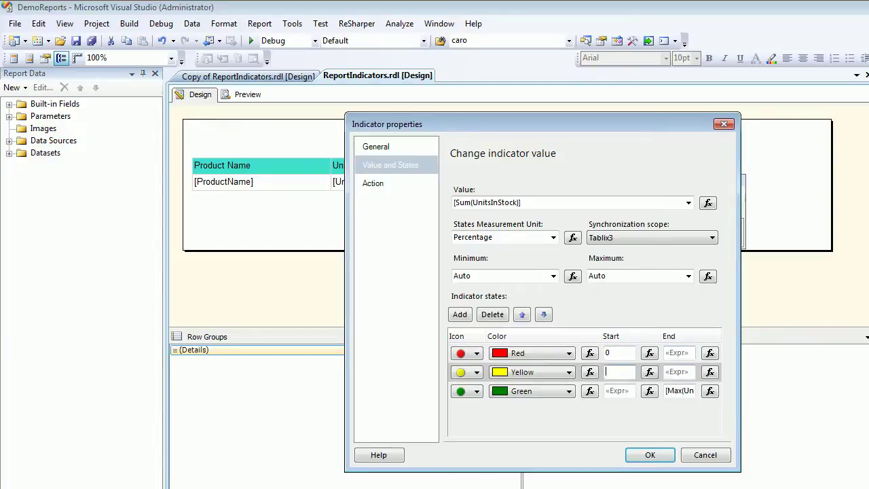
click(678, 372)
click(619, 391)
click(679, 372)
key(Down)
key(Up)
key(Down)
click(679, 372)
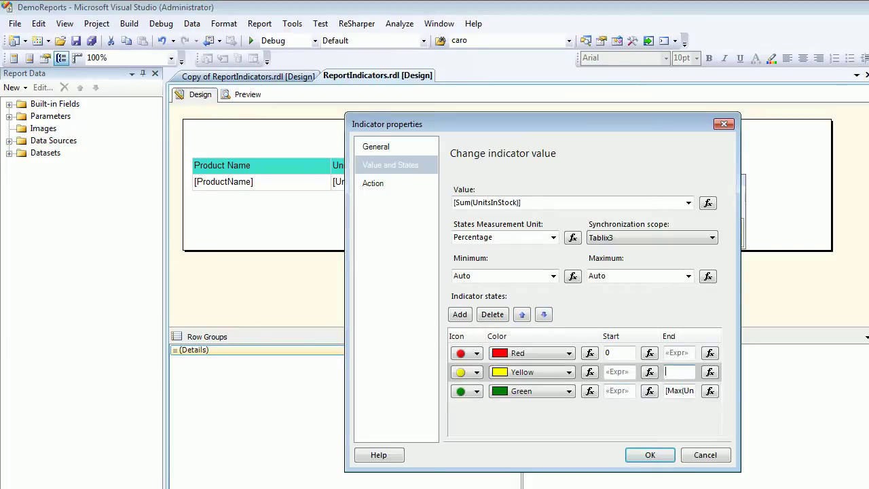
- Open the Yellow state's end expression, enlarge the Expression window until the whole formula fits, and examine its 100 term
click(709, 371)
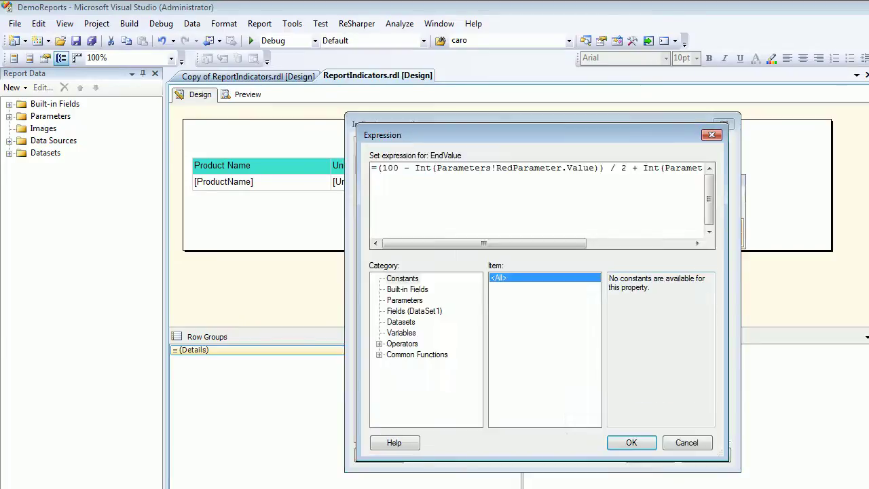
drag(502, 135, 283, 46)
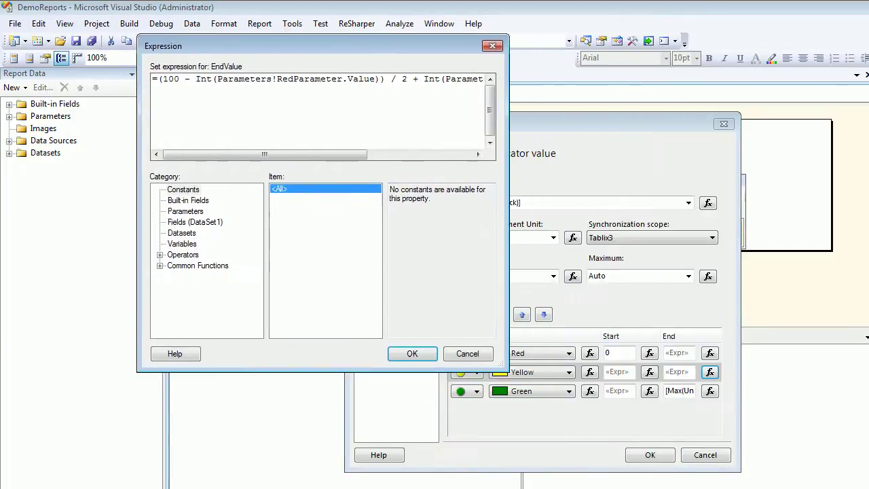
drag(507, 370, 744, 374)
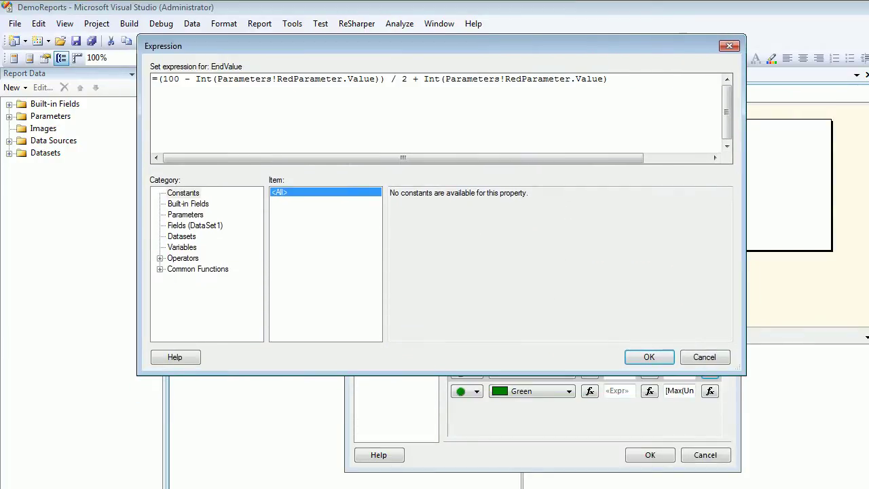
drag(163, 79, 180, 79)
click(180, 79)
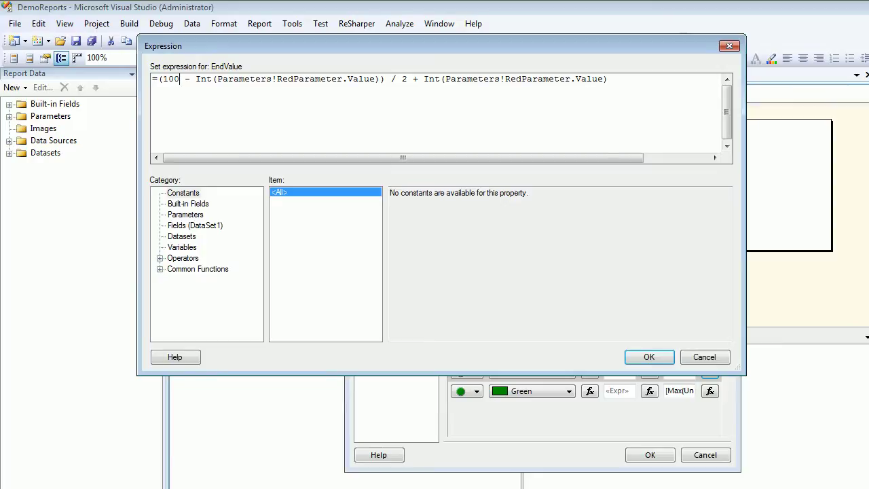
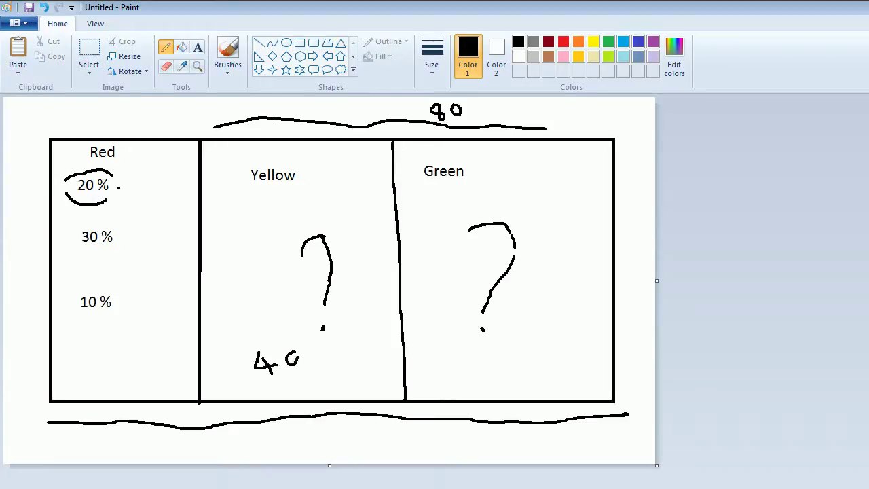
- Switch to the range diagram in Paint and write 40 as the Green section's share
mouse_move(480, 348)
mouse_down()
mouse_move(488, 364)
mouse_move(480, 353)
mouse_move(504, 346)
mouse_up()
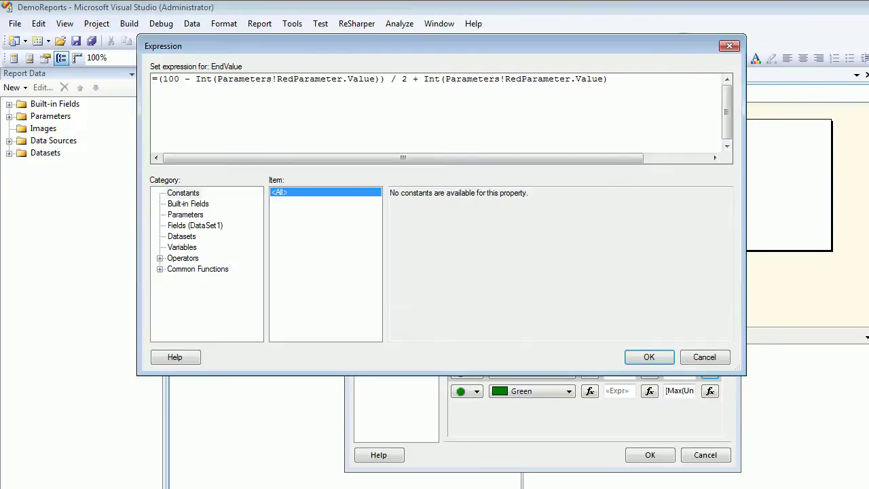
- Switch back to Visual Studio and highlight the (100 - Int(Parameters!RedParameter.Value)) / 2 part of Yellow's end expression
drag(385, 80, 157, 79)
key(shift+Left)
key(shift+Left)
key(shift+Left)
key(shift+Left)
key(shift+Left)
key(shift+Left)
key(shift+Left)
key(shift+Left)
key(shift+Left)
key(shift+Left)
key(shift+Left)
key(shift+Left)
key(shift+Left)
key(shift+Left)
key(shift+Left)
key(shift+Left)
key(shift+Left)
key(shift+Left)
key(shift+Left)
key(shift+Left)
key(Left)
key(Left)
key(Left)
key(Left)
key(shift+Left)
key(shift+Left)
key(shift+Left)
key(shift+Left)
key(shift+Left)
key(Left)
key(ctrl+shift+Right)
key(ctrl+shift+Right)
key(ctrl+shift+Right)
key(ctrl+shift+Right)
key(ctrl+shift+Right)
key(ctrl+shift+Right)
key(ctrl+shift+Right)
key(ctrl+shift+Right)
key(ctrl+shift+Right)
key(ctrl+shift+Right)
key(shift+Right)
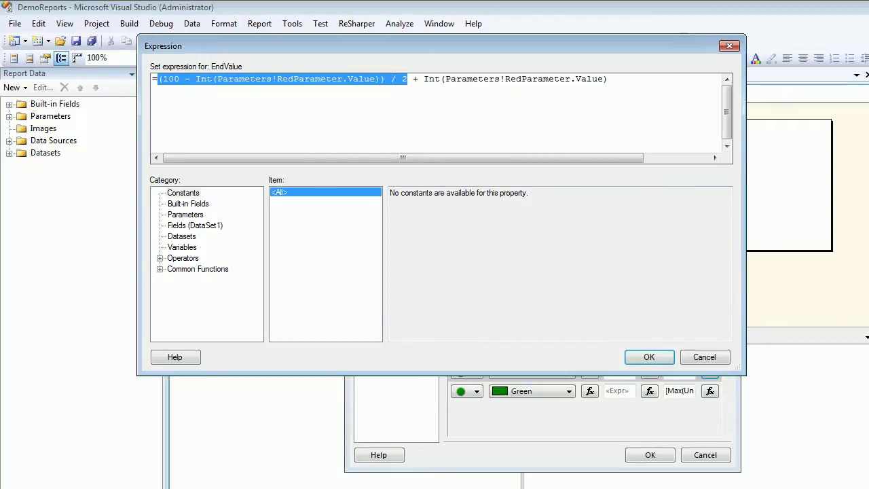
- In the Paint diagram, circle Yellow's 40 and the Yellow-Green boundary, and mark the Red range from 0 to 20
key(alt+Tab)
mouse_move(313, 346)
mouse_down()
mouse_move(234, 347)
mouse_move(287, 382)
mouse_move(315, 350)
mouse_up()
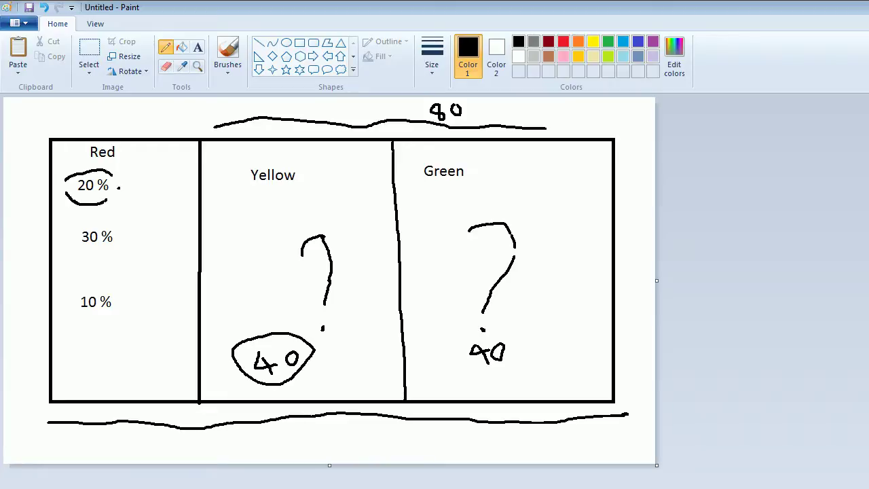
mouse_move(406, 385)
mouse_down()
mouse_move(396, 403)
mouse_move(416, 405)
mouse_move(410, 385)
mouse_up()
mouse_move(180, 410)
mouse_down()
mouse_move(191, 412)
mouse_move(189, 423)
mouse_move(213, 416)
mouse_move(205, 408)
mouse_up()
mouse_move(46, 408)
mouse_down()
mouse_move(41, 419)
mouse_move(57, 415)
mouse_move(43, 409)
mouse_up()
drag(104, 412, 126, 411)
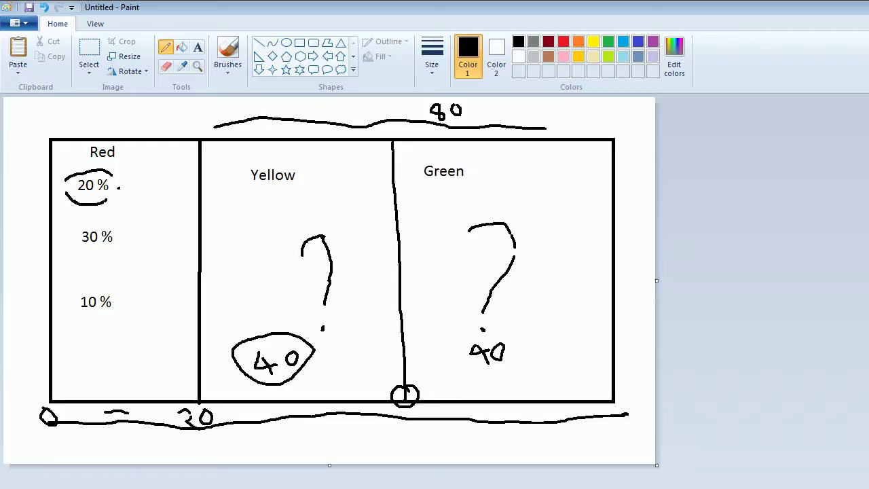
- Underline 20 and 40 in the diagram and write their sum as = 60, with an arrow to the Yellow-Green boundary
drag(195, 437, 219, 428)
drag(268, 390, 301, 382)
mouse_move(215, 376)
mouse_down()
mouse_move(228, 391)
mouse_move(221, 386)
mouse_up()
mouse_move(326, 343)
mouse_down()
mouse_move(348, 335)
mouse_move(358, 342)
mouse_up()
mouse_move(374, 304)
mouse_down()
mouse_move(370, 331)
mouse_move(371, 320)
mouse_move(391, 325)
mouse_move(387, 312)
mouse_move(394, 383)
mouse_move(387, 384)
mouse_move(400, 369)
mouse_up()
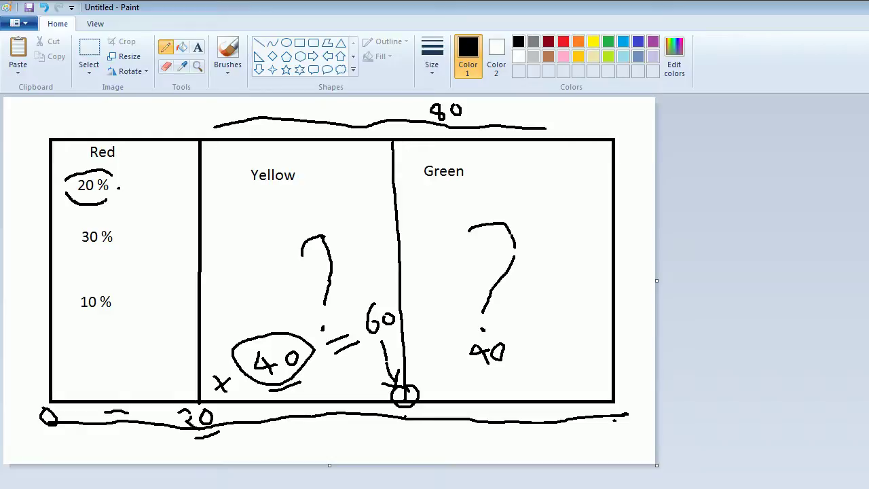
drag(232, 280, 281, 281)
mouse_move(417, 263)
mouse_down()
mouse_move(427, 285)
mouse_move(482, 257)
mouse_up()
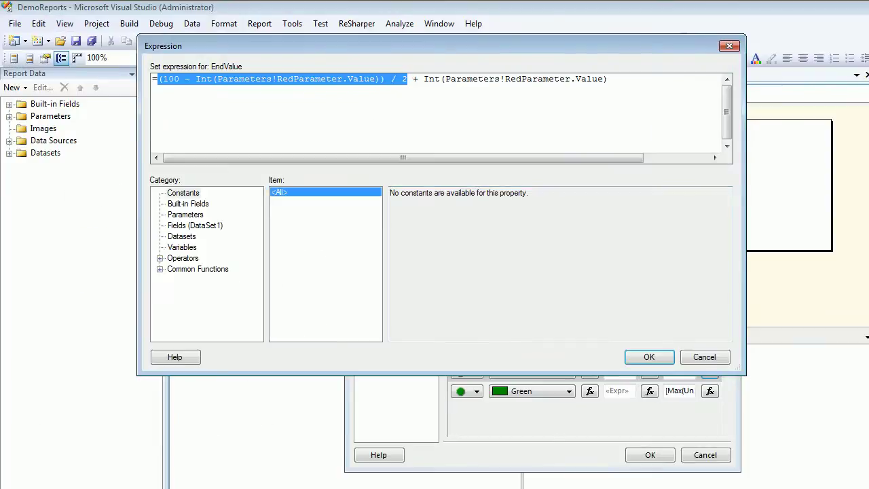
- In Visual Studio, highlight the added Int(Parameters!RedParameter.Value) term, accept the expression and reopen Yellow's end expression
drag(424, 80, 608, 79)
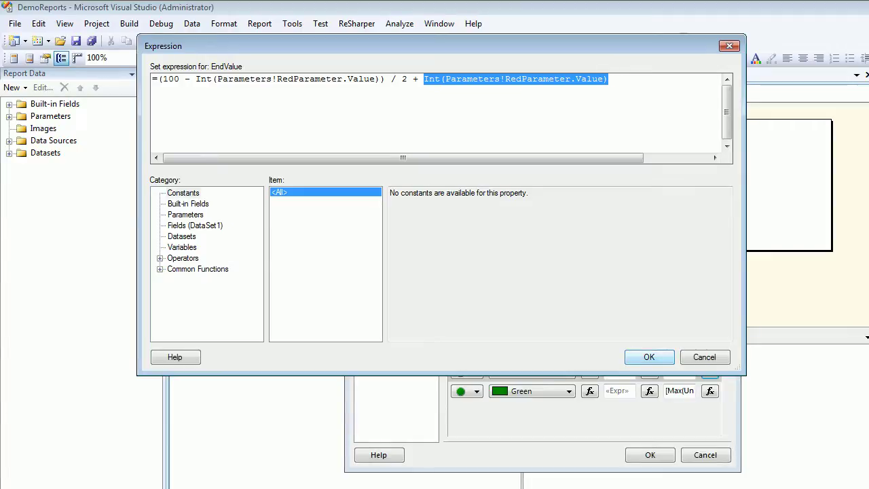
key(Return)
click(710, 372)
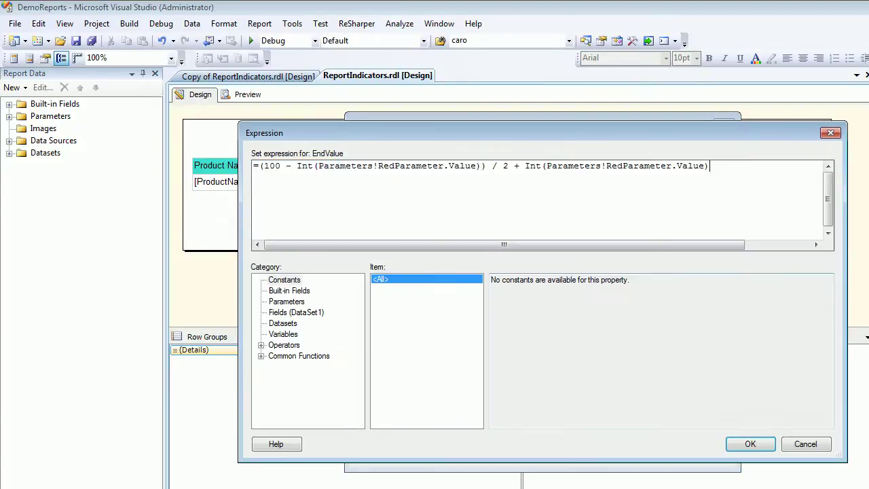
- Accept Yellow's end expression, check Green's start expression, and apply the indicator properties
click(751, 444)
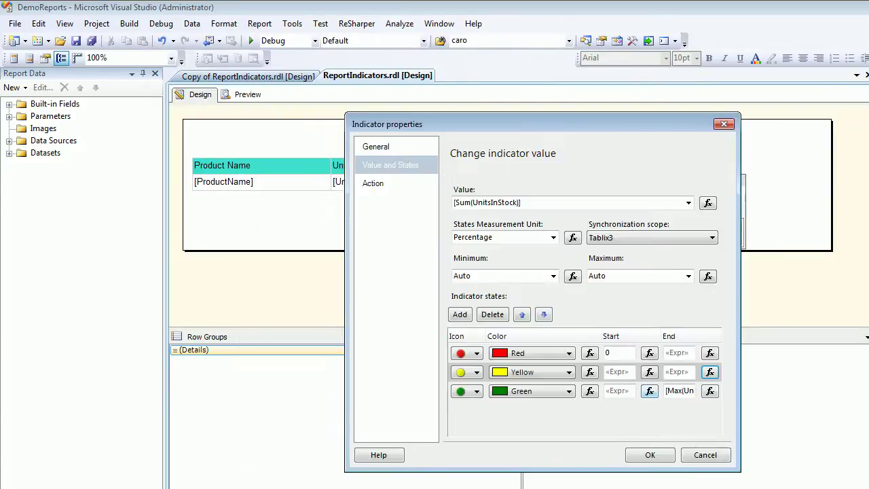
click(650, 391)
key(Return)
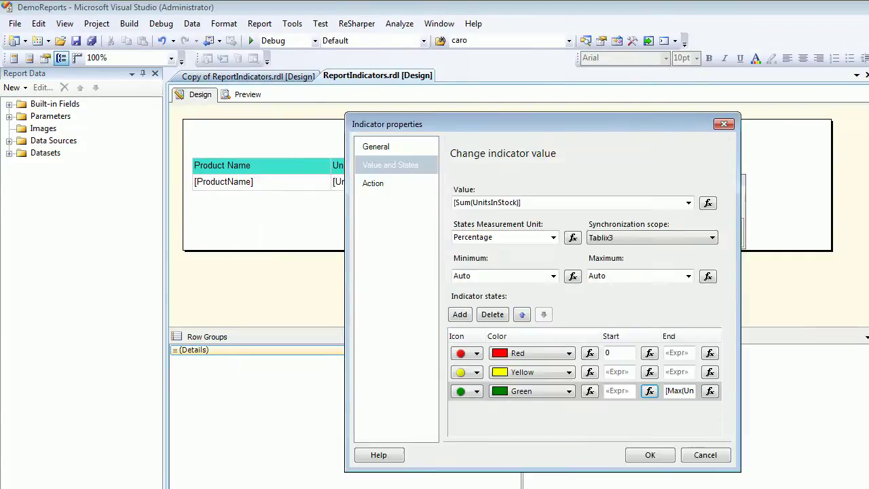
key(Return)
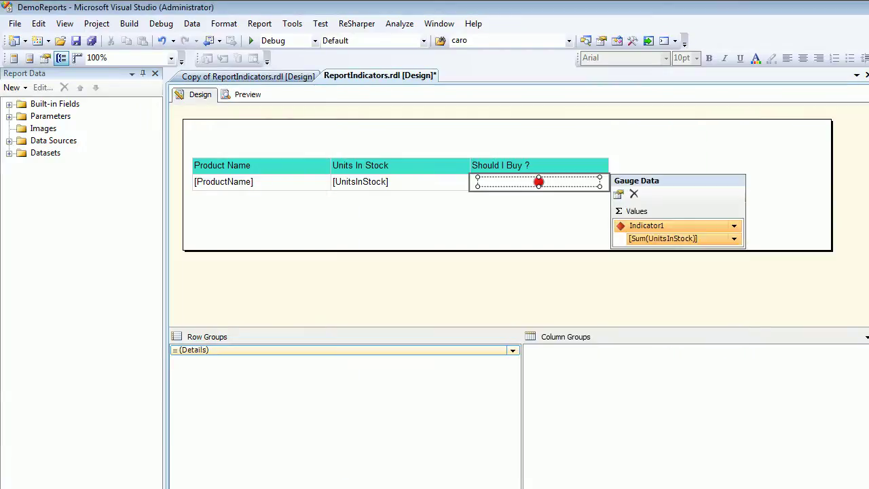
- Preview the report with the Red Parameter set to 20
click(247, 94)
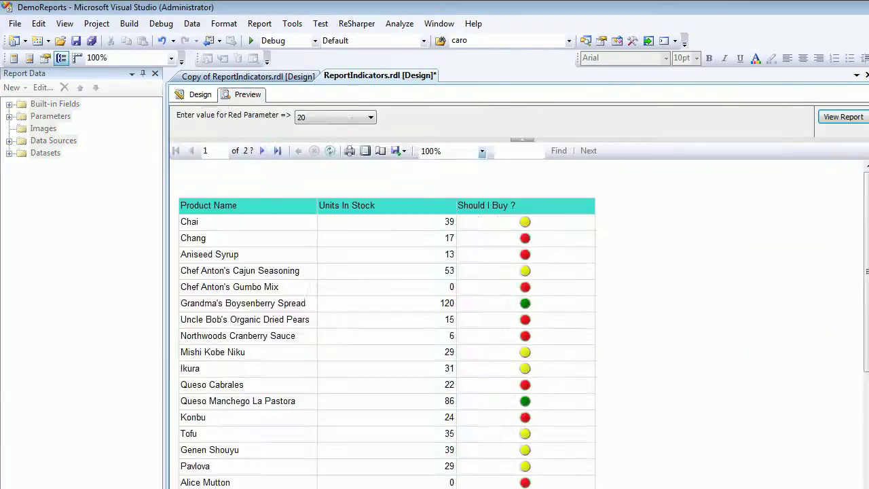
click(370, 118)
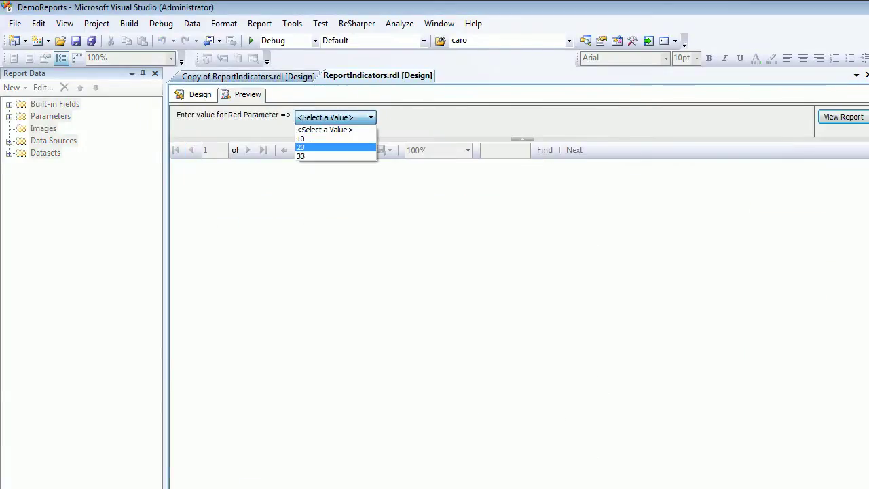
click(335, 148)
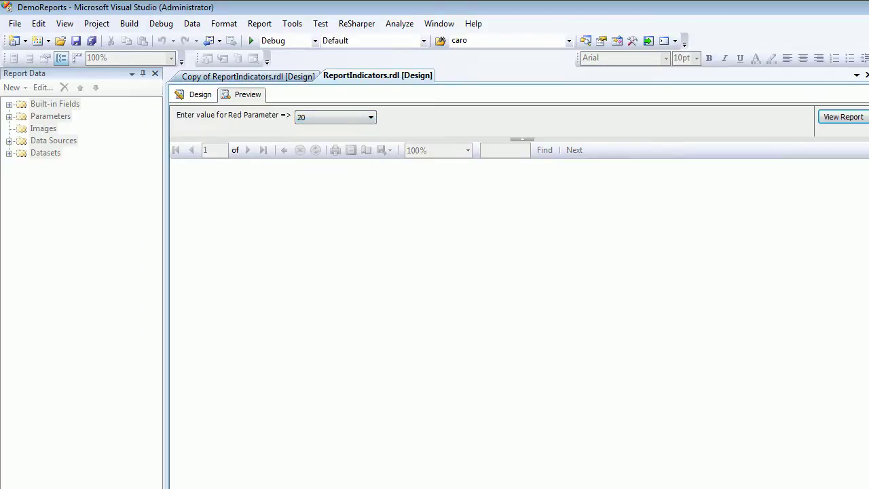
click(843, 117)
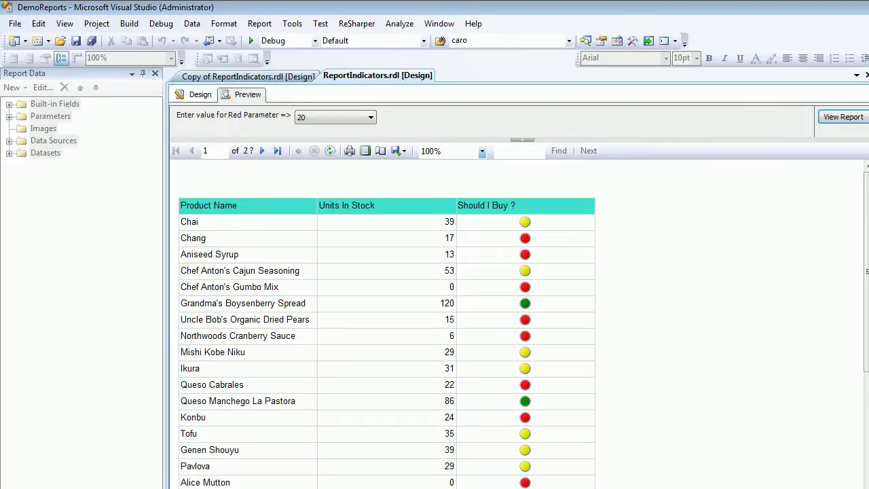
- Open Calculator, compute 125 * 0.20 for the upper limit of the Red range, and close it
key(super+r)
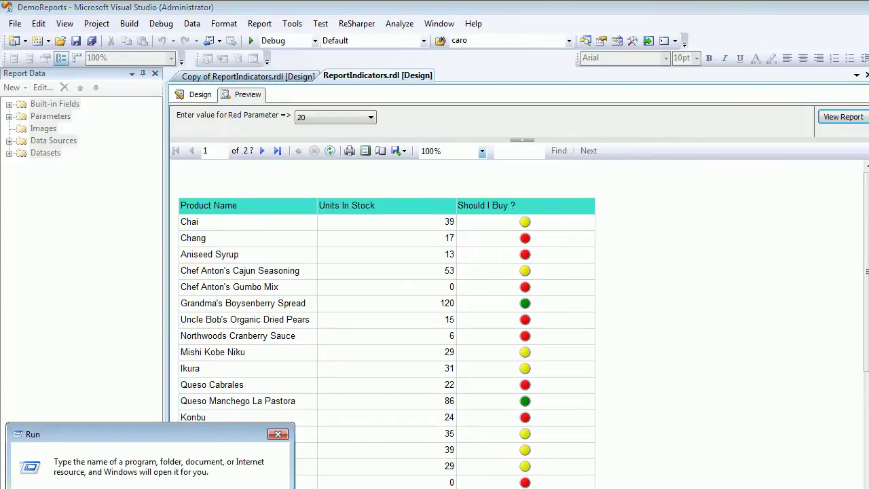
key(Return)
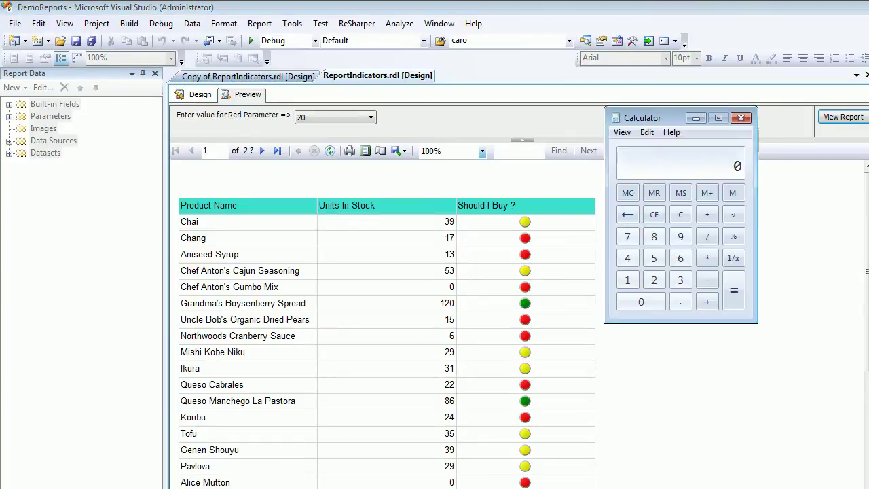
click(627, 279)
click(653, 279)
click(653, 258)
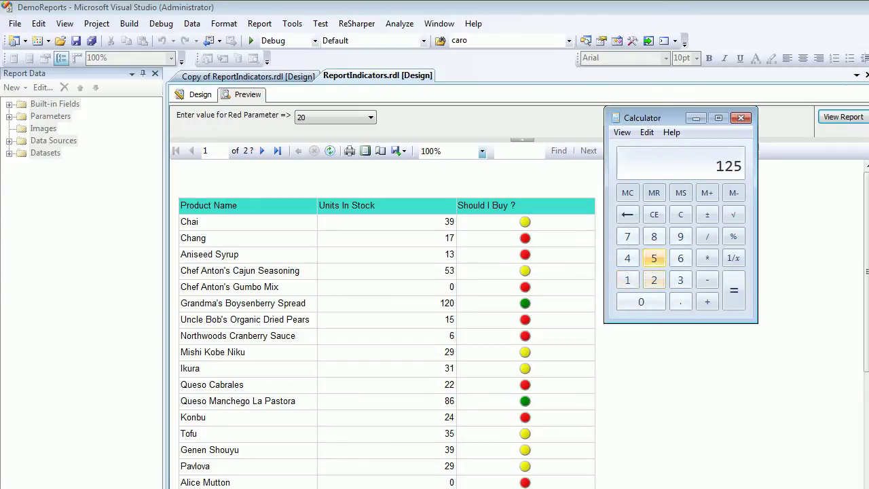
click(706, 258)
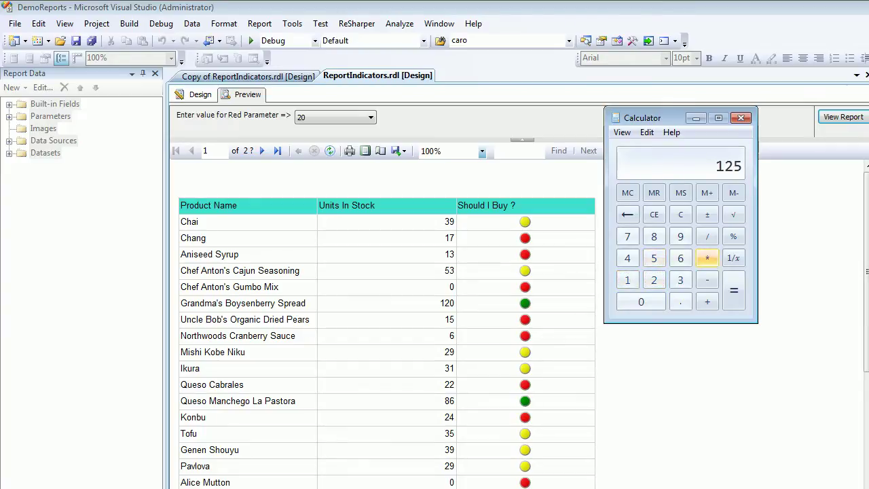
click(707, 258)
click(641, 301)
click(680, 302)
click(653, 279)
click(641, 301)
click(733, 291)
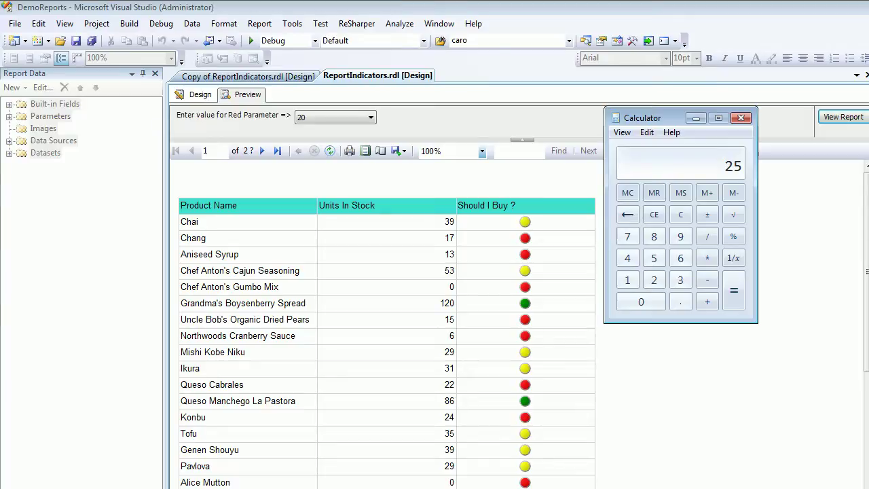
click(740, 118)
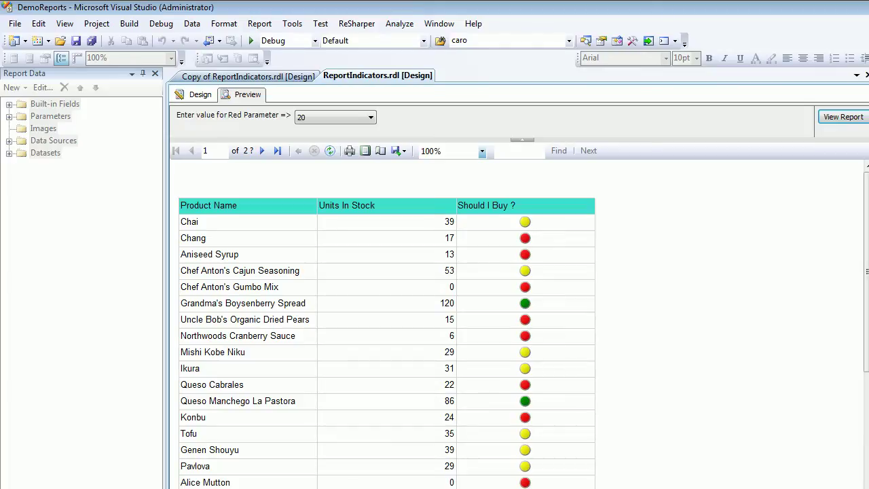
- Compute 125 * 0.60 in Calculator for the Yellow range's upper limit, consulting the Paint diagram for the boundary percentage
scroll(516, 322, down, 3)
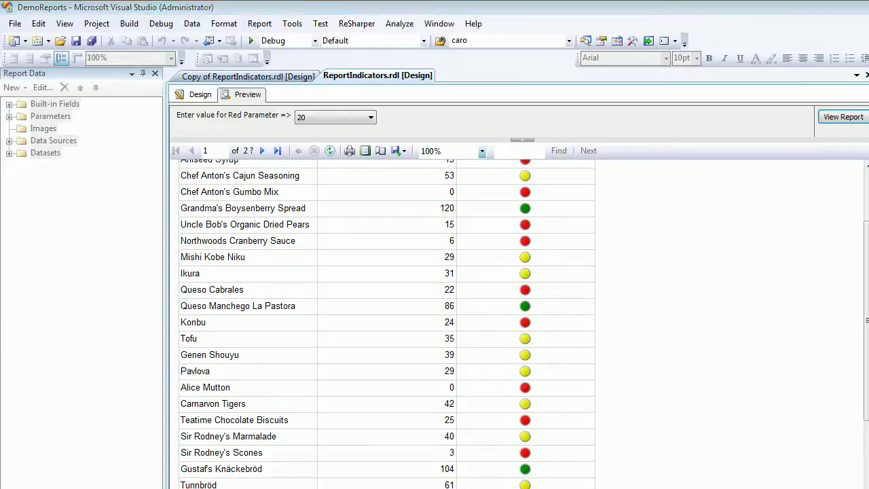
key(alt+Tab)
key(Escape)
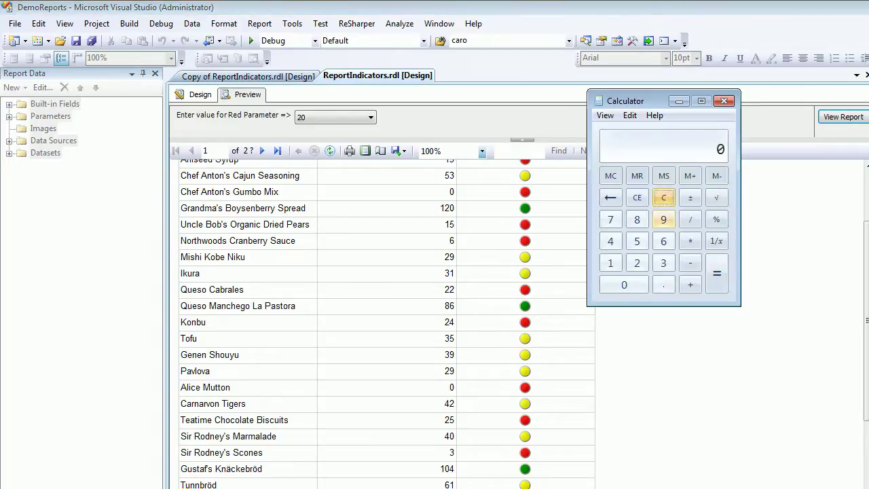
text(125)
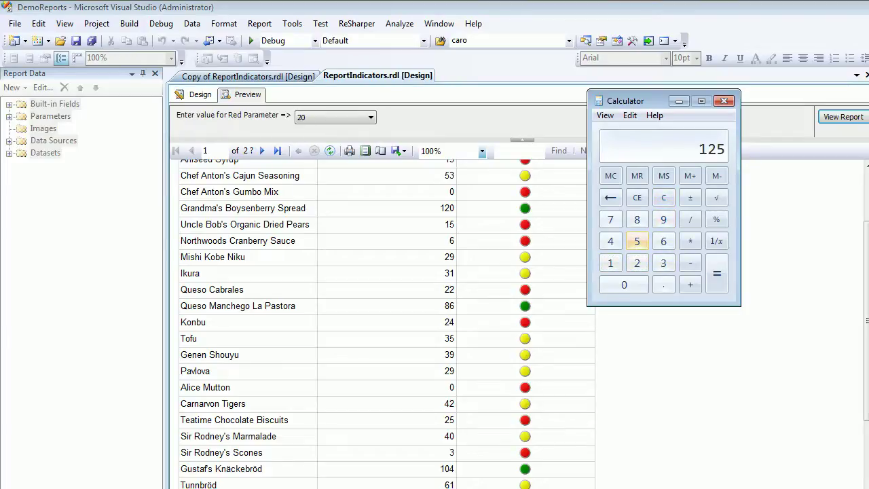
key(alt+Tab)
mouse_move(42, 441)
mouse_down()
mouse_move(167, 445)
mouse_move(215, 422)
mouse_move(153, 391)
mouse_move(53, 388)
mouse_move(38, 424)
mouse_move(51, 446)
mouse_up()
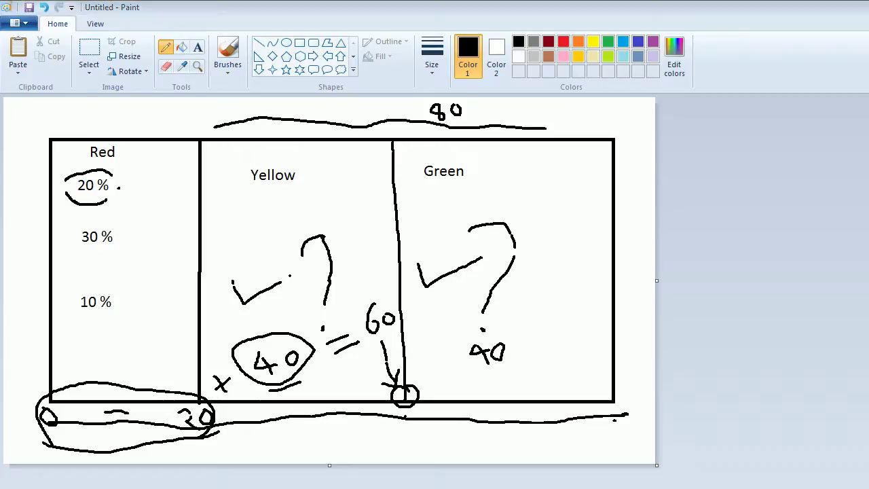
key(alt+Tab)
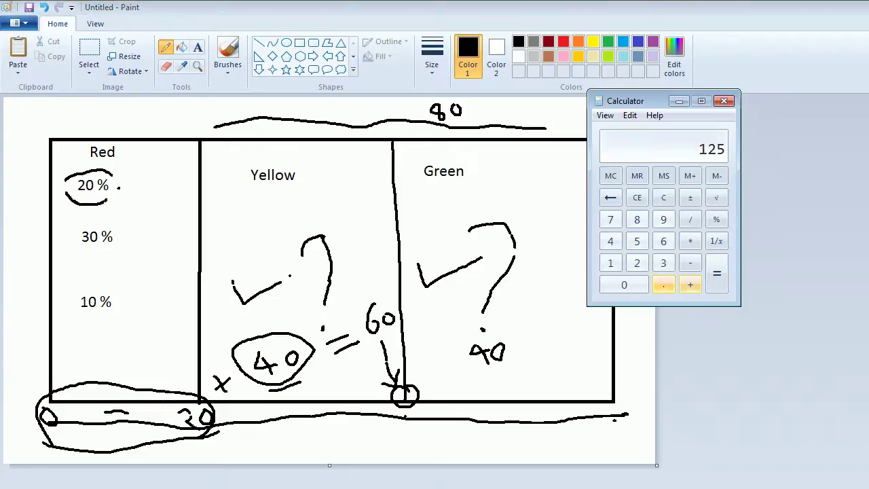
key(asterisk)
click(690, 241)
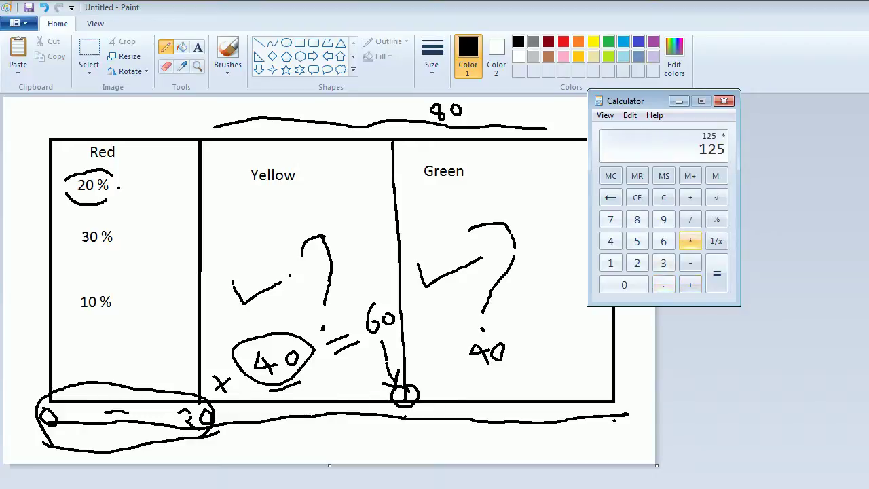
text(0.6)
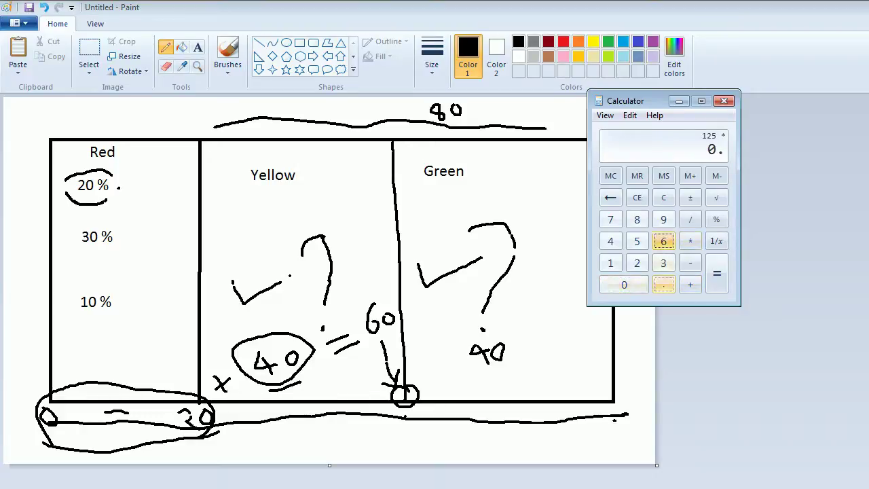
text(0)
key(Return)
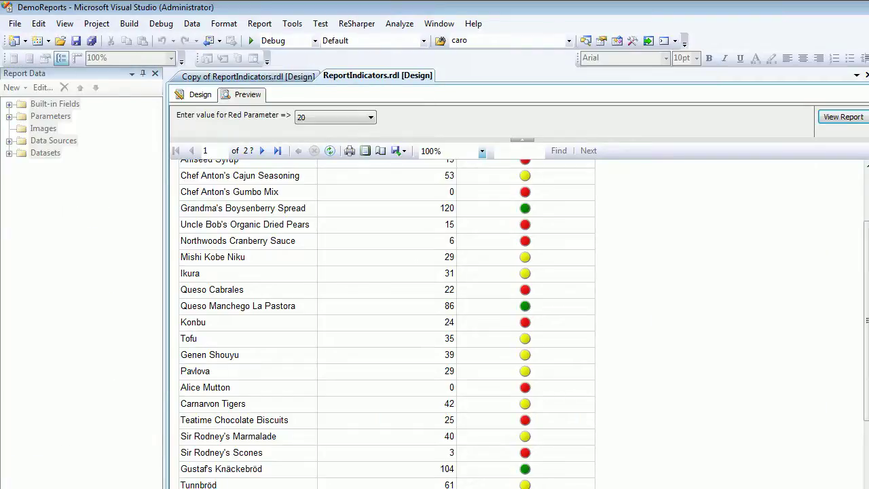
- Compare the indicator colours and units in stock on the report's first page in Visual Studio with the Calculator result
scroll(387, 319, up, 3)
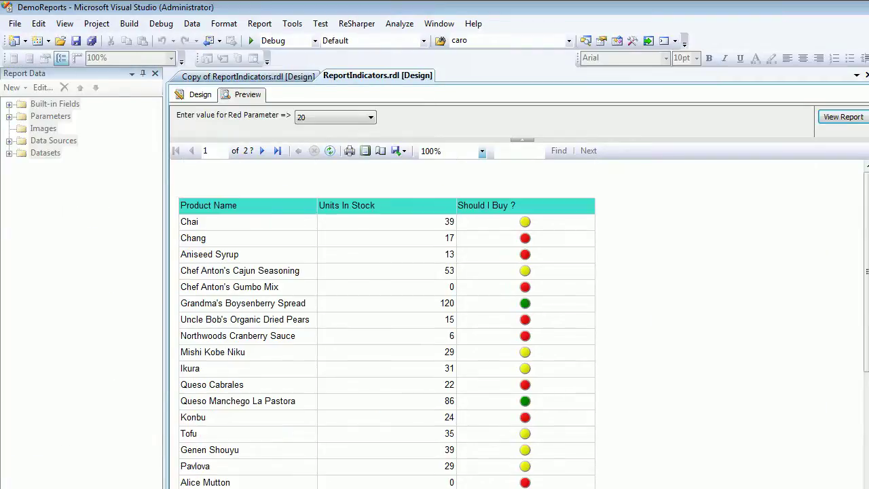
scroll(387, 319, down, 3)
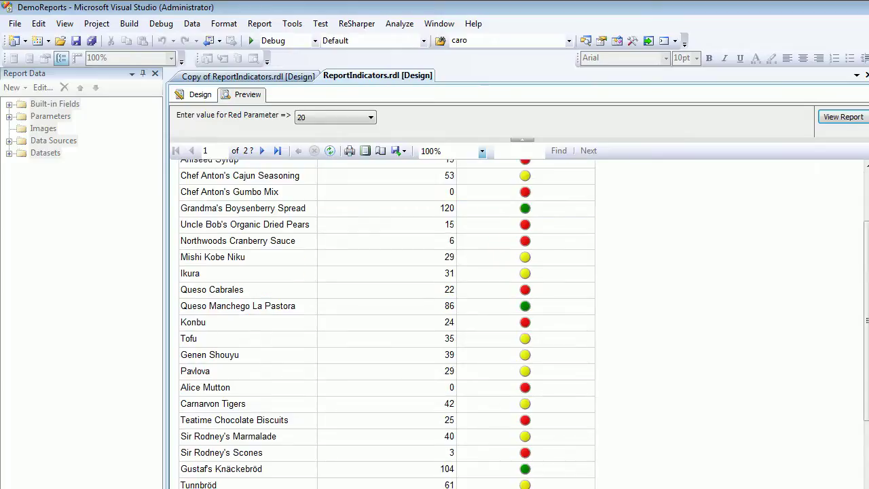
scroll(387, 319, down, 6)
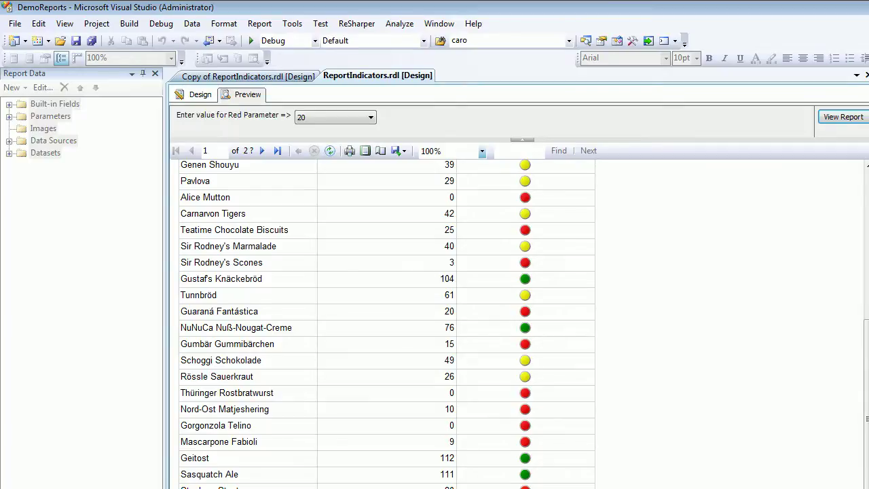
scroll(387, 319, down, 1)
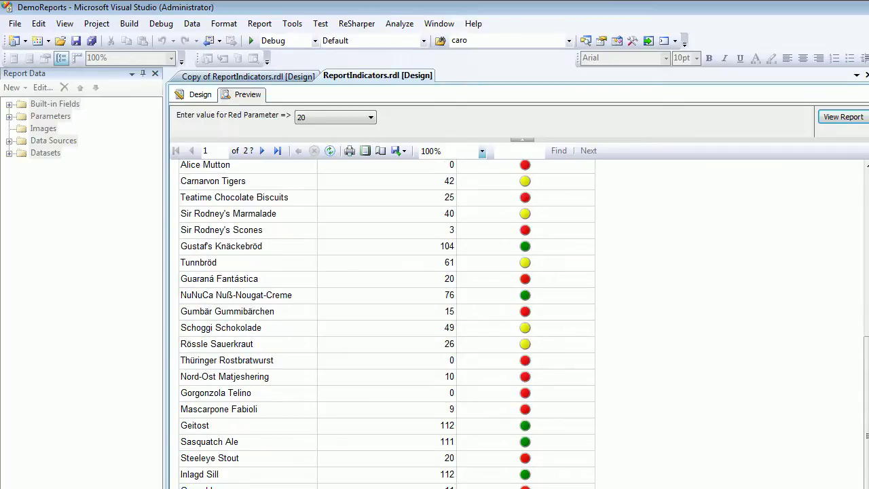
scroll(387, 319, up, 3)
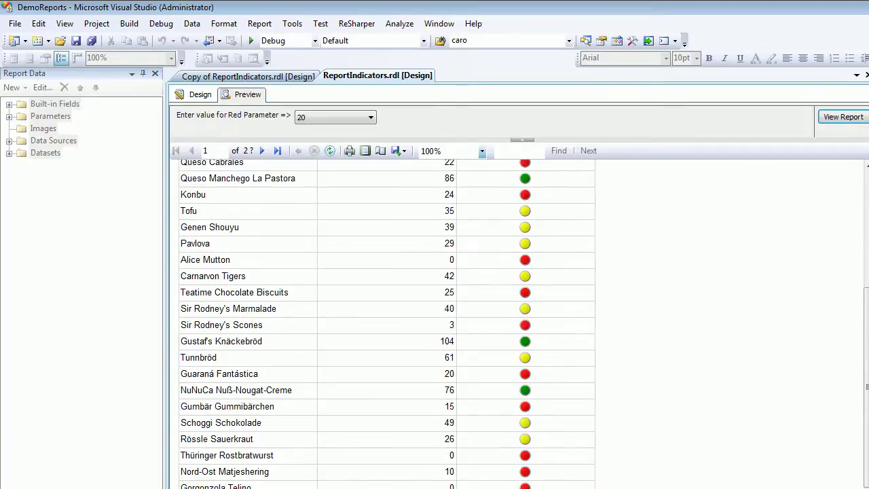
scroll(387, 319, up, 6)
scroll(387, 319, down, 6)
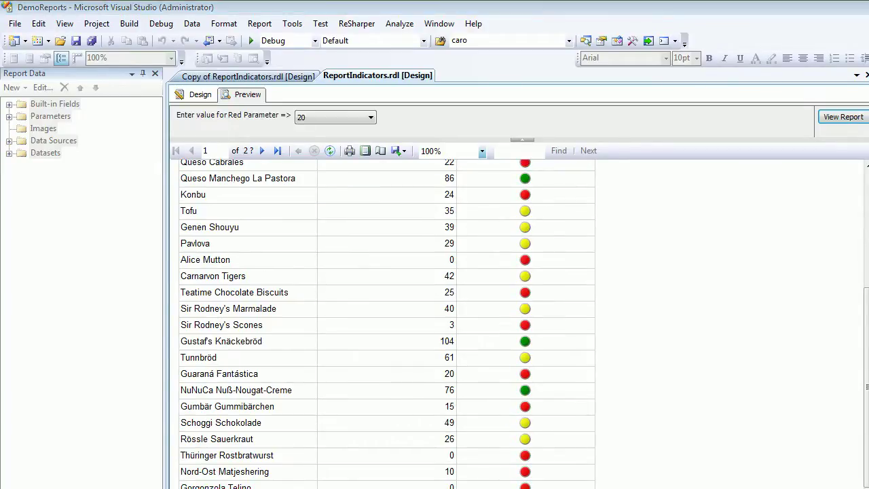
key(alt+Tab)
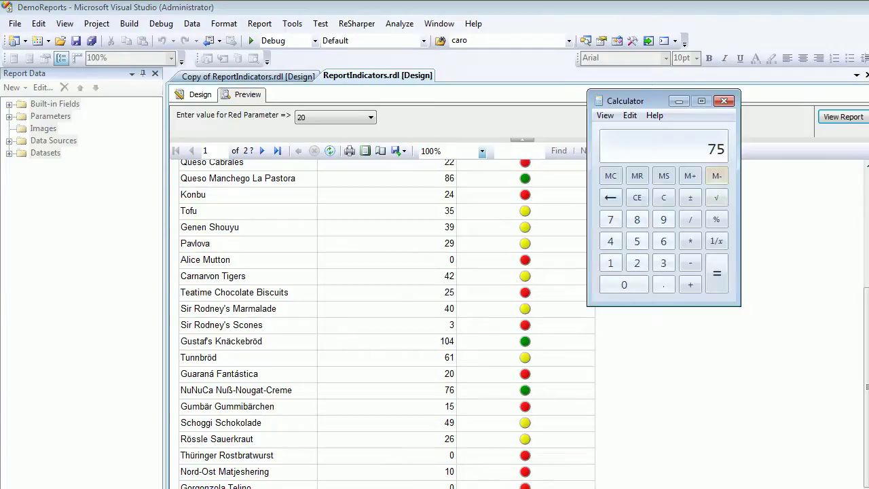
key(alt+Tab)
- Examine the indicator colours against the units in stock on the report's second page and again on the first
scroll(435, 323, down, 3)
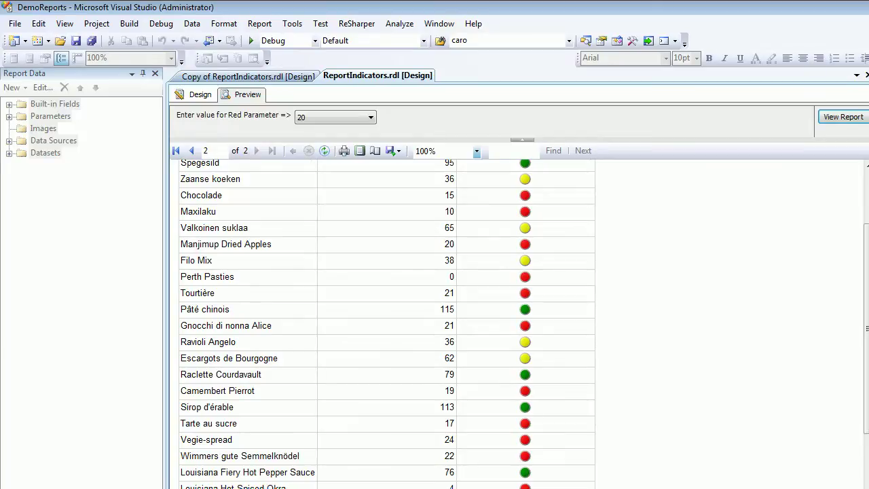
scroll(387, 323, down, 4)
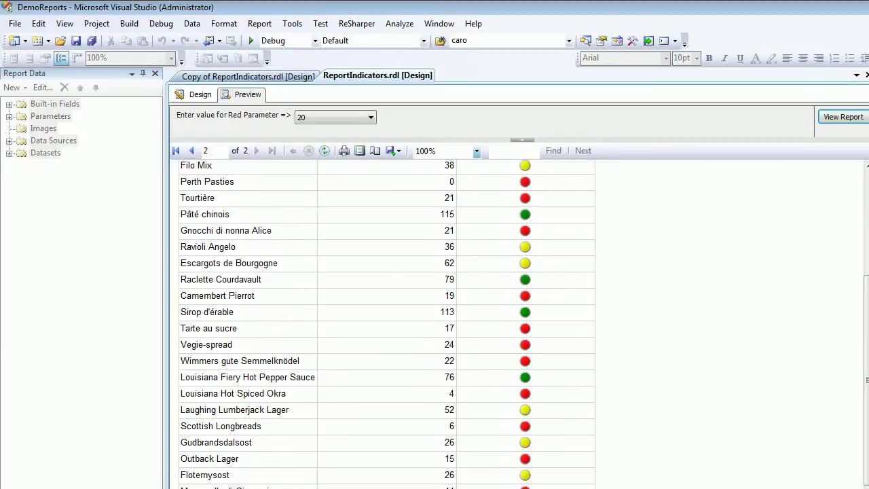
scroll(387, 324, up, 2)
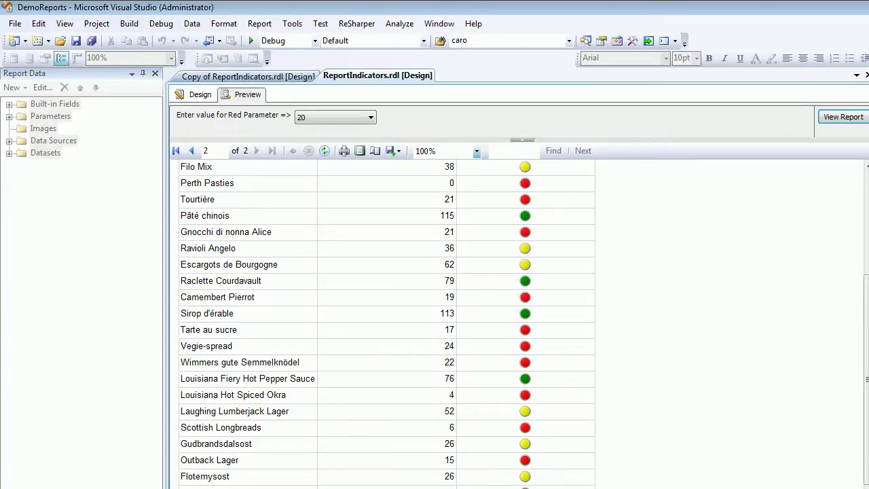
scroll(387, 324, up, 2)
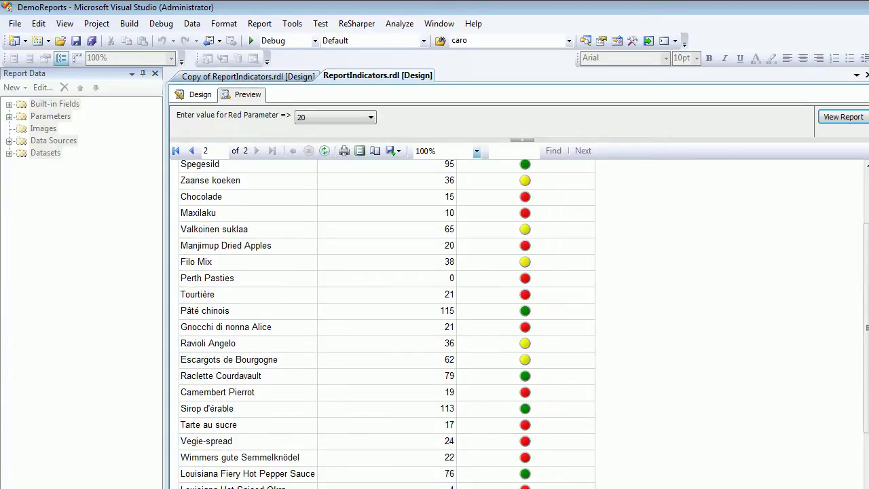
scroll(387, 323, up, 4)
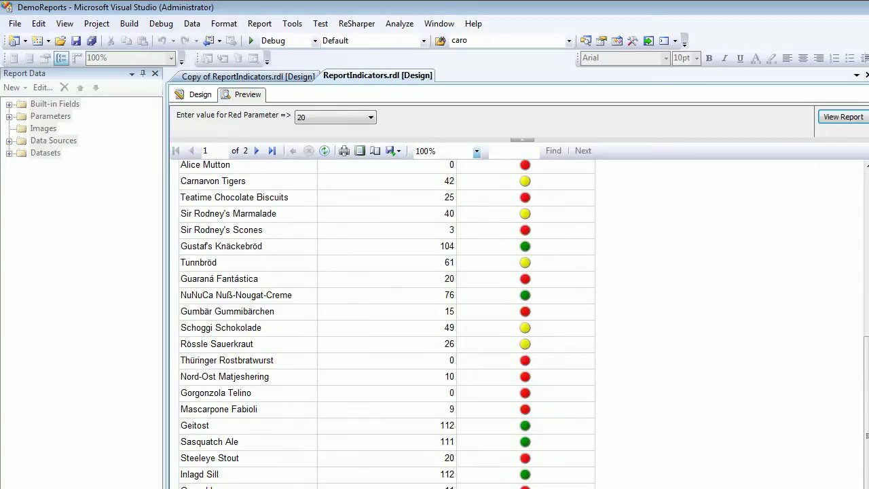
scroll(386, 323, up, 4)
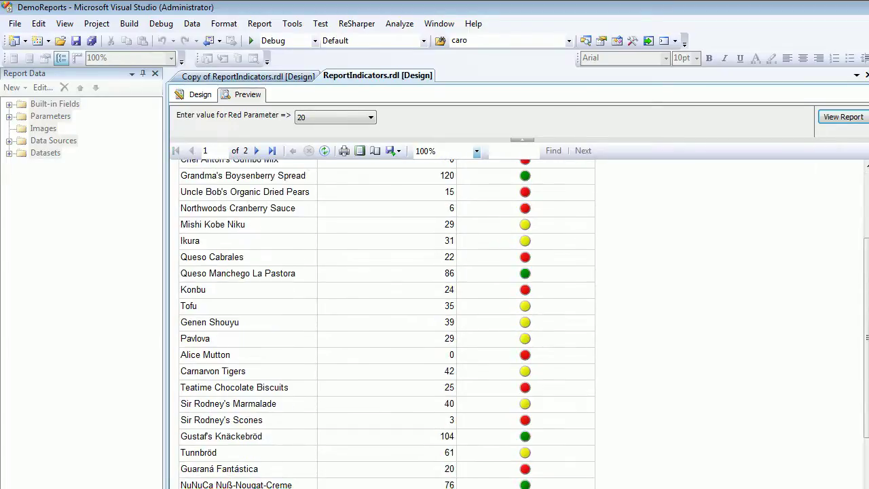
scroll(387, 324, up, 2)
scroll(387, 323, down, 2)
scroll(387, 324, down, 2)
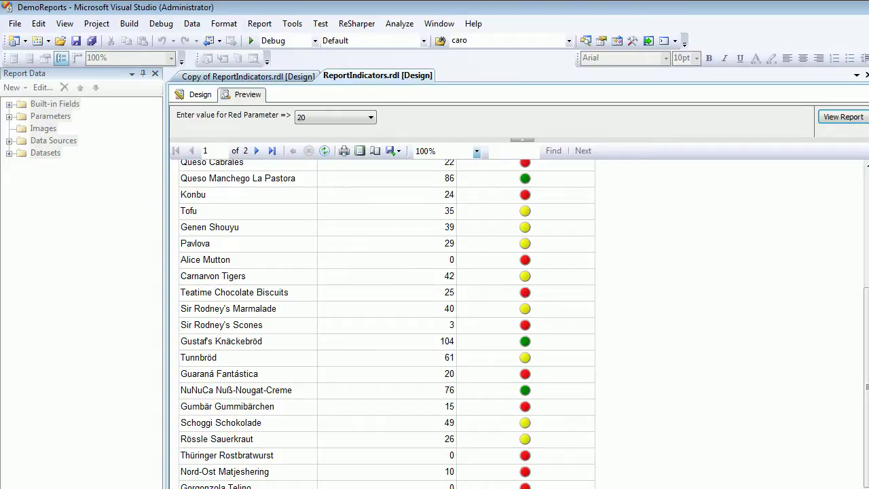
- Check the Paint diagram's Red percentages, then return to Visual Studio and set the report's Red Parameter to 33
key(alt+Tab)
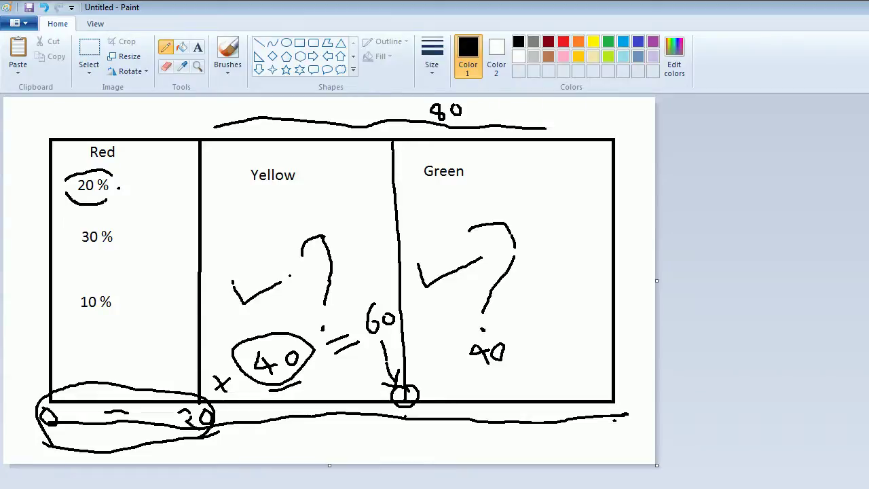
key(alt+Tab)
click(369, 118)
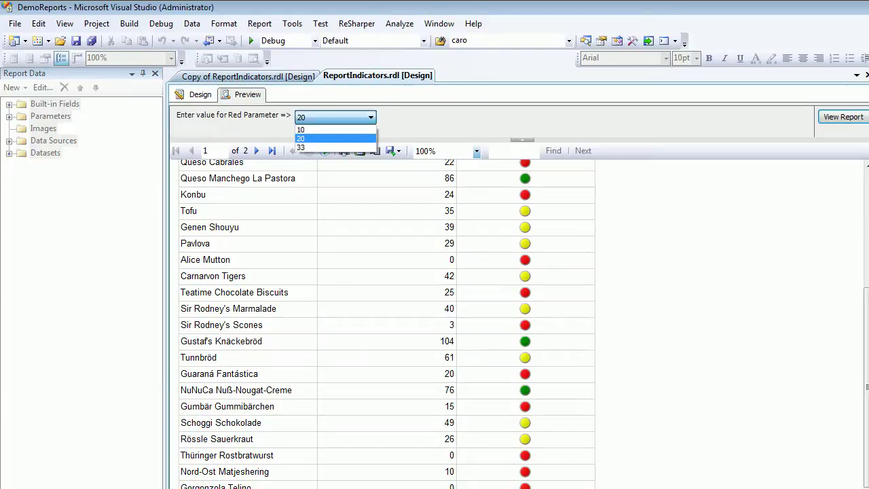
key(Down)
key(Return)
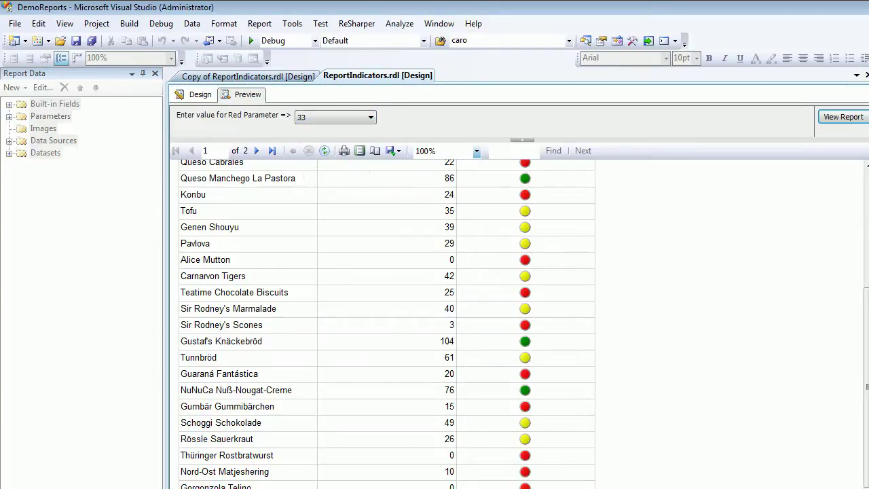
- Review the 0.33, 0.66 and 100% threshold calculations in the Indicators.txt notes in Notepad, then minimise the notes
key(alt+Tab)
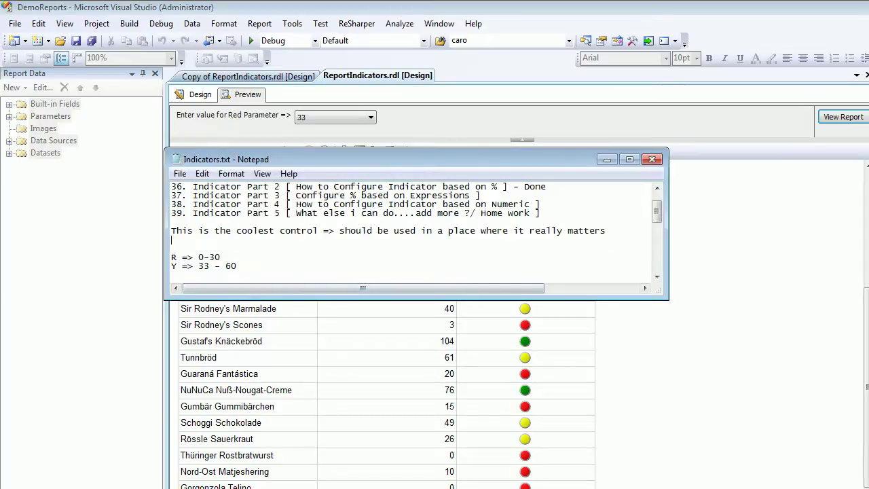
key(super+shift+Up)
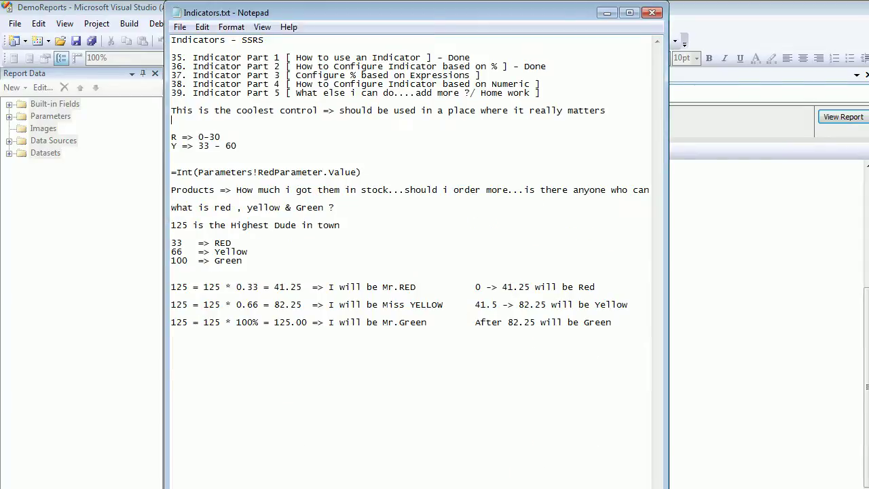
drag(274, 287, 301, 286)
drag(231, 304, 264, 322)
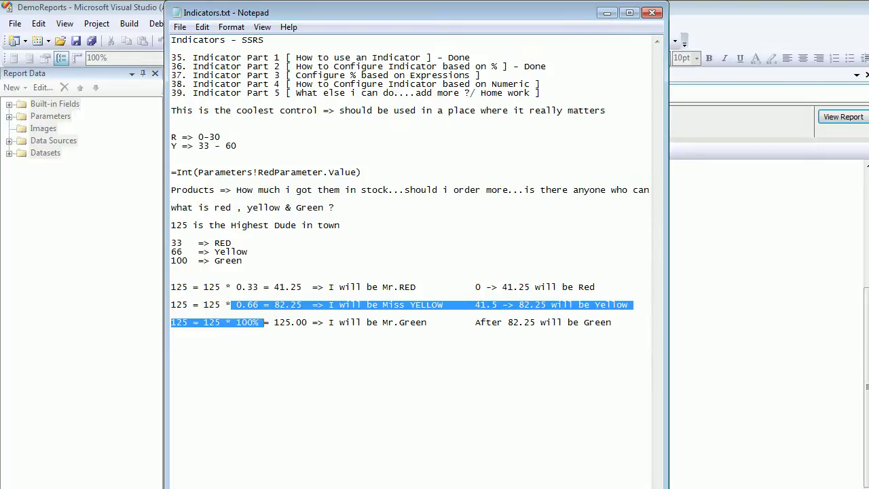
click(607, 13)
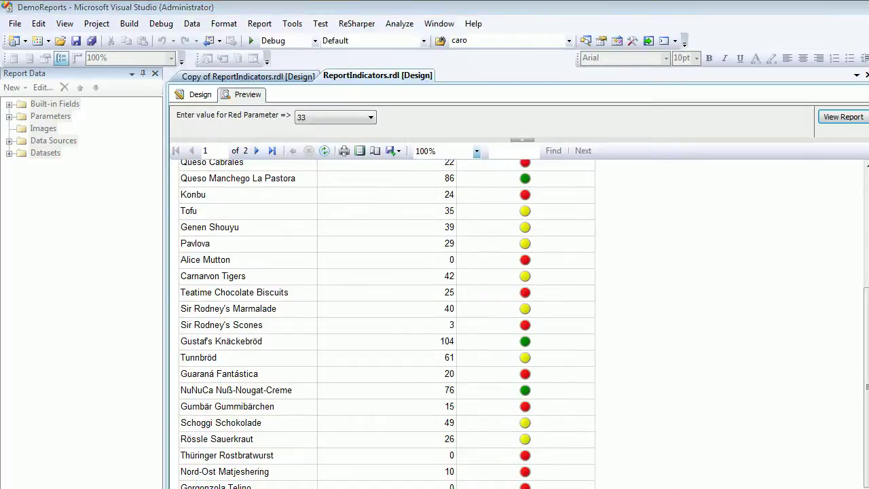
- Rerun the report with the selected Red Parameter, then compute 125 * 0.33 in Calculator for the Red range's upper limit
click(843, 117)
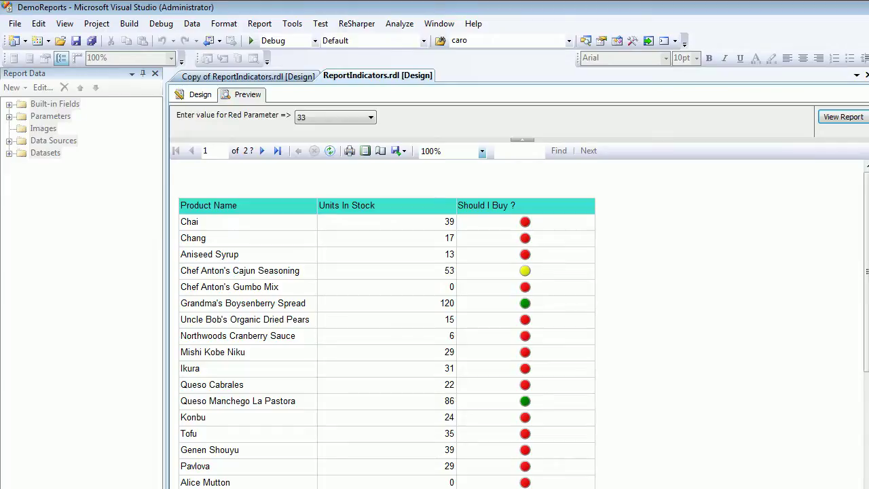
scroll(387, 323, down, 1)
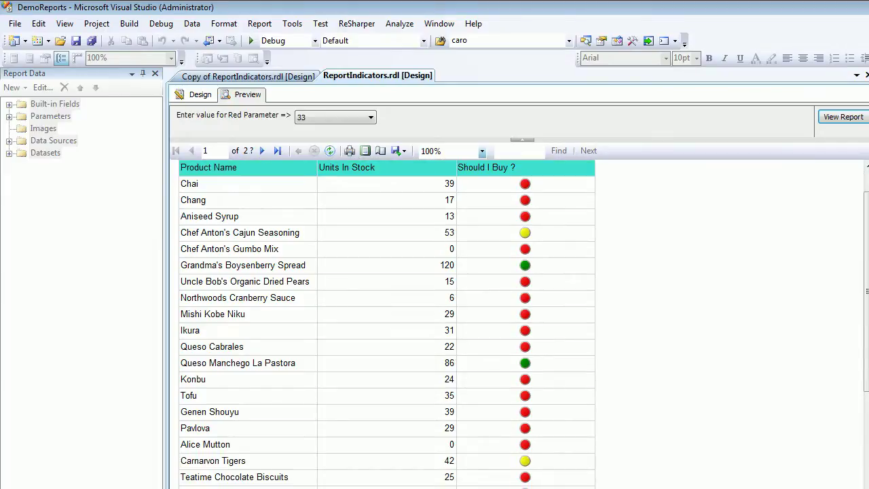
key(alt+Tab)
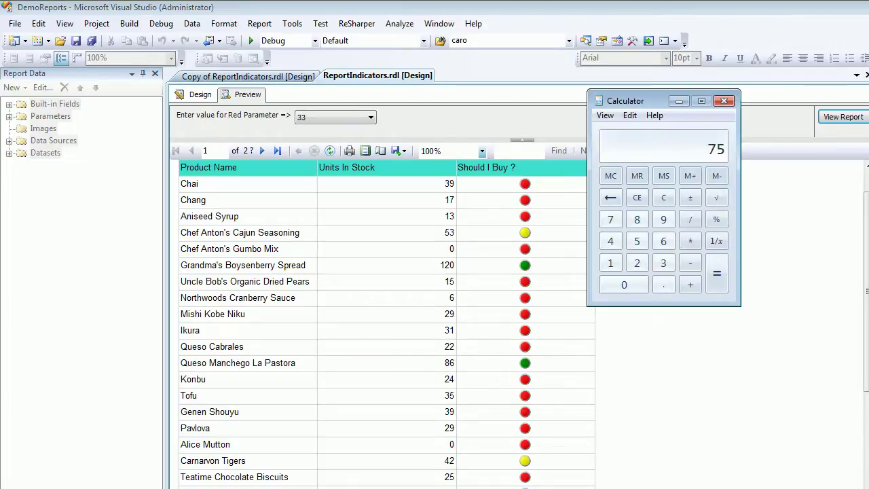
key(Escape)
text(1)
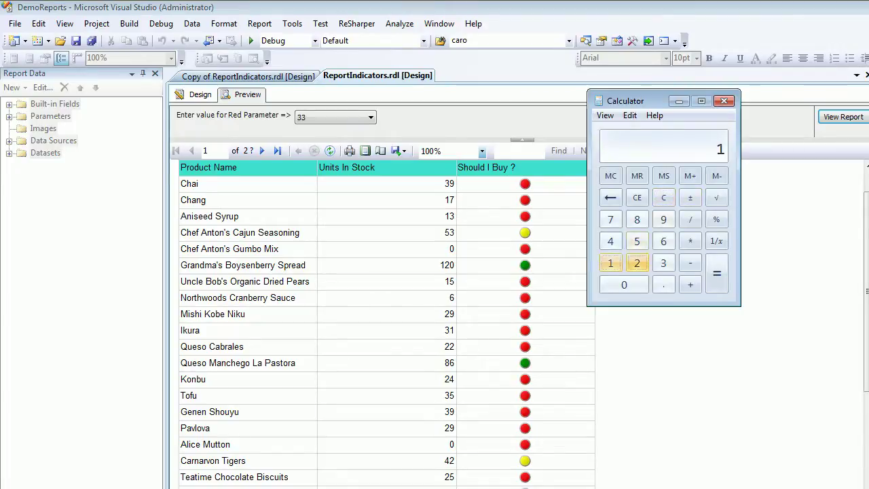
text(25)
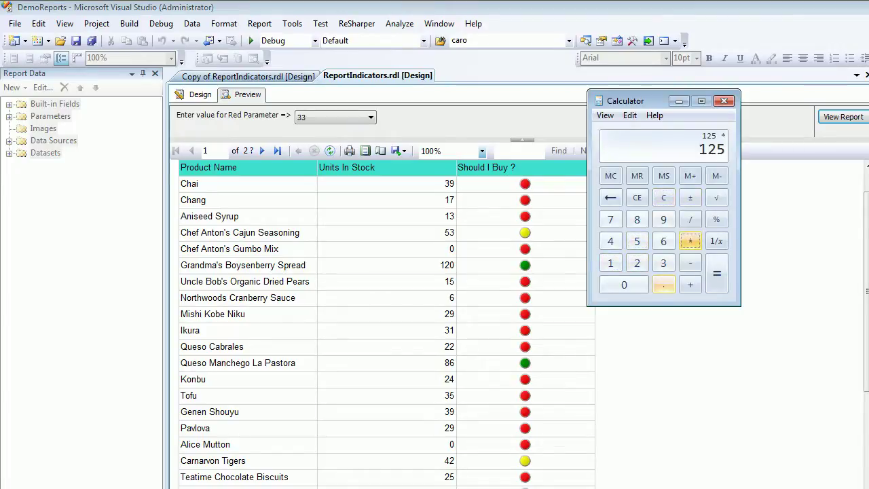
text(*0.33)
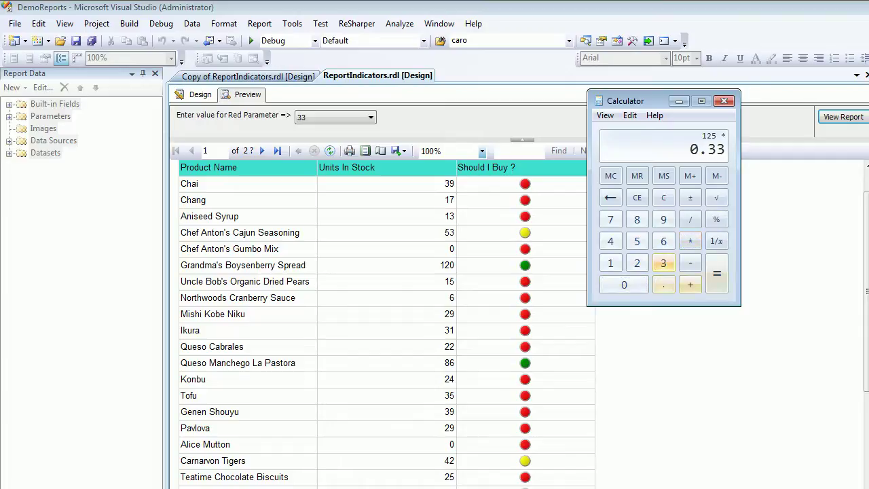
key(Return)
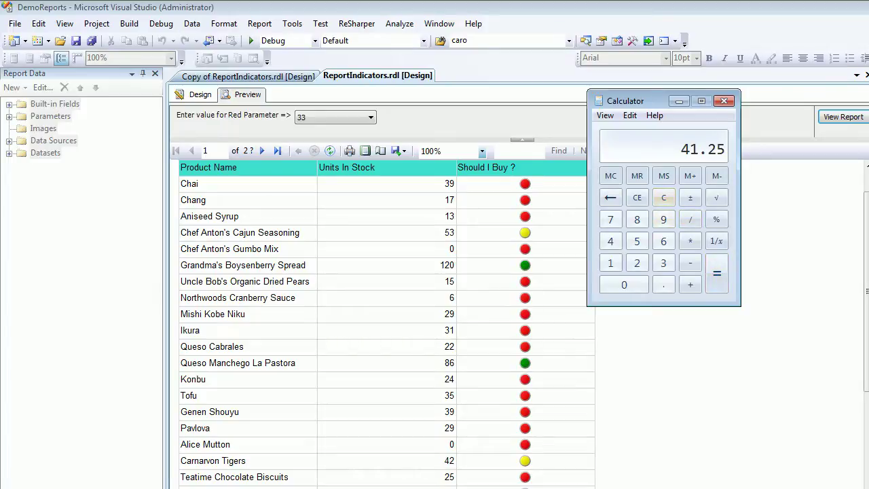
- In the Paint diagram, circle 30 %, change the Red boundary to 30, mark the Yellow–Green boundary with a question mark and write 75 above
key(alt+Tab)
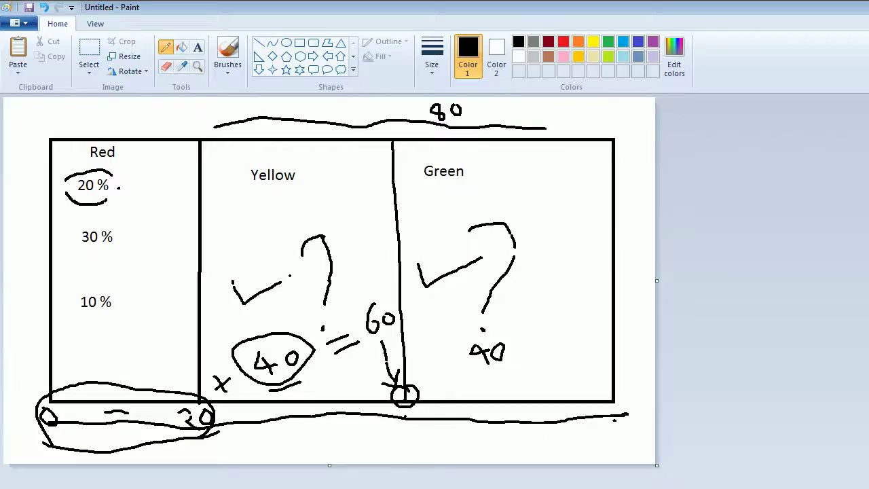
mouse_move(73, 253)
mouse_down()
mouse_move(134, 239)
mouse_move(102, 216)
mouse_move(66, 234)
mouse_move(78, 258)
mouse_up()
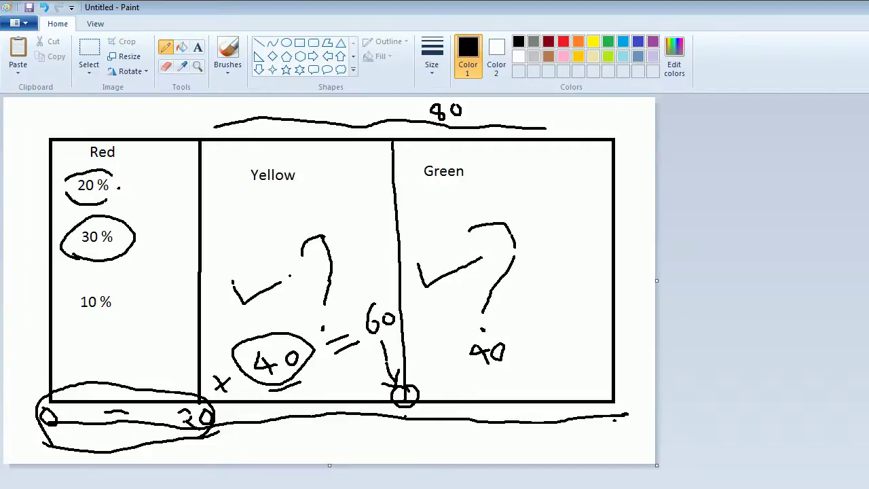
drag(192, 427, 182, 436)
mouse_move(423, 384)
mouse_down()
mouse_move(429, 362)
mouse_move(439, 380)
mouse_move(425, 409)
mouse_up()
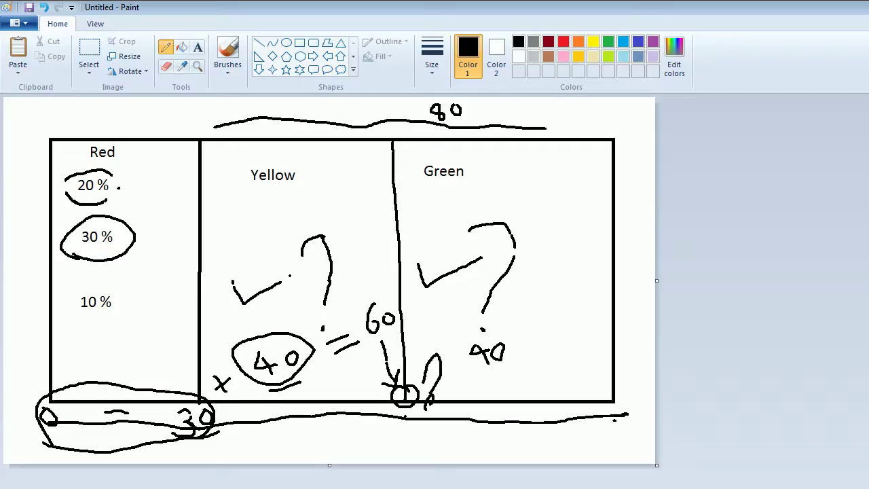
drag(84, 254, 101, 254)
mouse_move(501, 109)
mouse_down()
mouse_move(517, 109)
mouse_move(513, 126)
mouse_move(539, 106)
mouse_move(527, 121)
mouse_move(541, 125)
mouse_move(530, 137)
mouse_up()
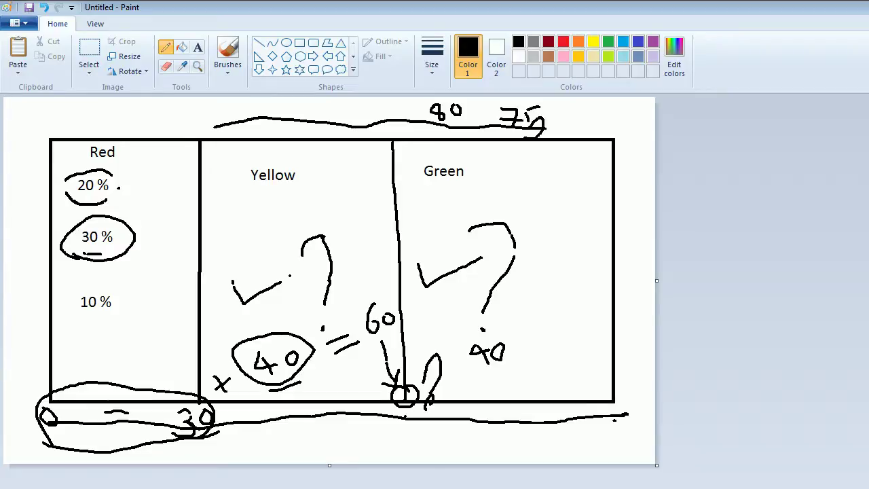
- Divide 75 by 2 in Calculator to get the share for each of Yellow and Green, and repeat the division
key(alt+Tab)
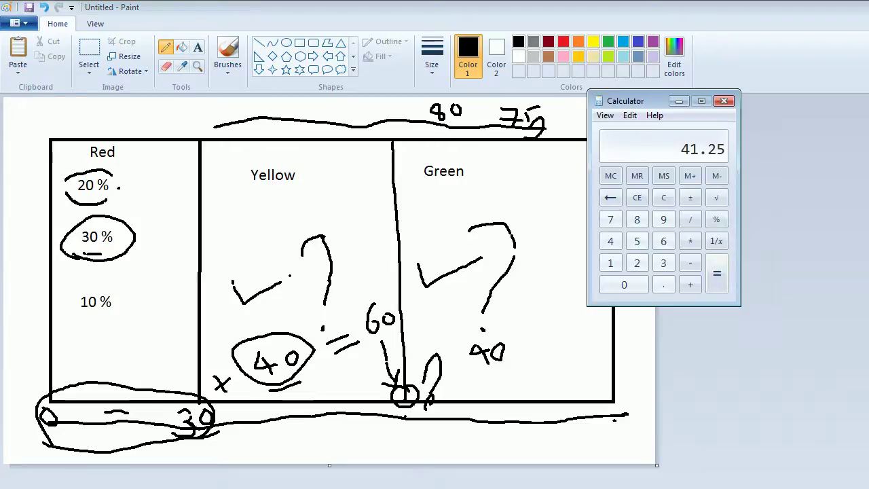
text(7)
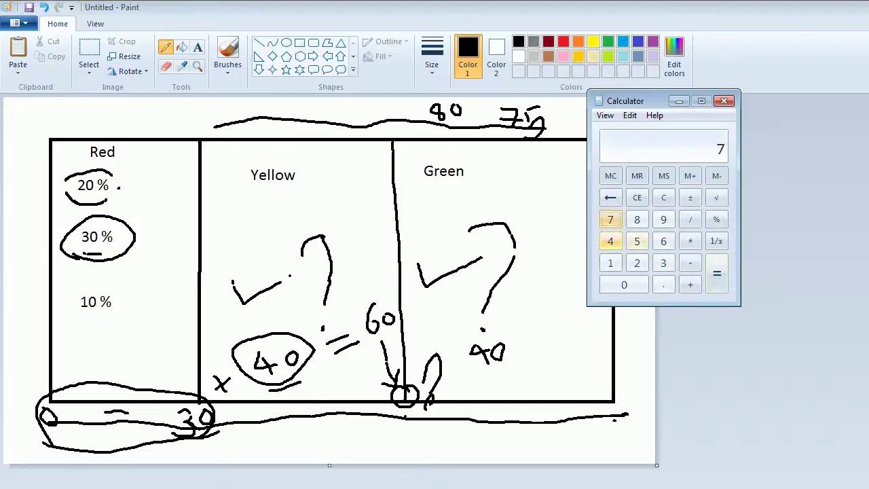
text(5/2)
key(Return)
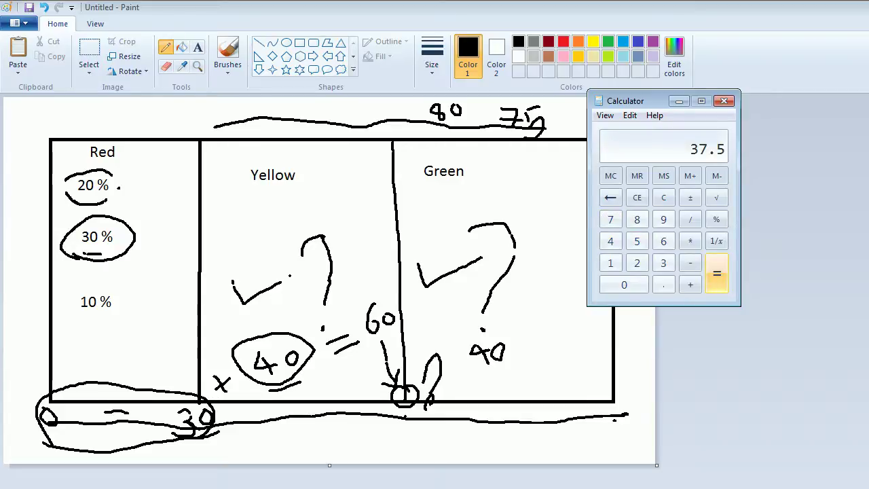
key(Escape)
text(75*/2)
key(Return)
- Handwrite 37 in both the Yellow and the Green sections of the Paint diagram
mouse_move(285, 218)
mouse_down()
mouse_move(298, 233)
mouse_move(286, 234)
mouse_up()
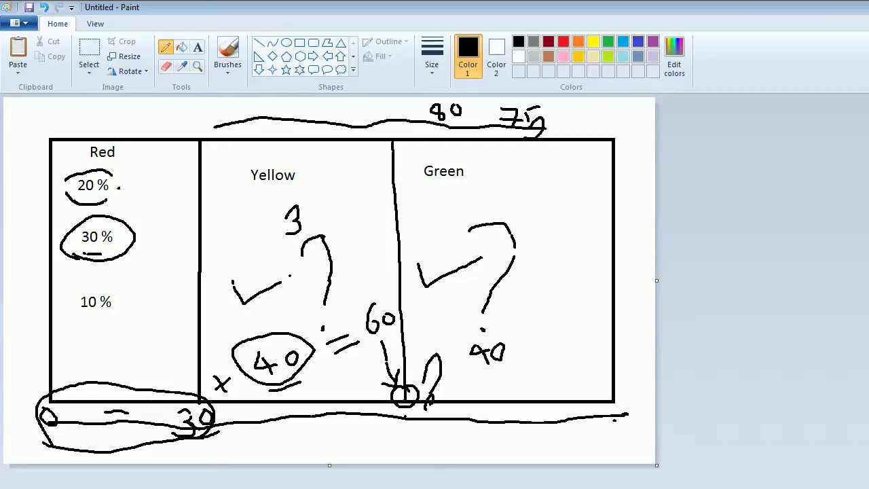
mouse_move(302, 202)
mouse_down()
mouse_move(312, 227)
mouse_move(324, 217)
mouse_up()
mouse_move(484, 181)
mouse_down()
mouse_move(494, 177)
mouse_move(495, 198)
mouse_move(483, 217)
mouse_up()
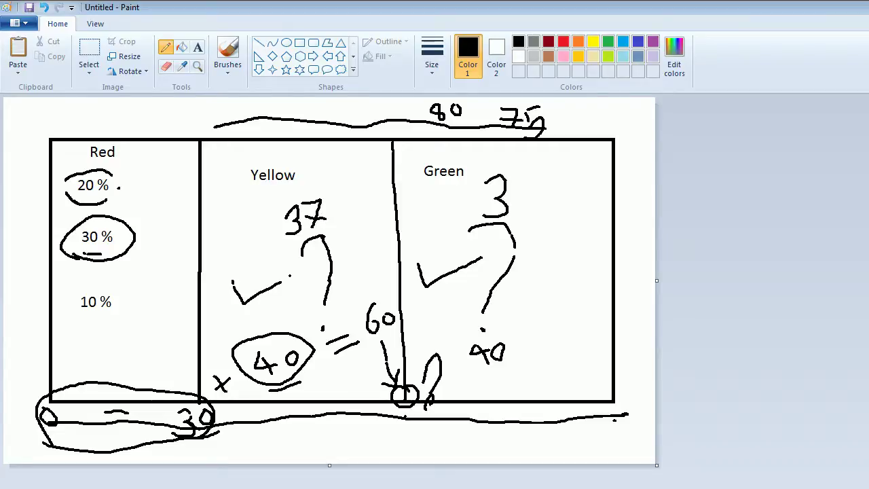
drag(513, 176, 522, 206)
- Mark the Yellow–Green boundary with an arrow, underline Yellow's 37, draw a plus sign beside it and write 67 below the boundary
mouse_move(430, 324)
mouse_down()
mouse_move(417, 362)
mouse_move(431, 356)
mouse_up()
drag(343, 226, 276, 238)
mouse_move(212, 217)
mouse_down()
mouse_move(214, 270)
mouse_move(253, 231)
mouse_up()
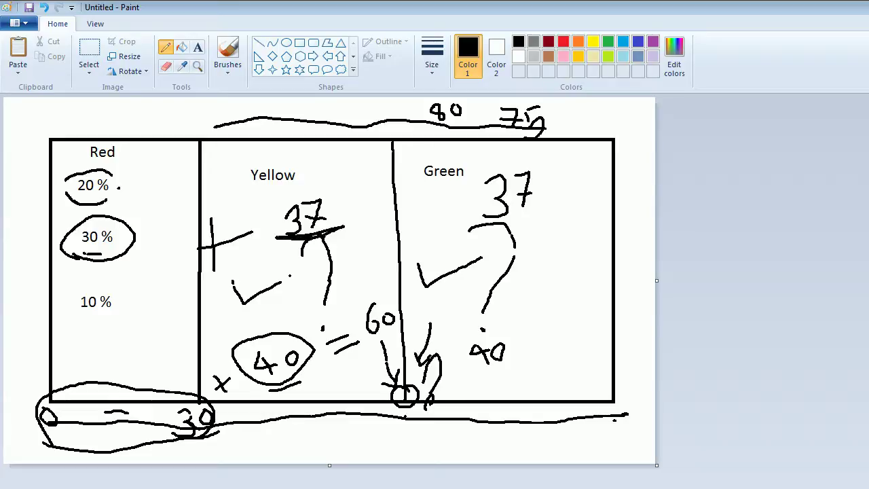
mouse_move(386, 429)
mouse_down()
mouse_move(374, 449)
mouse_move(409, 453)
mouse_move(408, 463)
mouse_move(446, 441)
mouse_up()
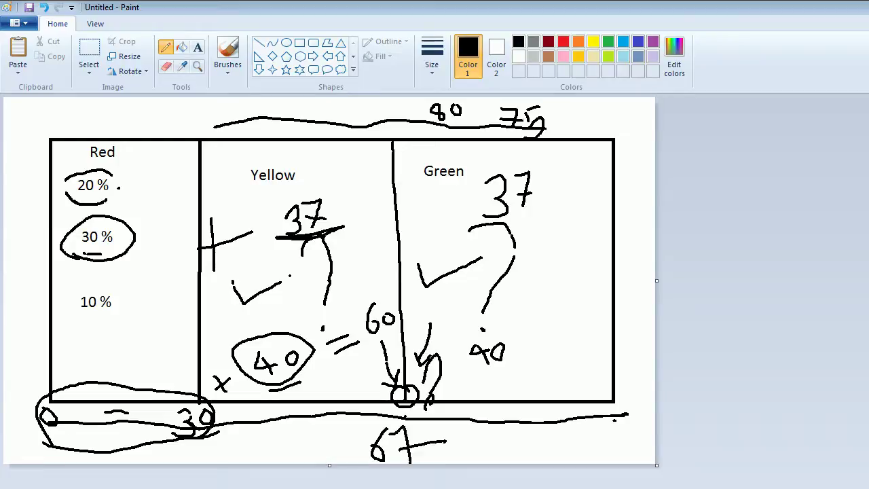
drag(216, 430, 351, 439)
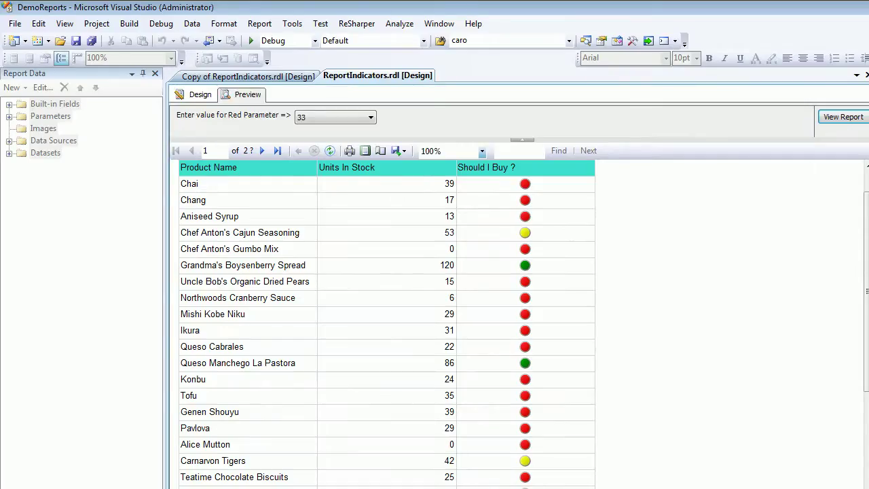
- In Visual Studio, examine the indicator colours against units in stock on the report's second page, then rerun it and check the first page
scroll(387, 323, down, 5)
scroll(386, 323, down, 4)
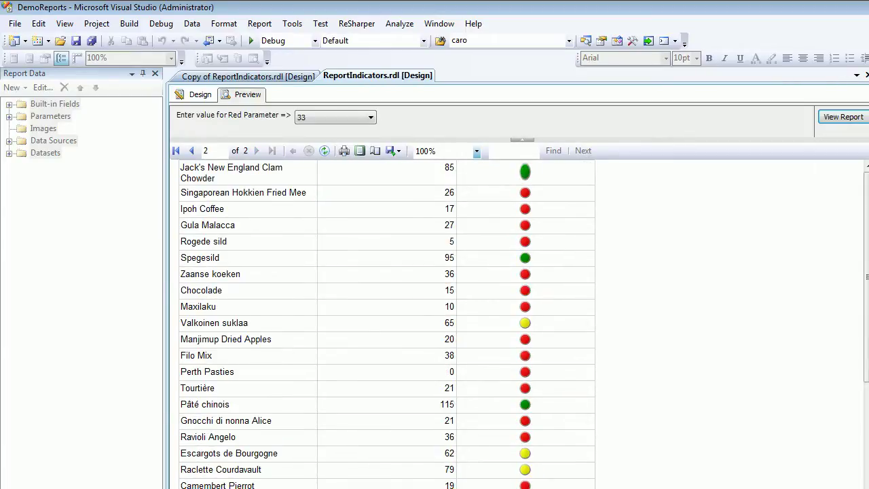
scroll(386, 324, down, 7)
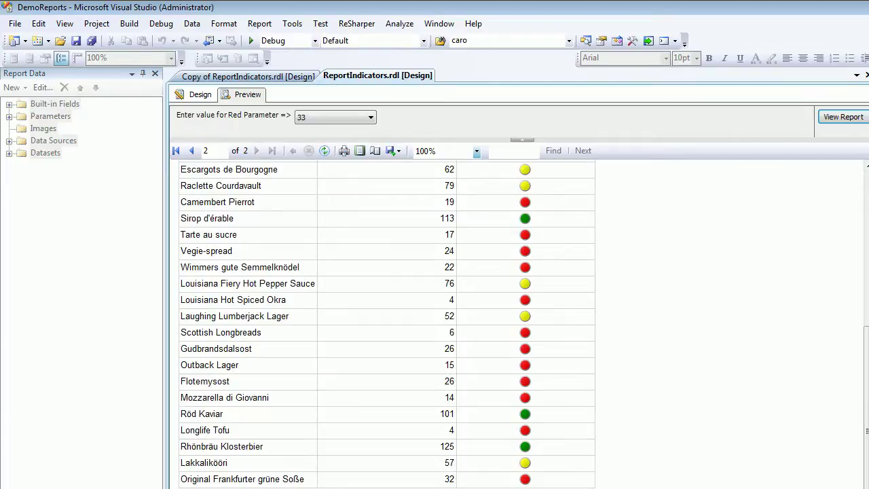
scroll(387, 325, up, 2)
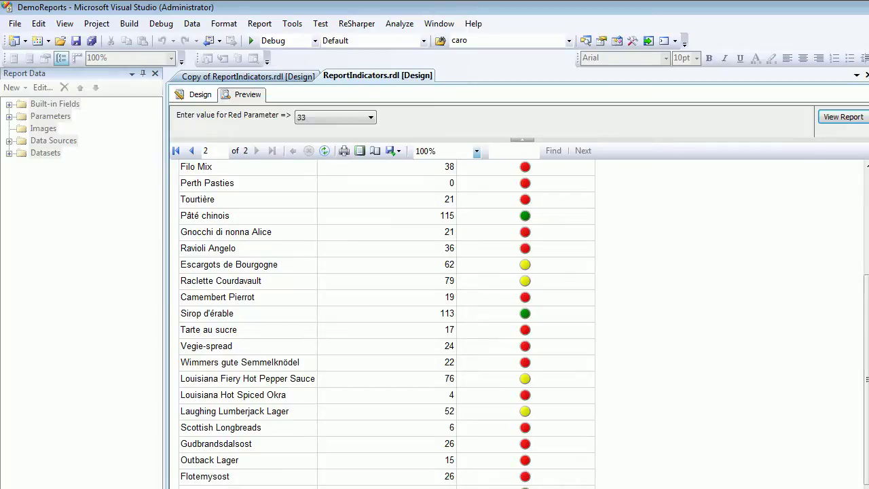
click(843, 117)
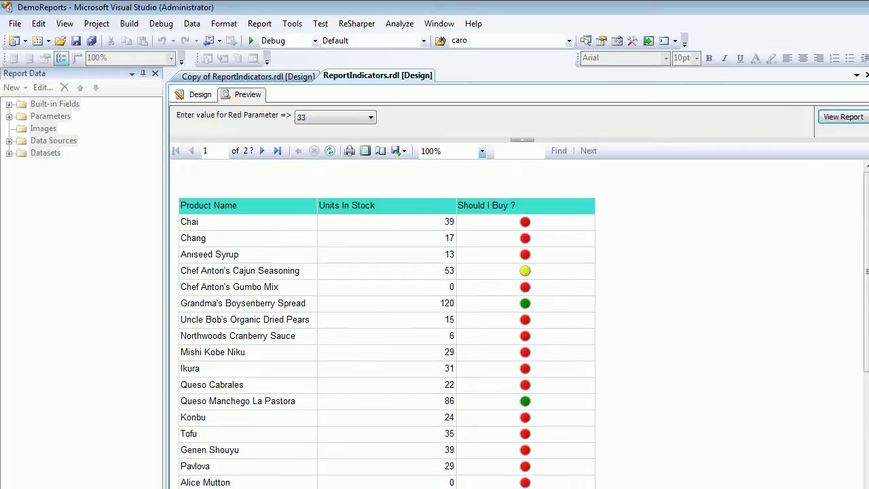
scroll(387, 325, down, 1)
scroll(387, 324, down, 1)
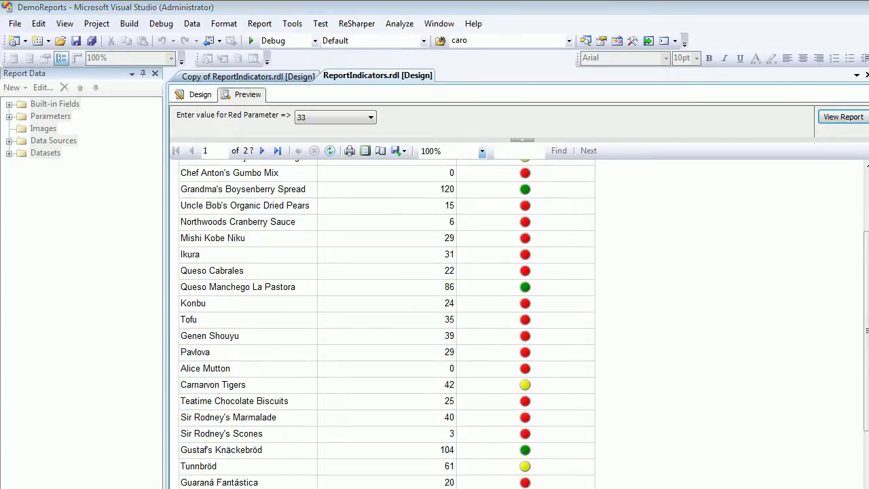
- Switch to Calculator and multiply 125 by 0.67 to work out the units-in-stock threshold between Yellow and Green
key(alt+Tab)
text(1)
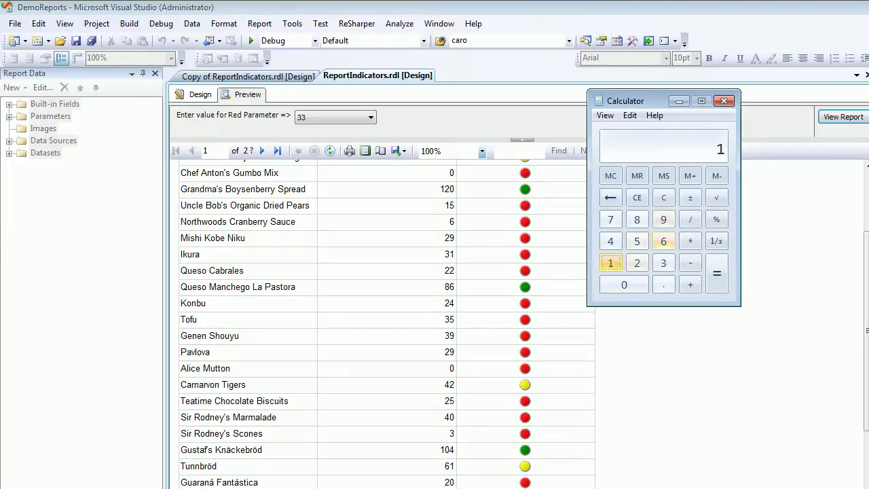
text(25.)
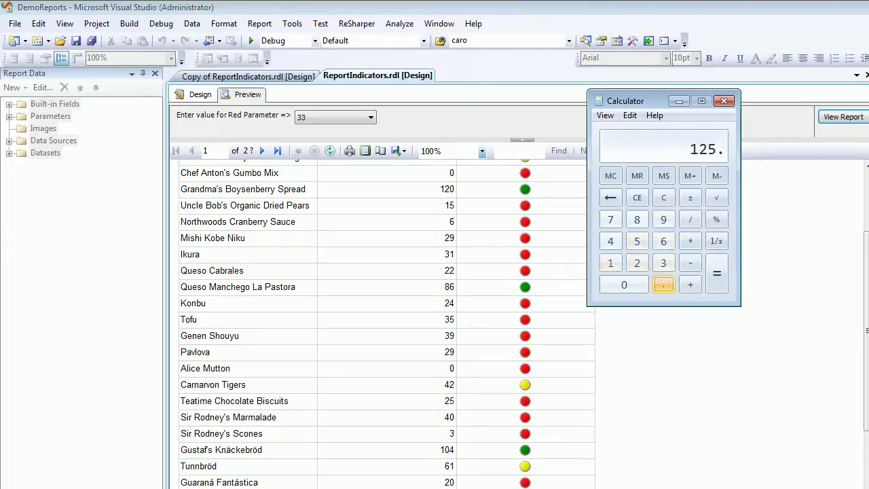
text(0)
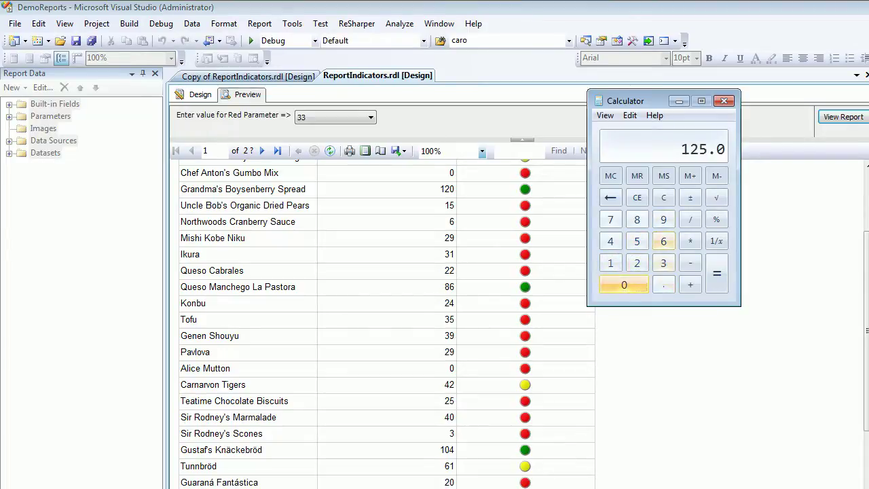
key(Escape)
text(125)
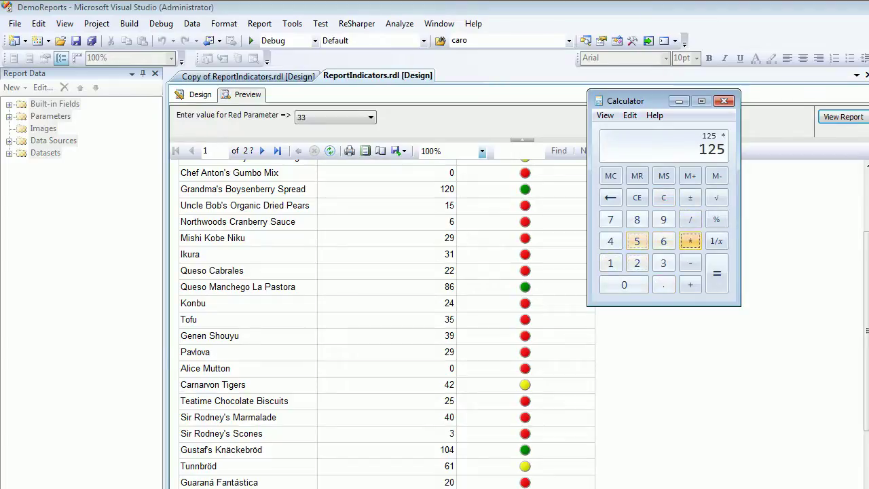
text(*0.67)
key(Return)
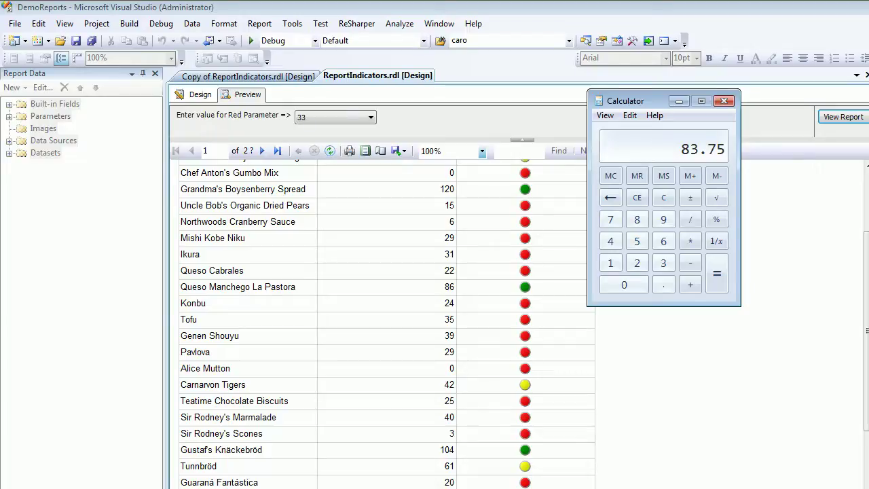
- Return to Visual Studio and check the indicator colours against units in stock on both report pages around the Yellow–Green threshold
key(alt+Tab)
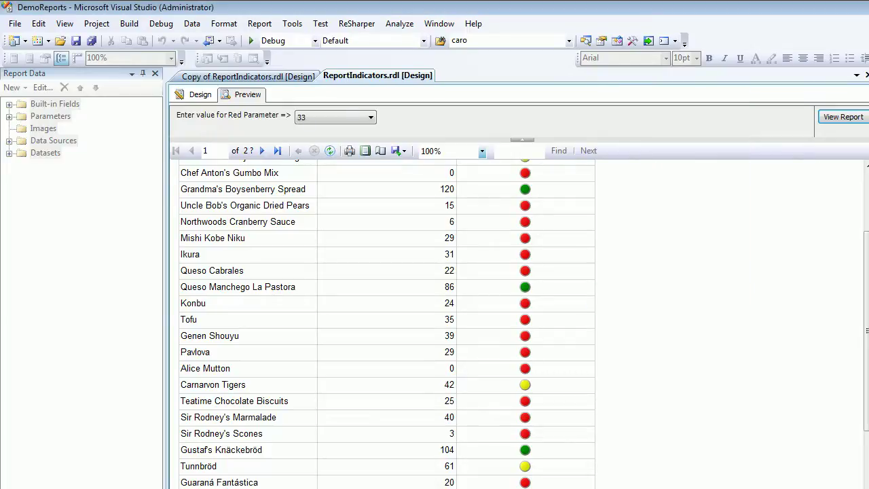
scroll(387, 323, down, 4)
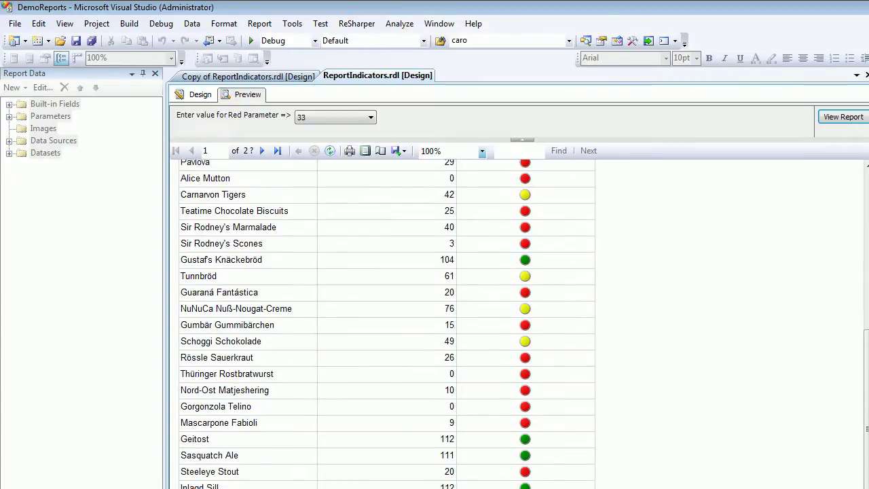
scroll(386, 323, down, 5)
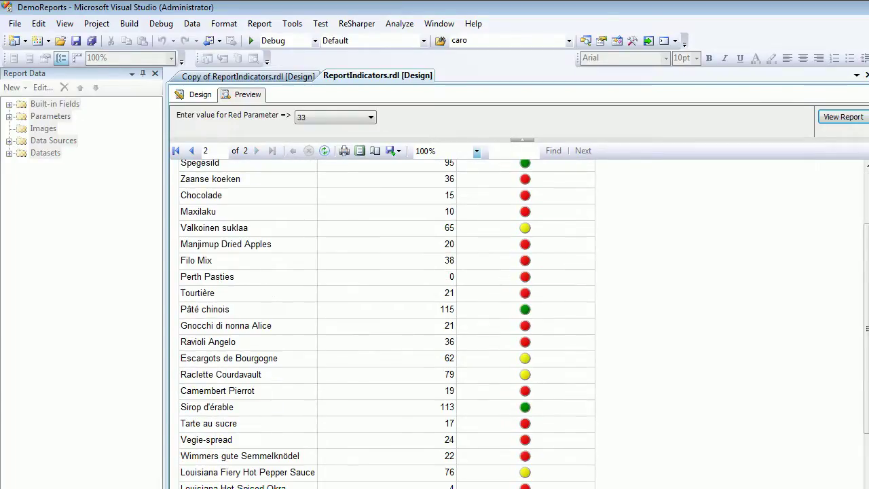
scroll(387, 324, down, 2)
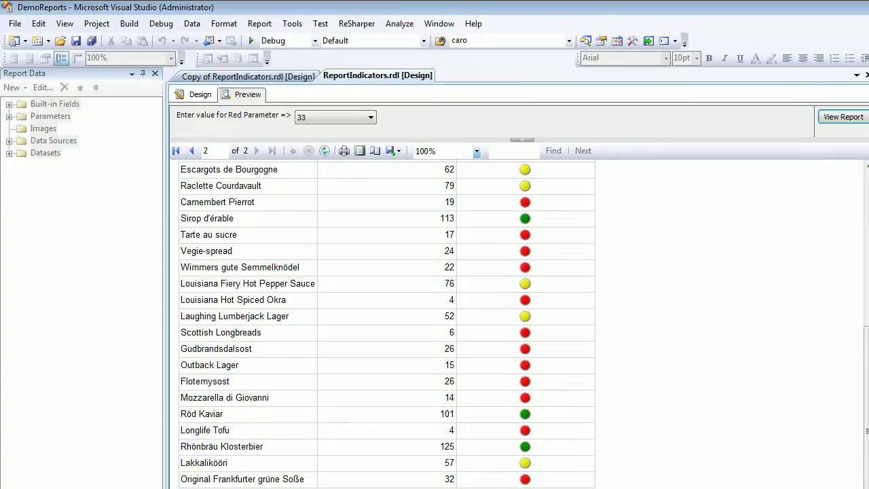
scroll(387, 324, up, 2)
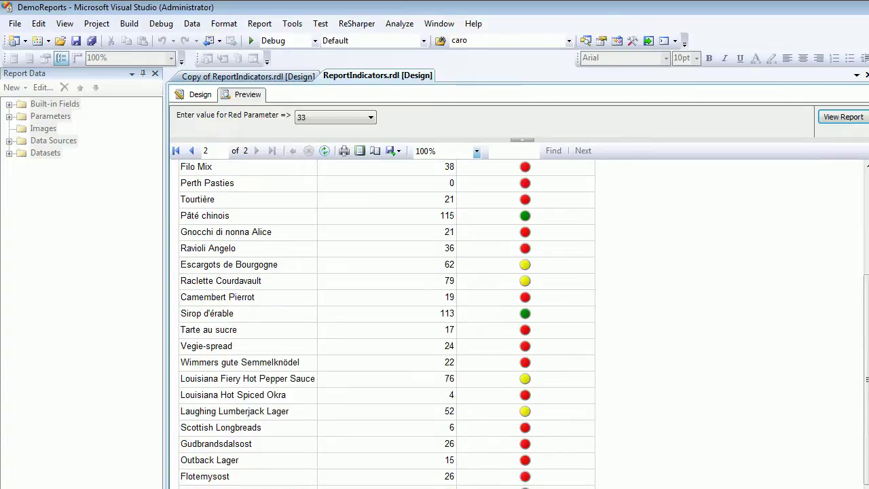
scroll(387, 325, up, 4)
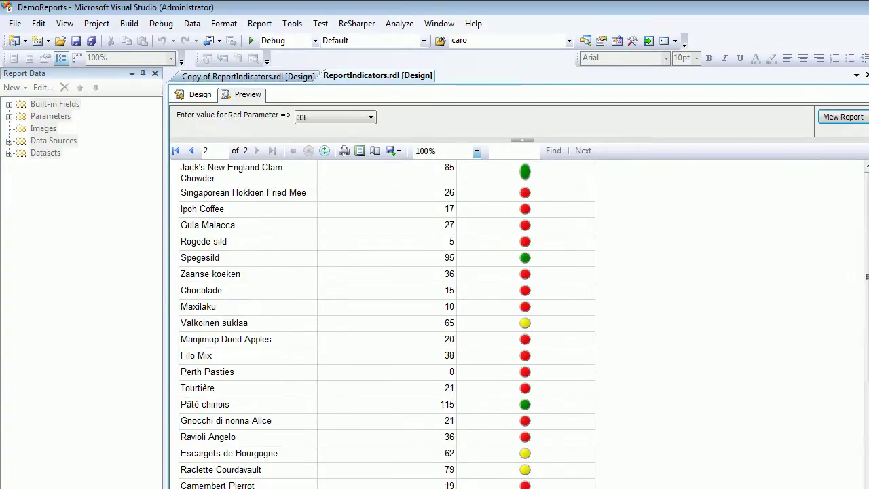
scroll(387, 324, up, 2)
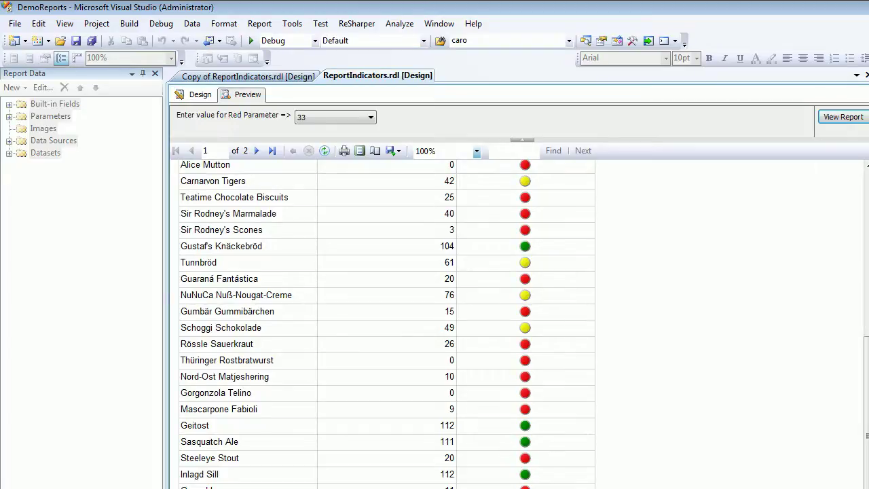
scroll(386, 325, up, 4)
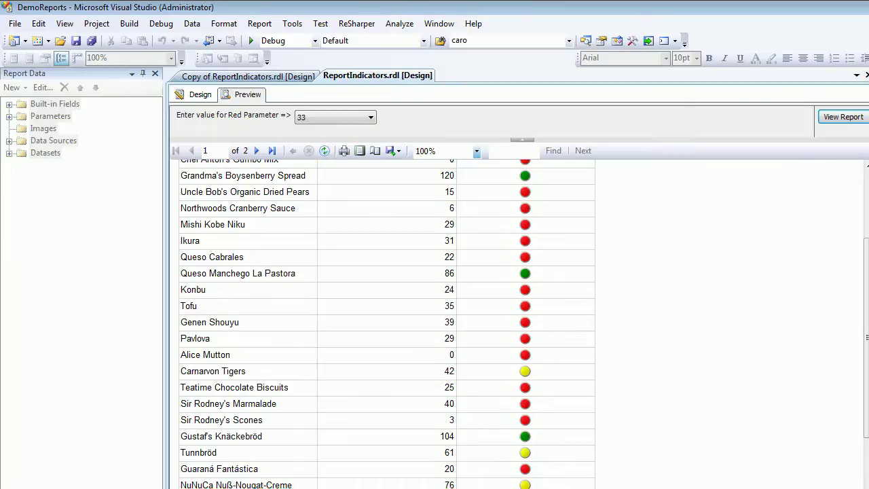
scroll(387, 325, up, 2)
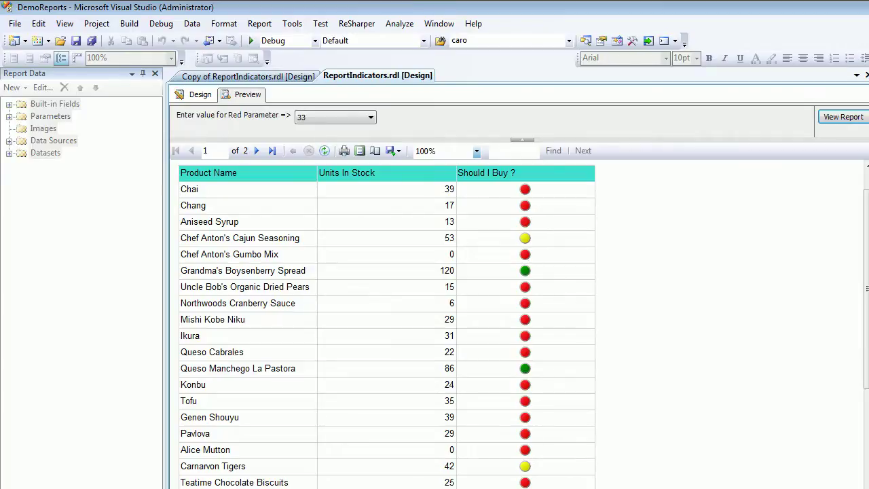
- In the report design, open the indicator's Yellow state end value expression and highlight the whole formula for review
key(alt+Tab)
key(alt+Tab)
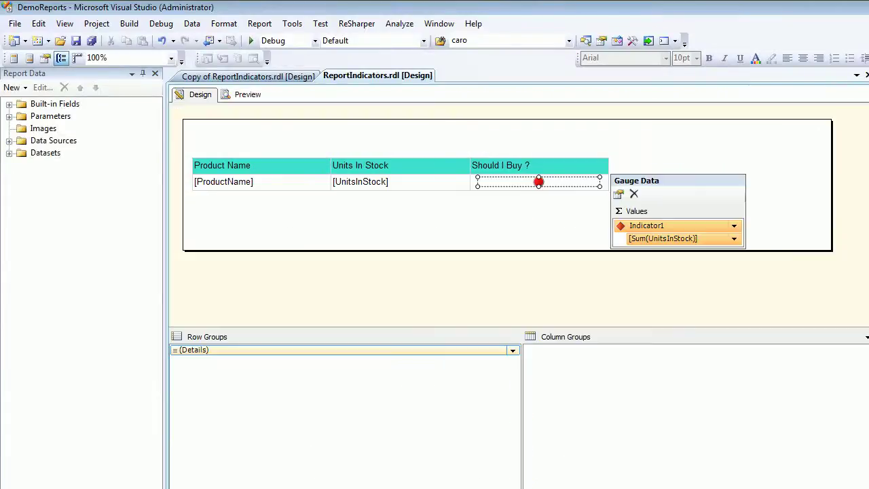
right_click(538, 181)
click(585, 260)
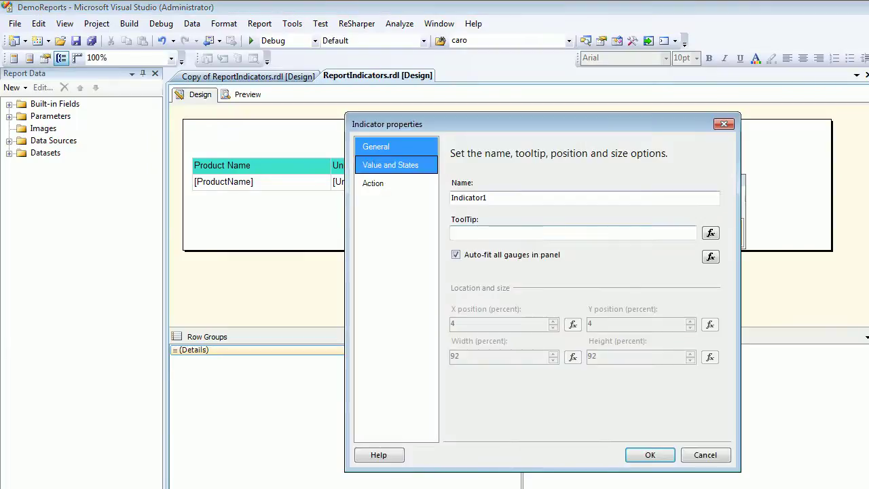
click(390, 165)
click(709, 352)
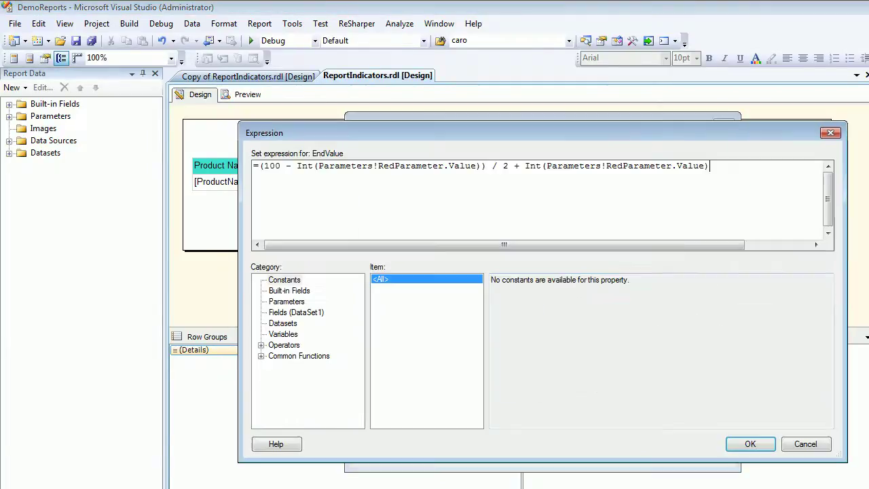
drag(709, 166, 252, 166)
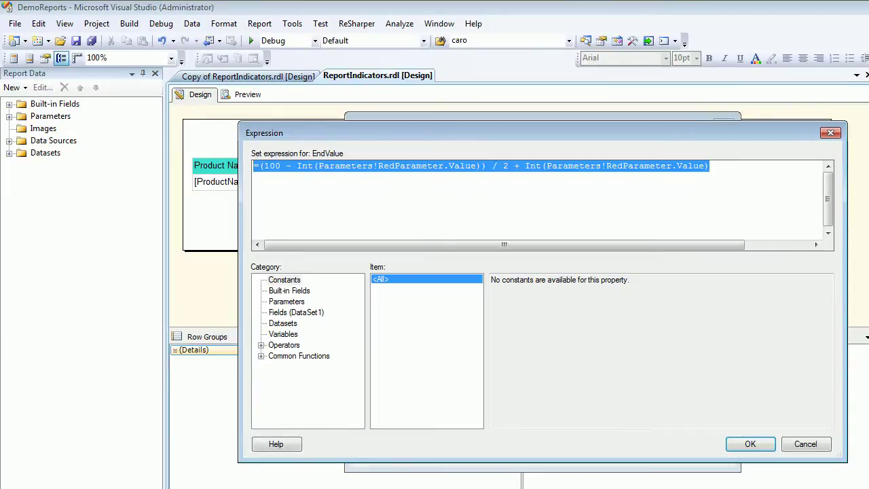